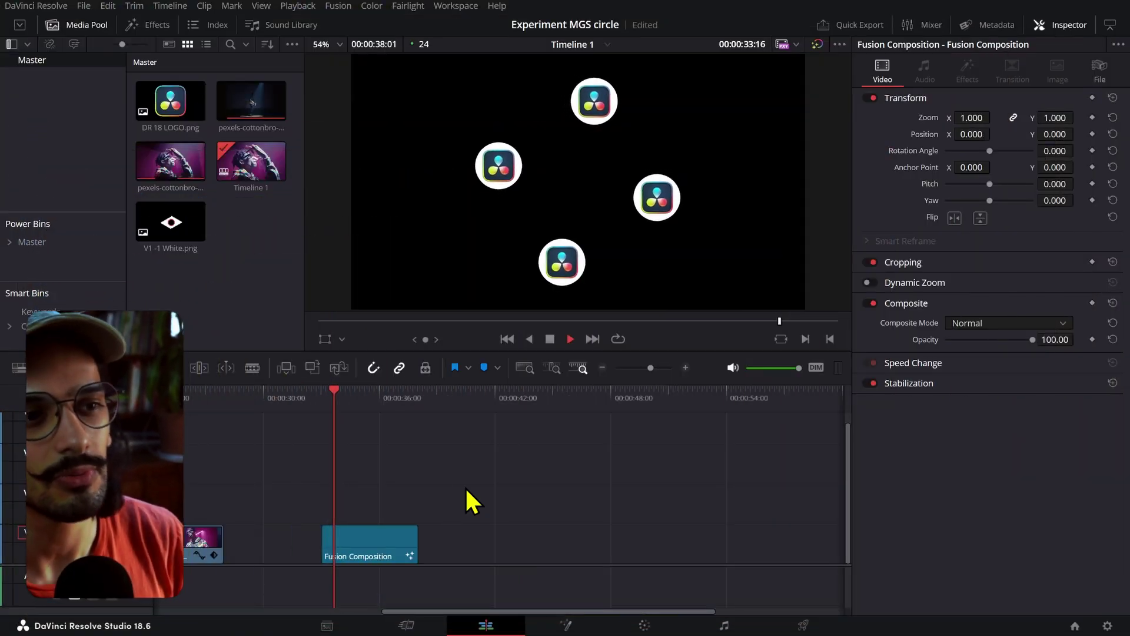
# Step: Scrub through the rotating-logos clip and open its composition on the Fusion page with the whole node tree in view
pyautogui.moveTo(347, 408)
pyautogui.mouseDown()
pyautogui.moveTo(366, 409)
pyautogui.moveTo(343, 410)
pyautogui.moveTo(366, 419)
pyautogui.mouseUp()
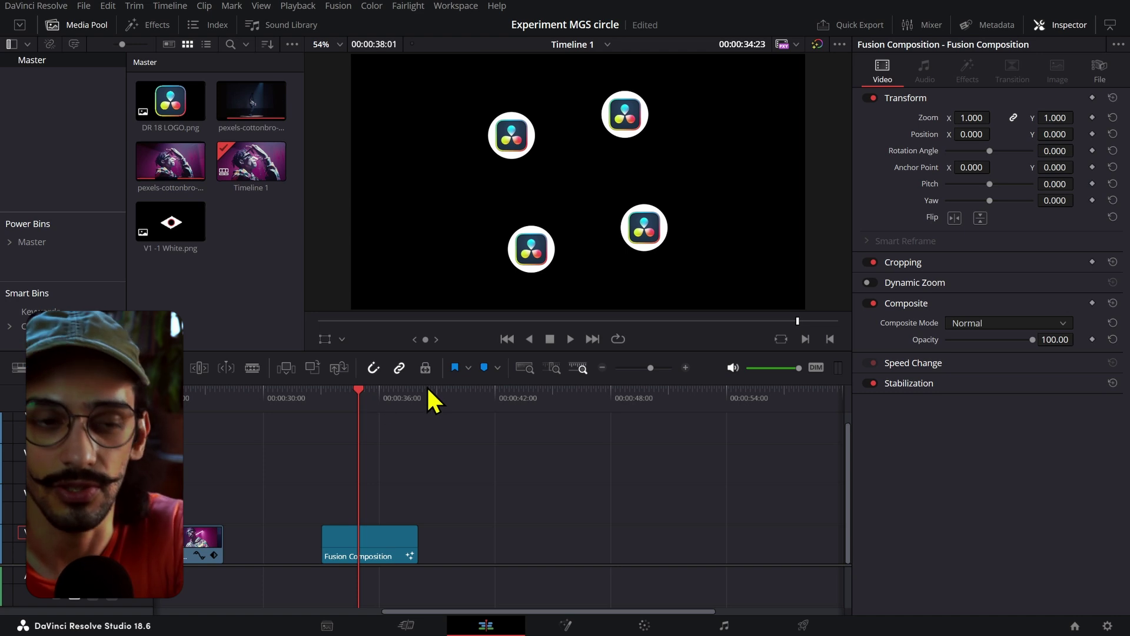
pyautogui.click(552, 628)
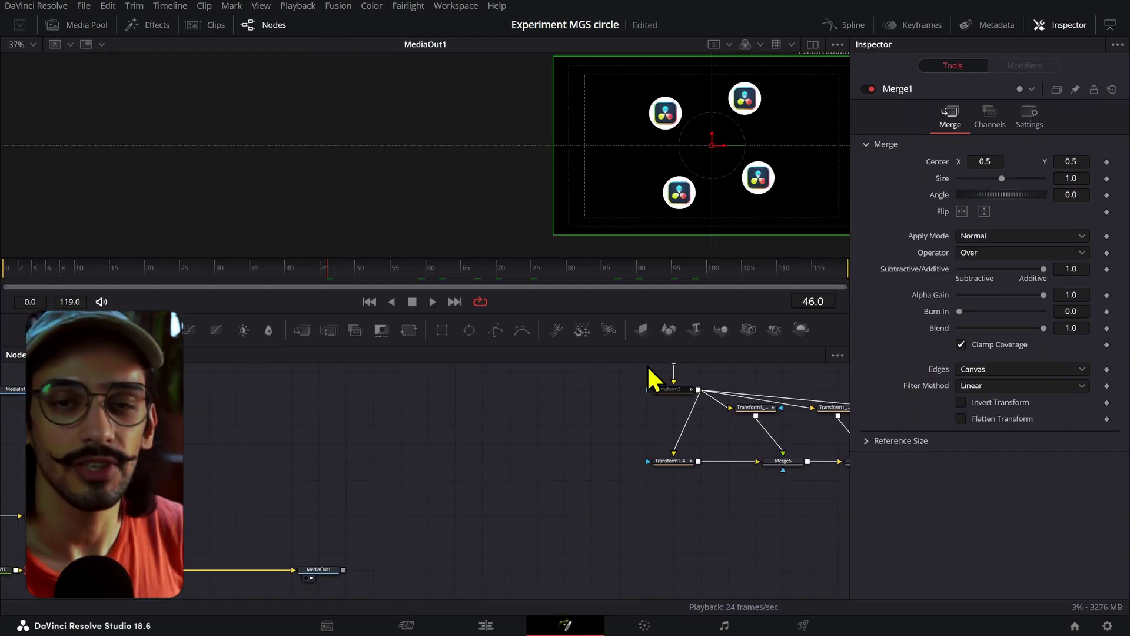
pyautogui.moveTo(333, 469); pyautogui.dragTo(666, 487)
pyautogui.scroll(-3, 638, 411)
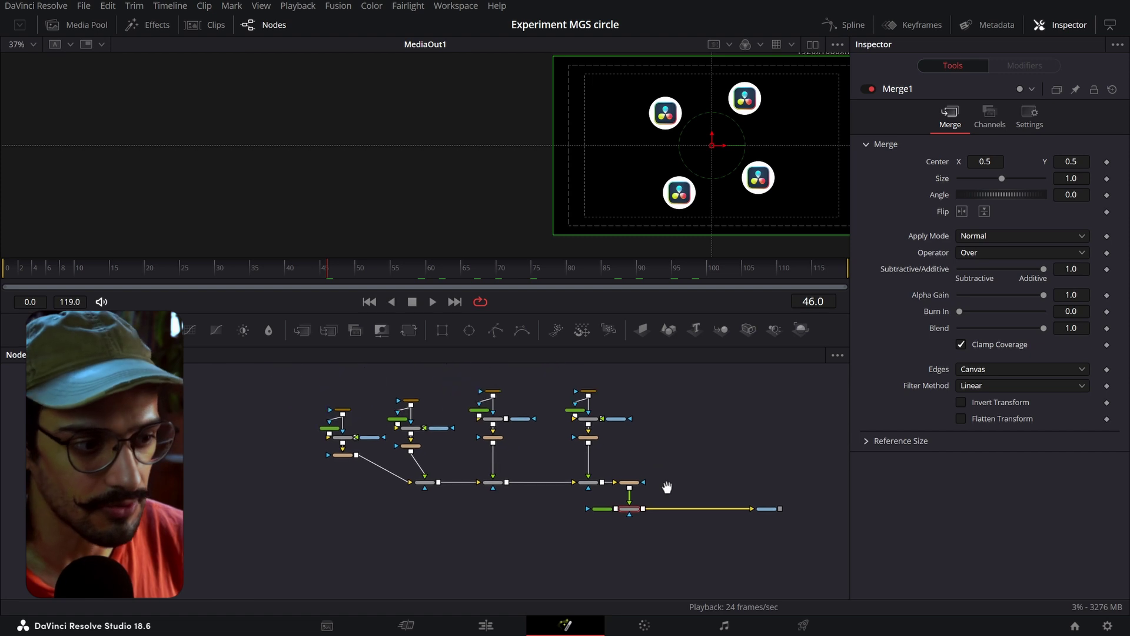
pyautogui.scroll(3, 500, 439)
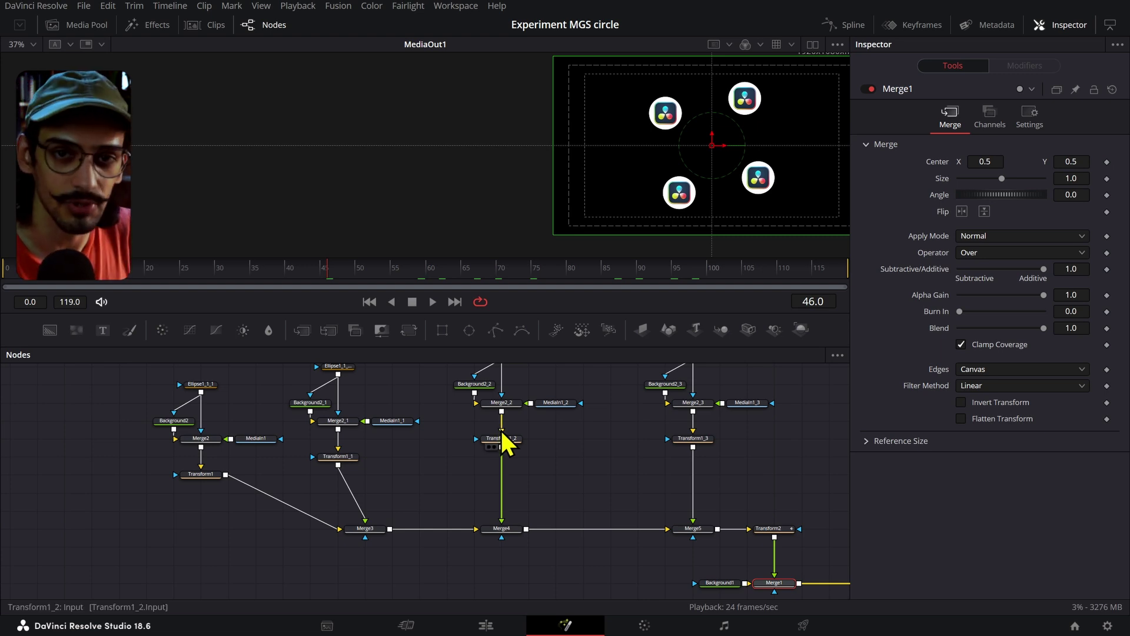
# Step: Examine the third logo's node group from Ellipse1_1_1_2 to Transform1_2, including the Transform1_2 settings
pyautogui.click(384, 512)
pyautogui.moveTo(543, 495); pyautogui.dragTo(161, 413)
pyautogui.click(680, 505)
pyautogui.moveTo(402, 459); pyautogui.dragTo(758, 557)
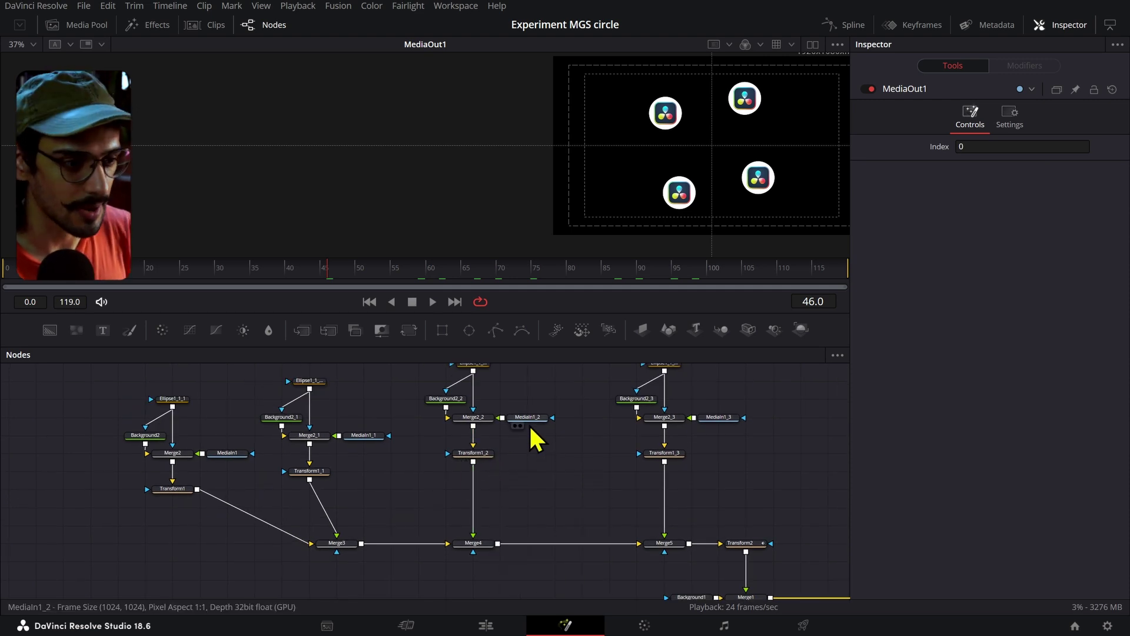
pyautogui.scroll(3, 528, 423)
pyautogui.moveTo(418, 376); pyautogui.dragTo(585, 529)
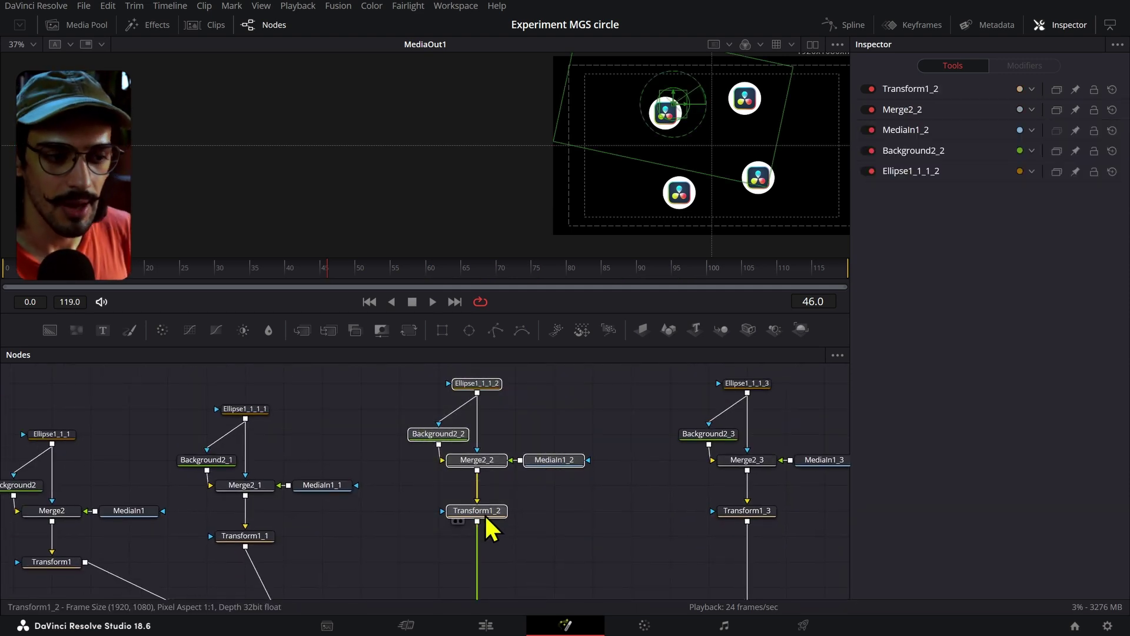
pyautogui.moveTo(486, 513); pyautogui.dragTo(488, 538)
pyautogui.moveTo(412, 492); pyautogui.dragTo(586, 455)
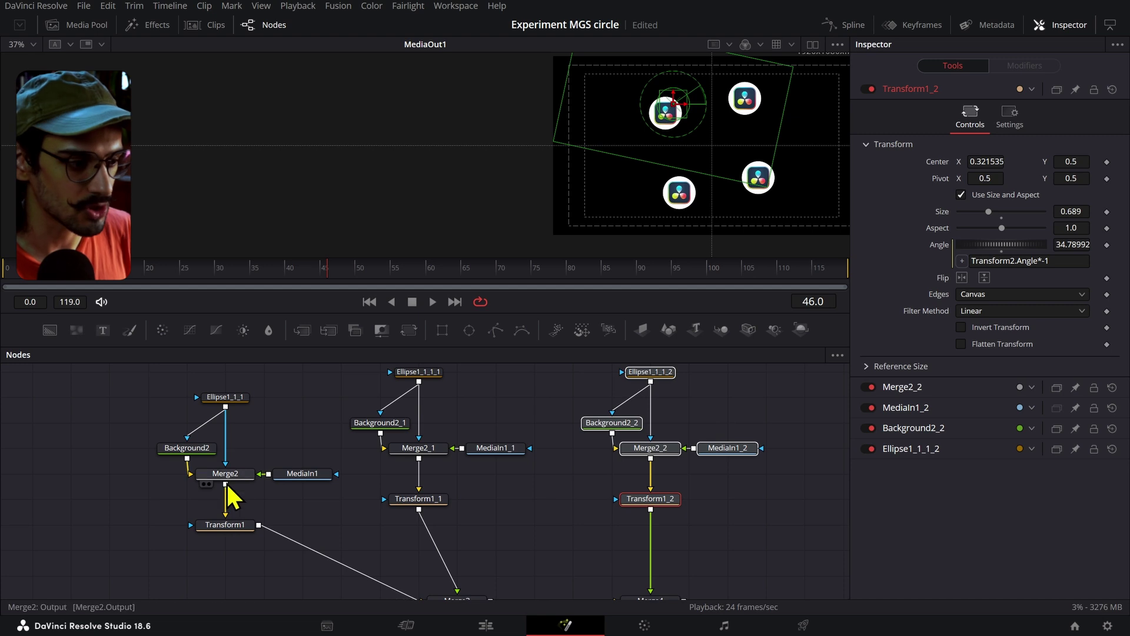
# Step: Move the Background2 node up and away from Merge2, and view the outputs of Merge2 and Background2
pyautogui.click(240, 478)
pyautogui.press('2')
pyautogui.scroll(2, 739, 149)
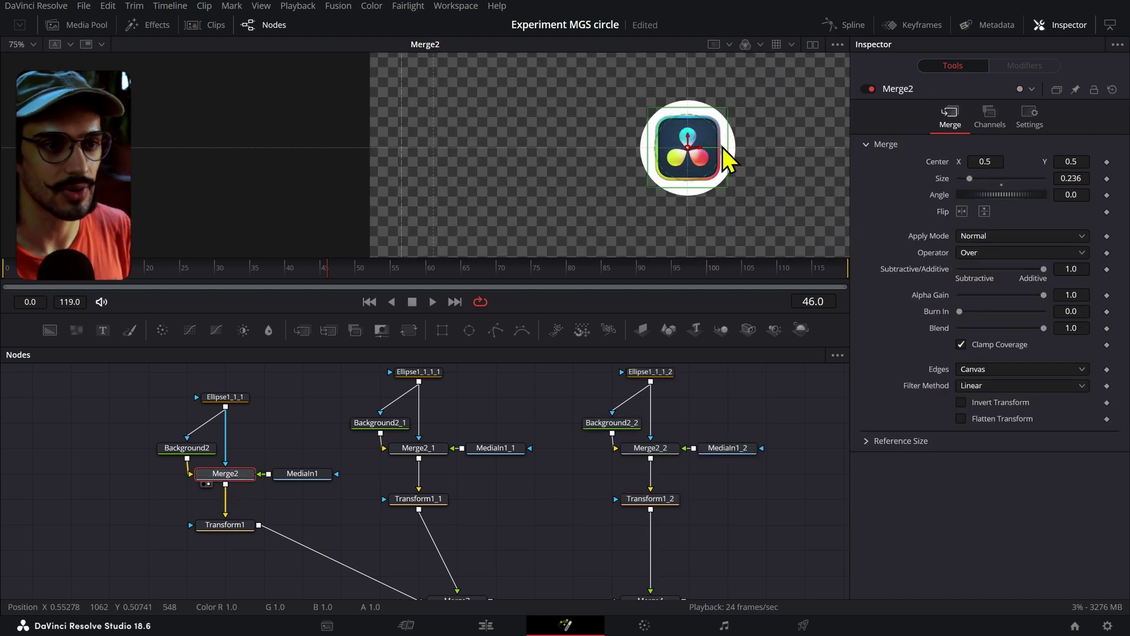
pyautogui.moveTo(169, 451); pyautogui.dragTo(171, 426)
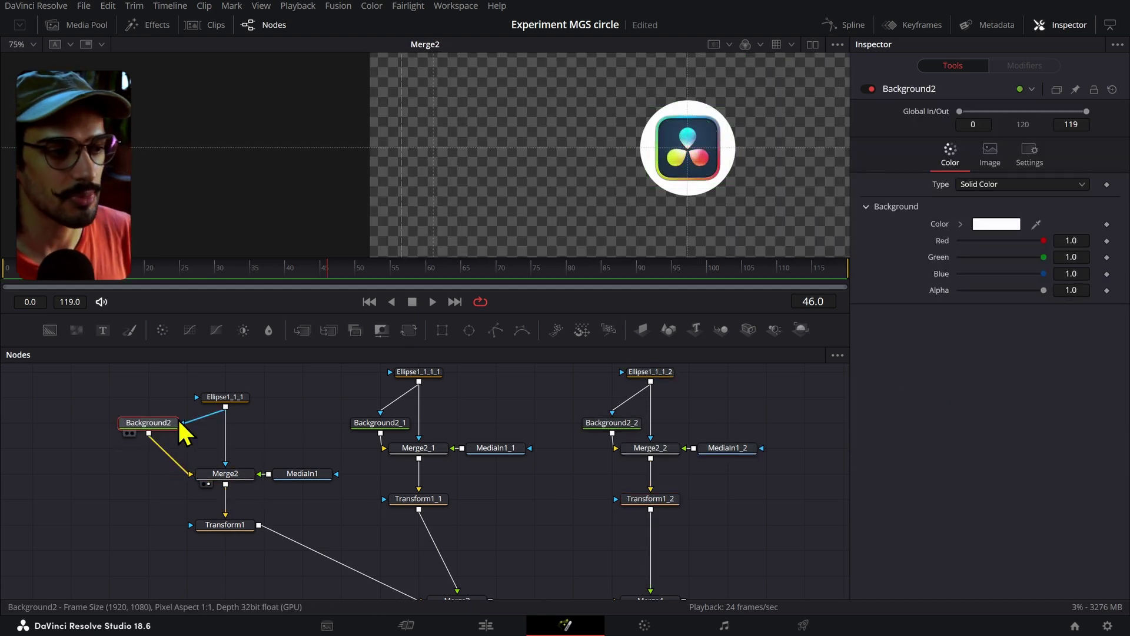
pyautogui.press('1')
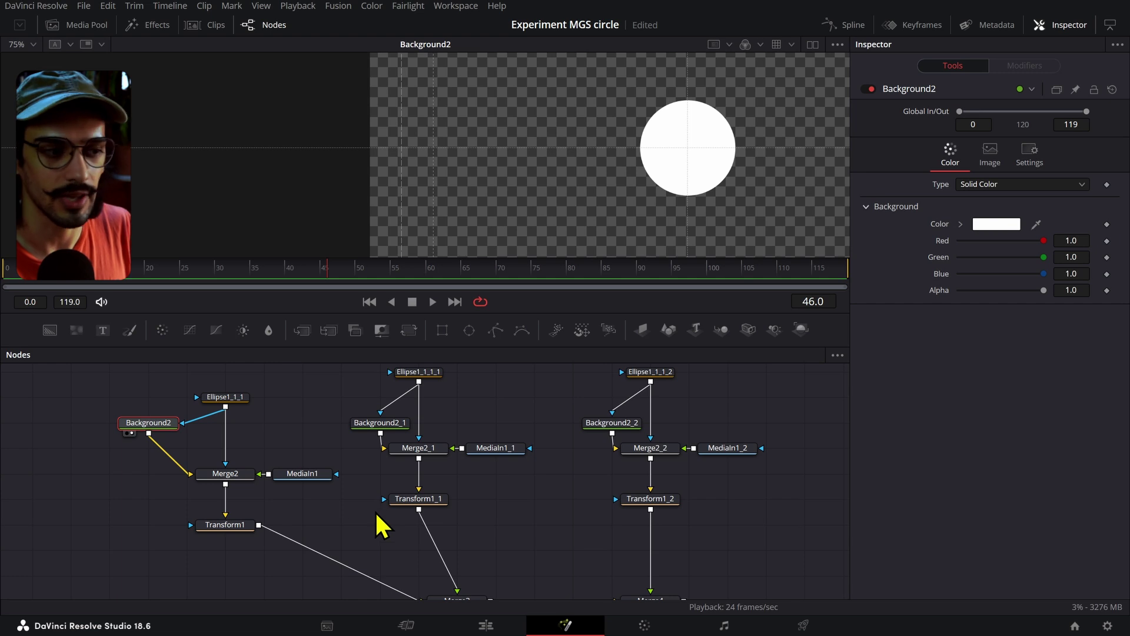
# Step: View the MediaIn1 logo image and the Merge2 output that places it over the white circle
pyautogui.click(301, 475)
pyautogui.press('1')
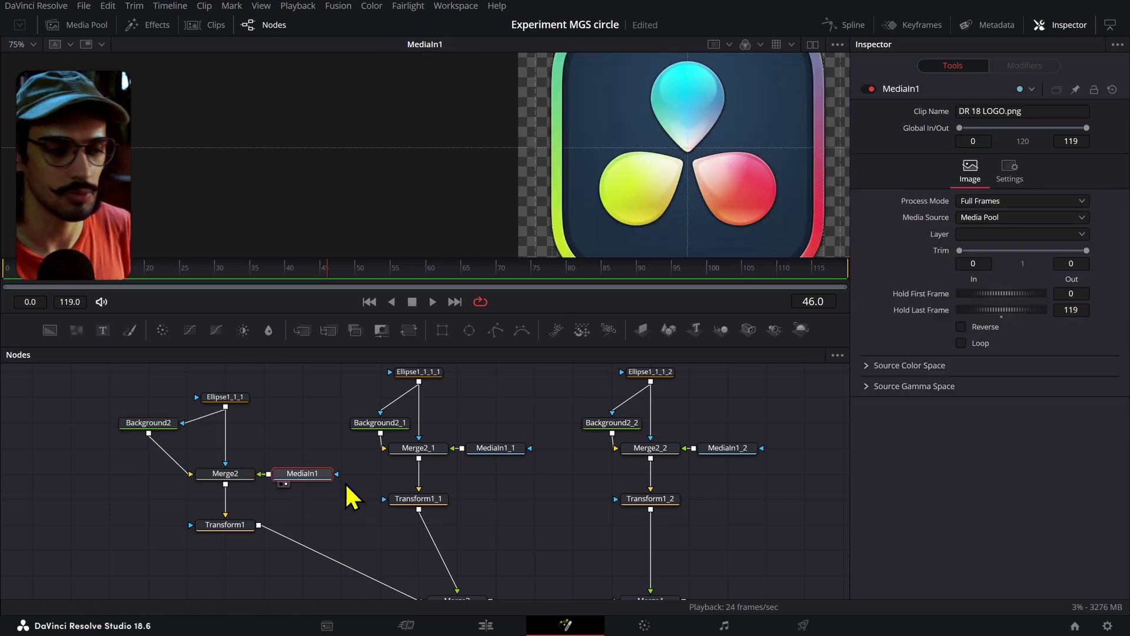
pyautogui.scroll(-2, 630, 182)
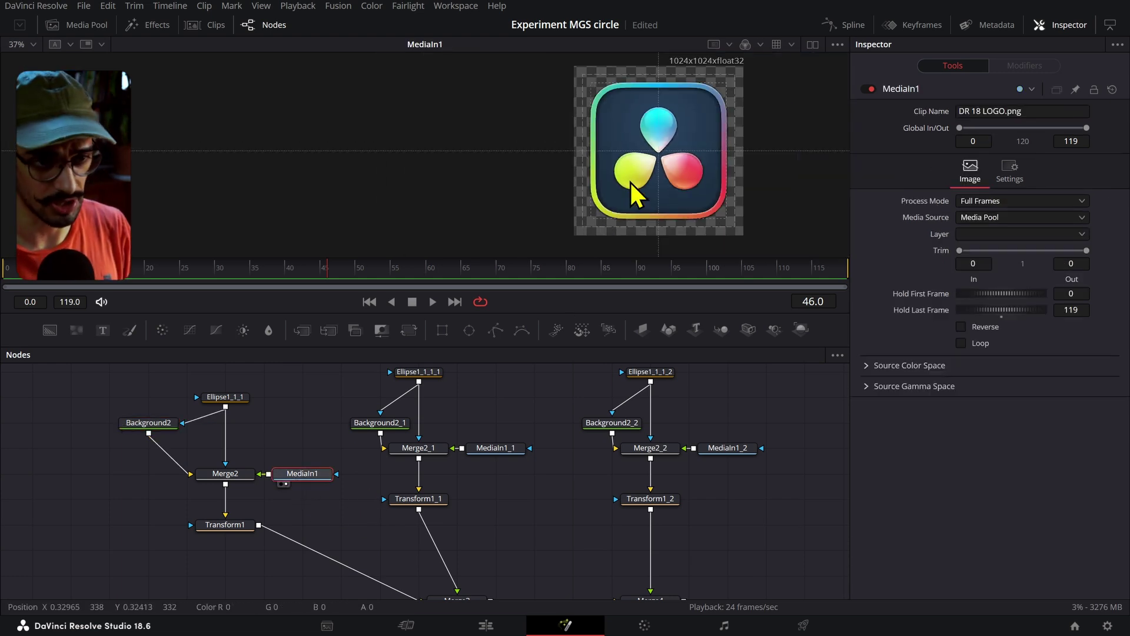
pyautogui.click(235, 476)
pyautogui.press('1')
pyautogui.scroll(3, 677, 177)
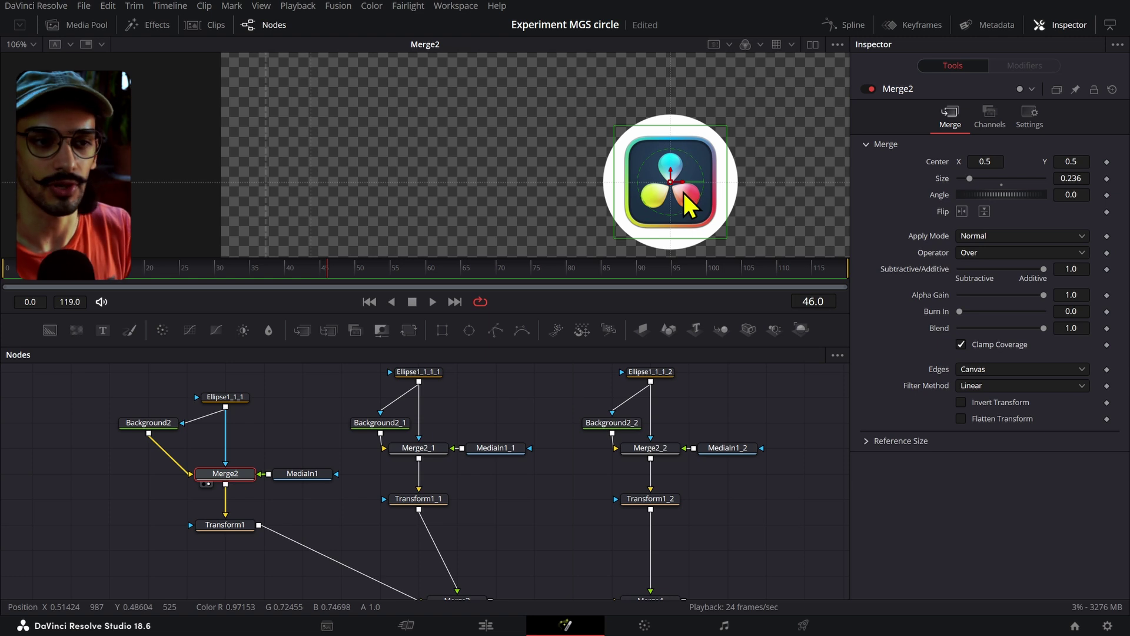
# Step: View Transform1's output and examine its center, size and Angle expression
pyautogui.click(228, 526)
pyautogui.press('1')
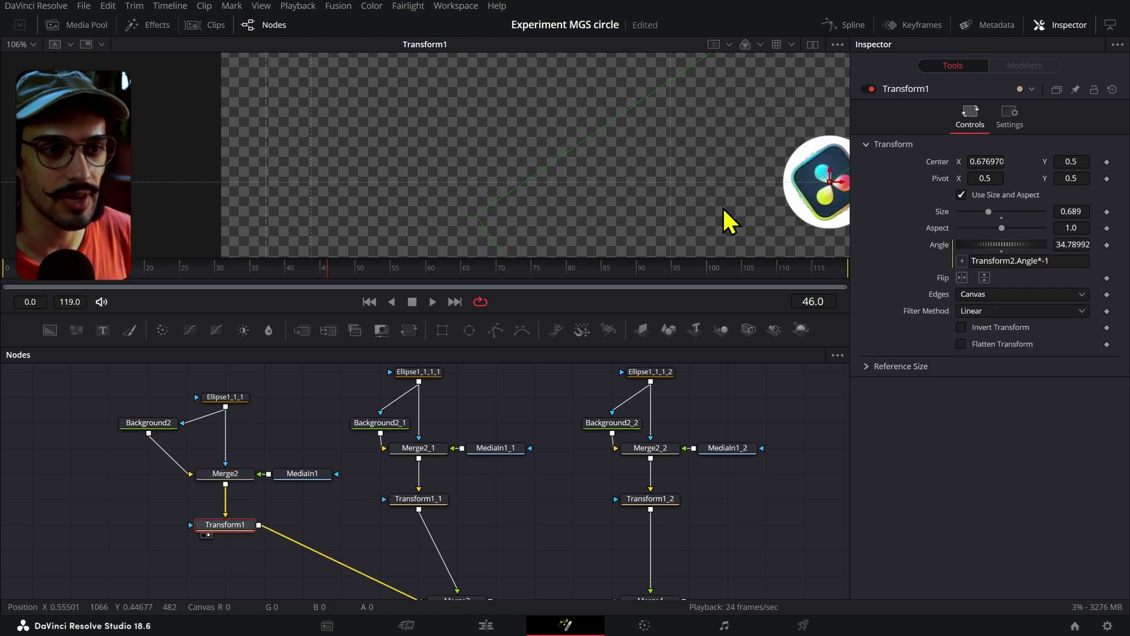
pyautogui.scroll(-3, 727, 222)
pyautogui.scroll(-2, 487, 171)
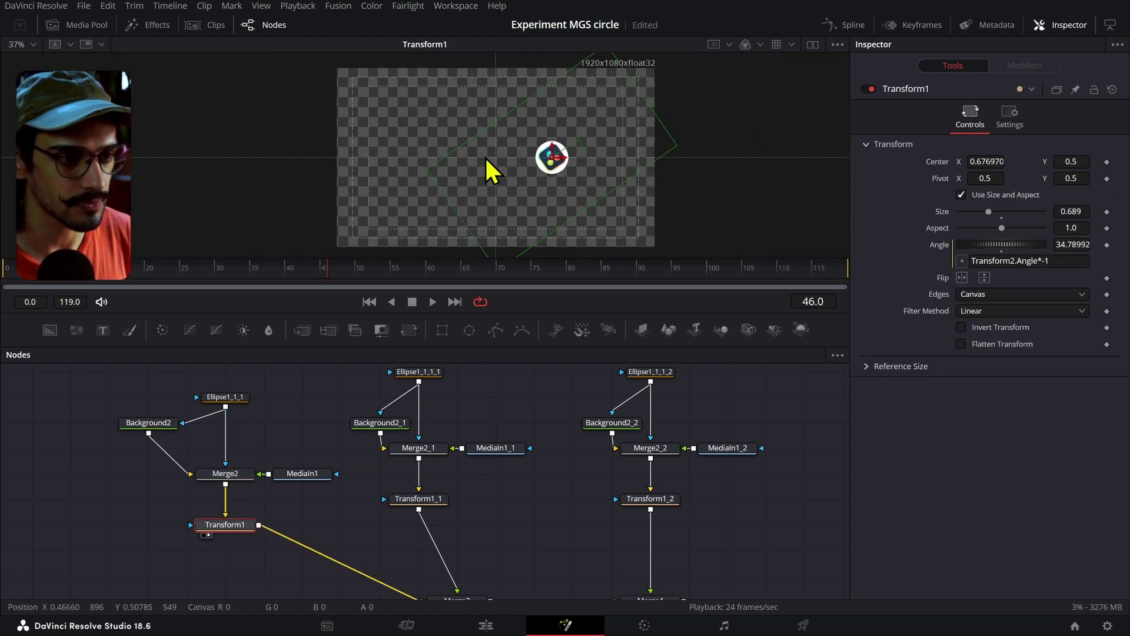
pyautogui.moveTo(529, 545); pyautogui.dragTo(426, 451)
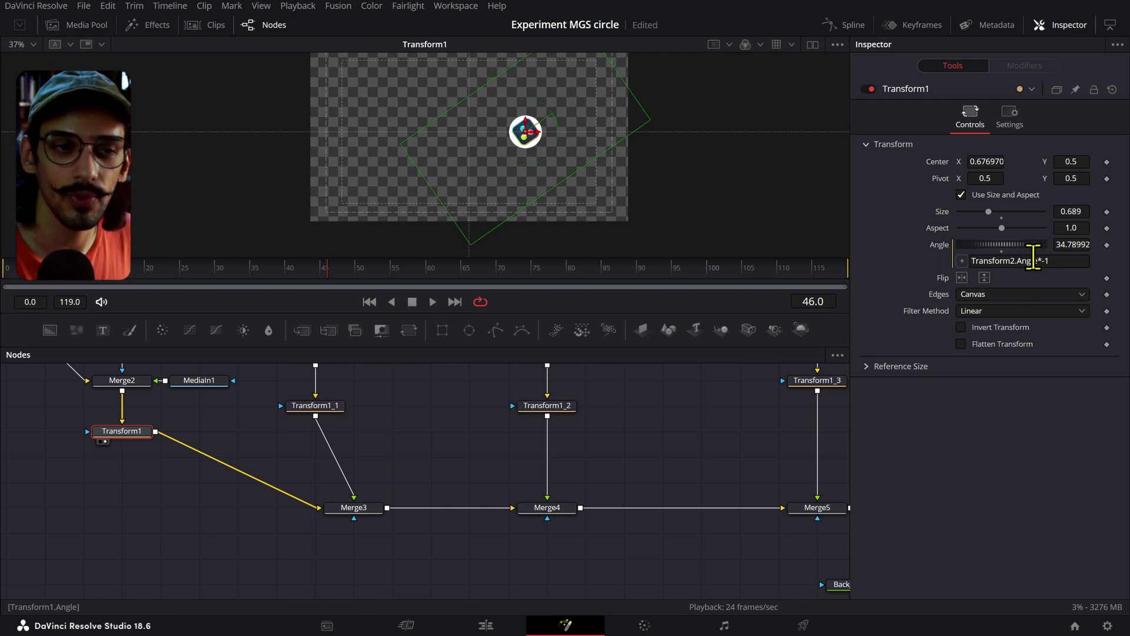
pyautogui.moveTo(784, 458)
pyautogui.mouseDown()
pyautogui.moveTo(643, 449)
pyautogui.moveTo(793, 465)
pyautogui.mouseUp()
# Step: Line up Transform1_1, Transform1_2 and Transform1_3 in one row with Transform1 in the node graph
pyautogui.moveTo(100, 478); pyautogui.dragTo(800, 399)
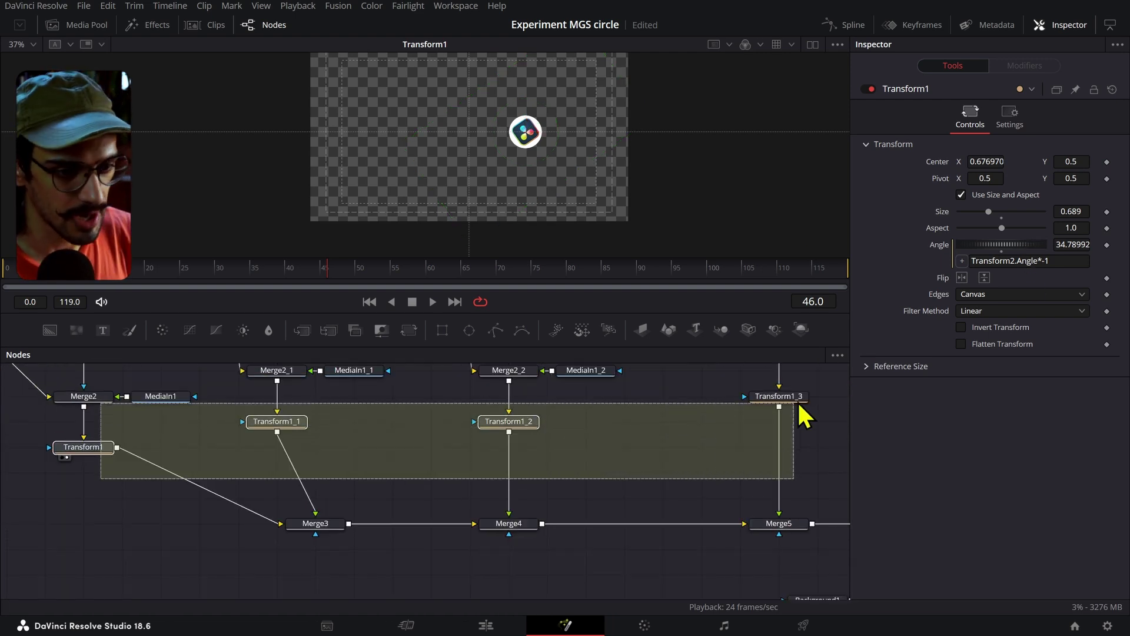
pyautogui.click(646, 432)
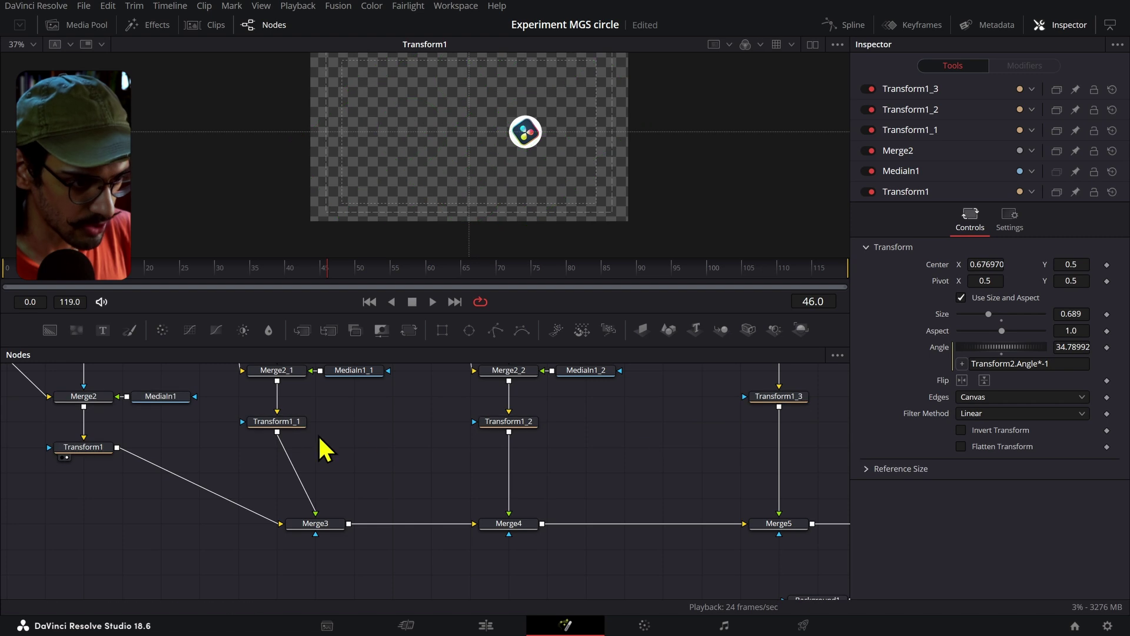
pyautogui.moveTo(284, 421); pyautogui.dragTo(284, 447)
pyautogui.moveTo(524, 421); pyautogui.dragTo(524, 448)
pyautogui.moveTo(780, 398); pyautogui.dragTo(780, 450)
# Step: Disable all four logo Transform nodes and play the MediaOut1 result to see the logos without their offsets
pyautogui.moveTo(811, 415); pyautogui.dragTo(84, 494)
pyautogui.hotkey('ctrl', 'p')
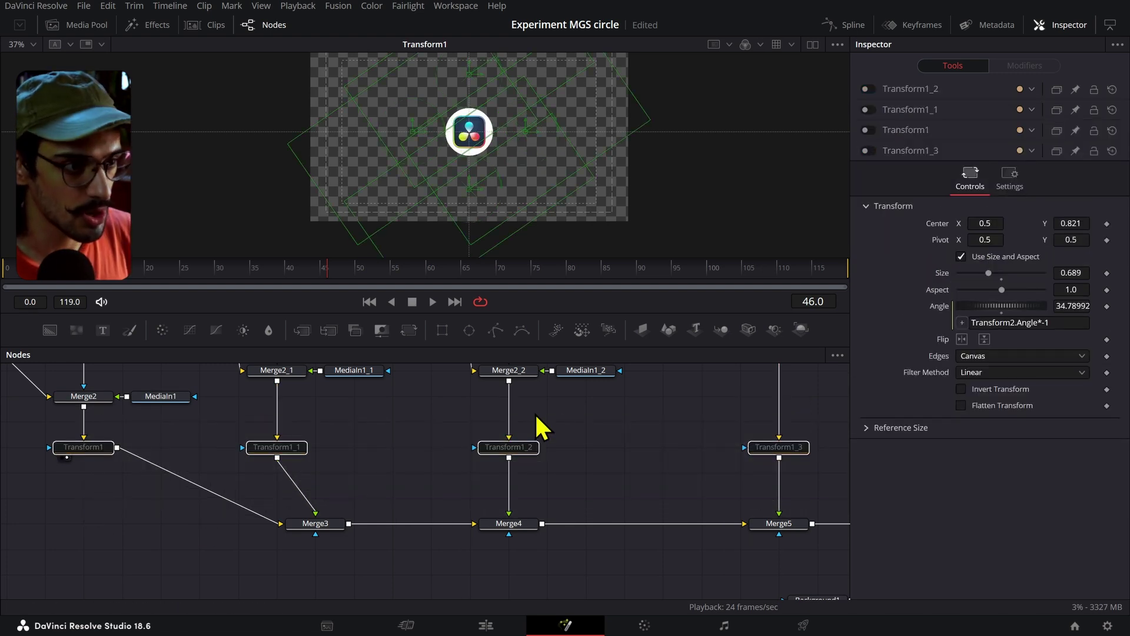
pyautogui.press('space')
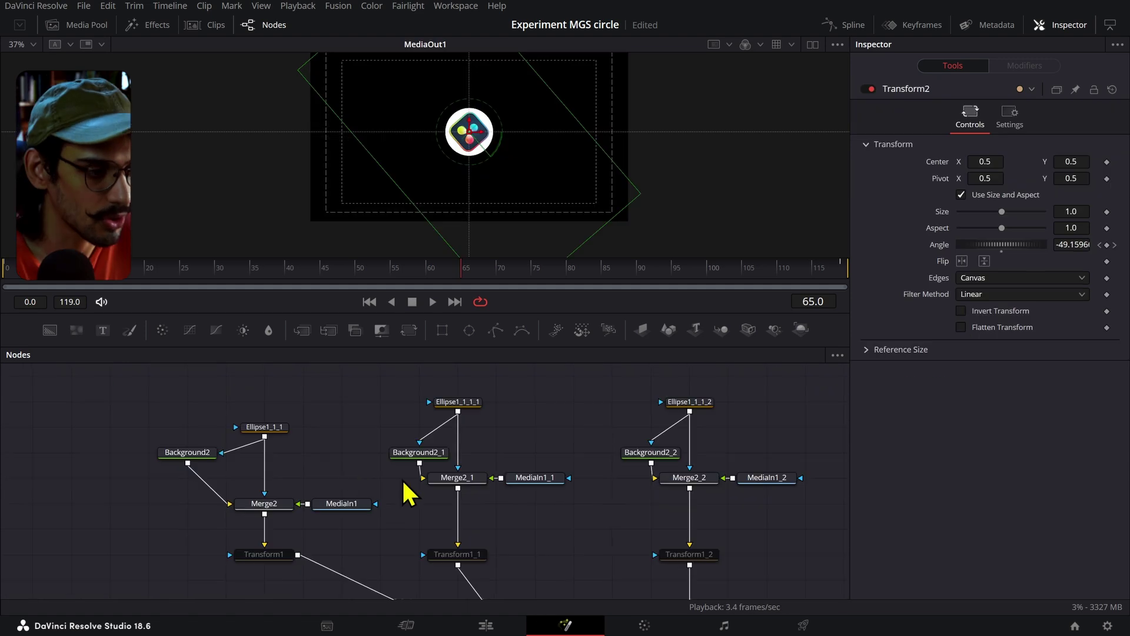
pyautogui.moveTo(157, 416); pyautogui.dragTo(330, 564)
pyautogui.click(241, 564)
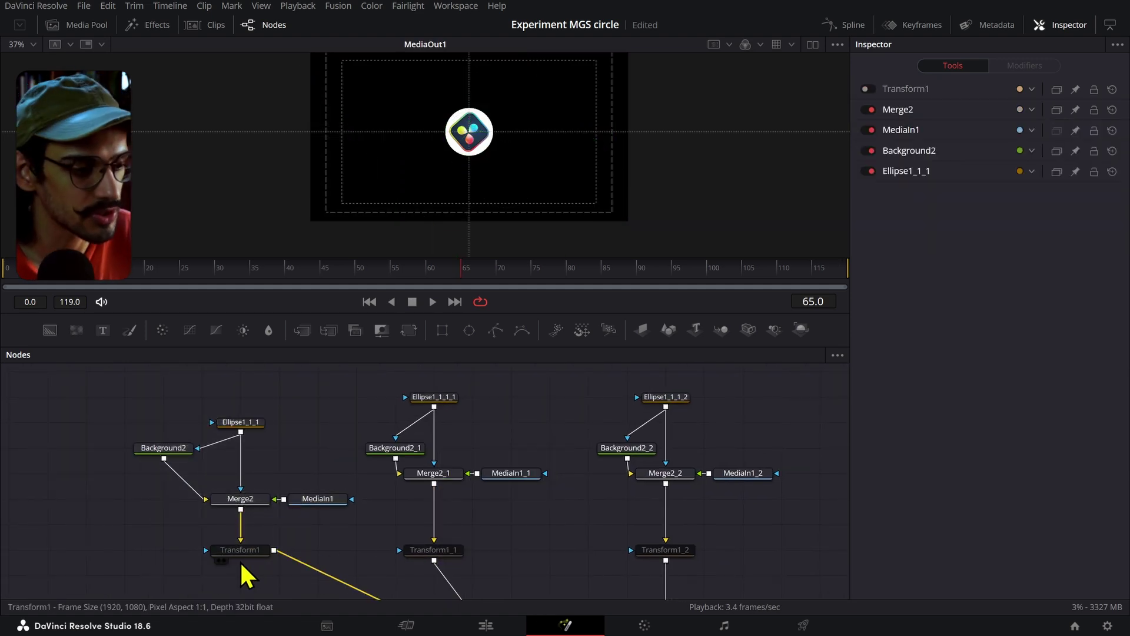
# Step: Re-enable Transform1, Transform1_1, Transform1_2 and Transform1_3 together
pyautogui.moveTo(218, 552); pyautogui.dragTo(115, 514)
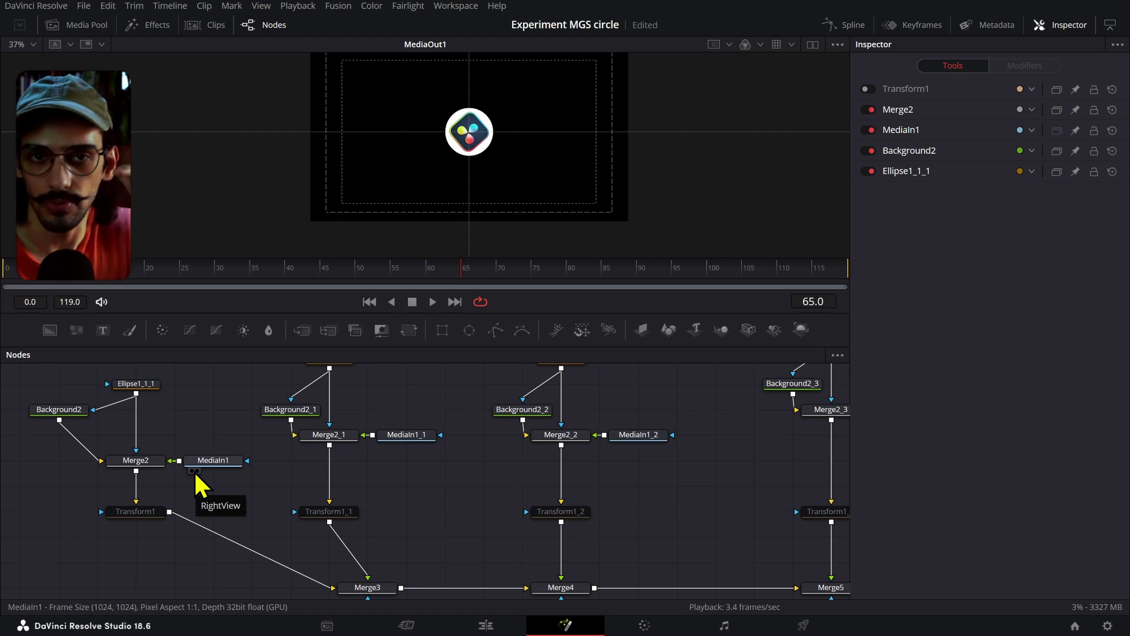
pyautogui.moveTo(135, 510); pyautogui.dragTo(847, 560)
pyautogui.hotkey('ctrl', 'p')
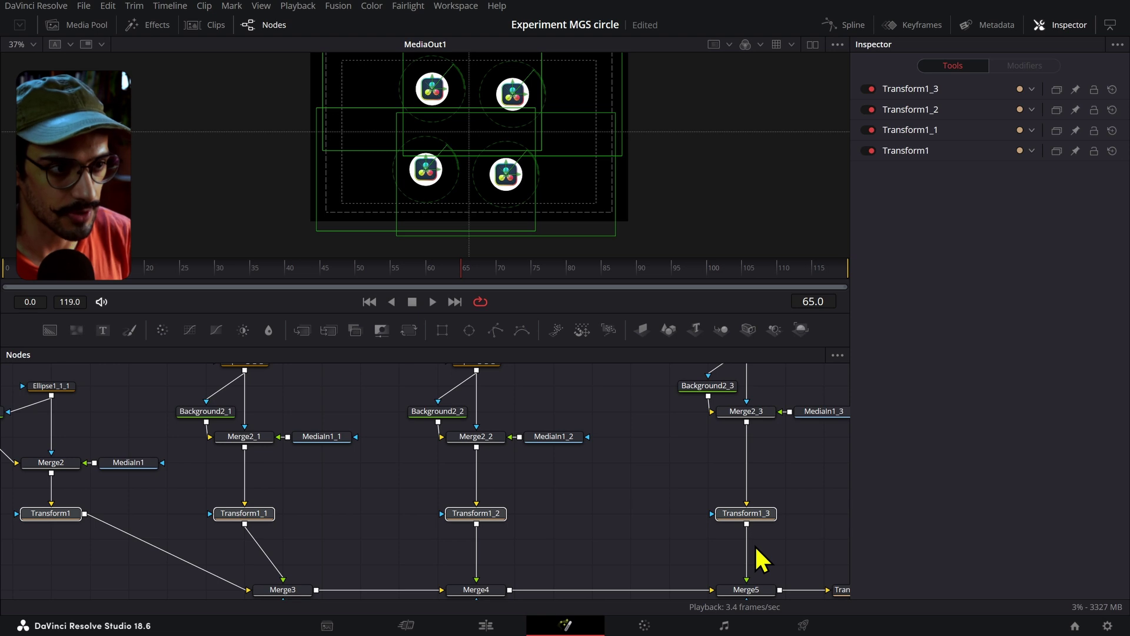
# Step: Try shifting Transform1_3's Center X to about 0.536 to show how it positions its logo
pyautogui.moveTo(645, 536); pyautogui.dragTo(617, 432)
pyautogui.click(629, 407)
pyautogui.click(742, 429)
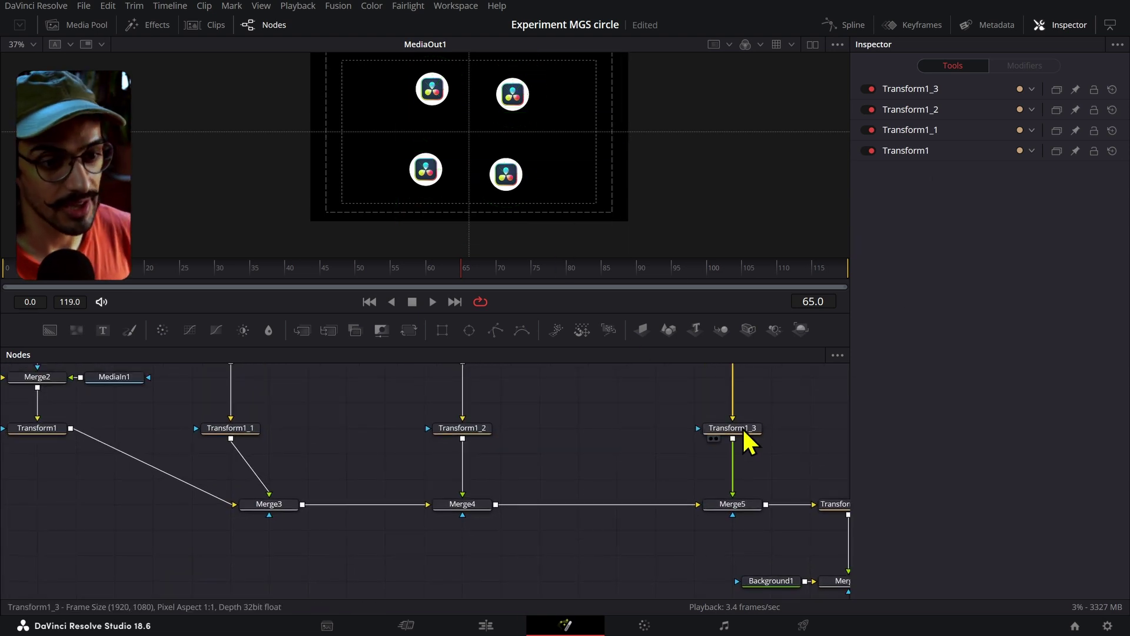
pyautogui.moveTo(995, 162)
pyautogui.mouseDown()
pyautogui.moveTo(1037, 163)
pyautogui.moveTo(979, 158)
pyautogui.mouseUp()
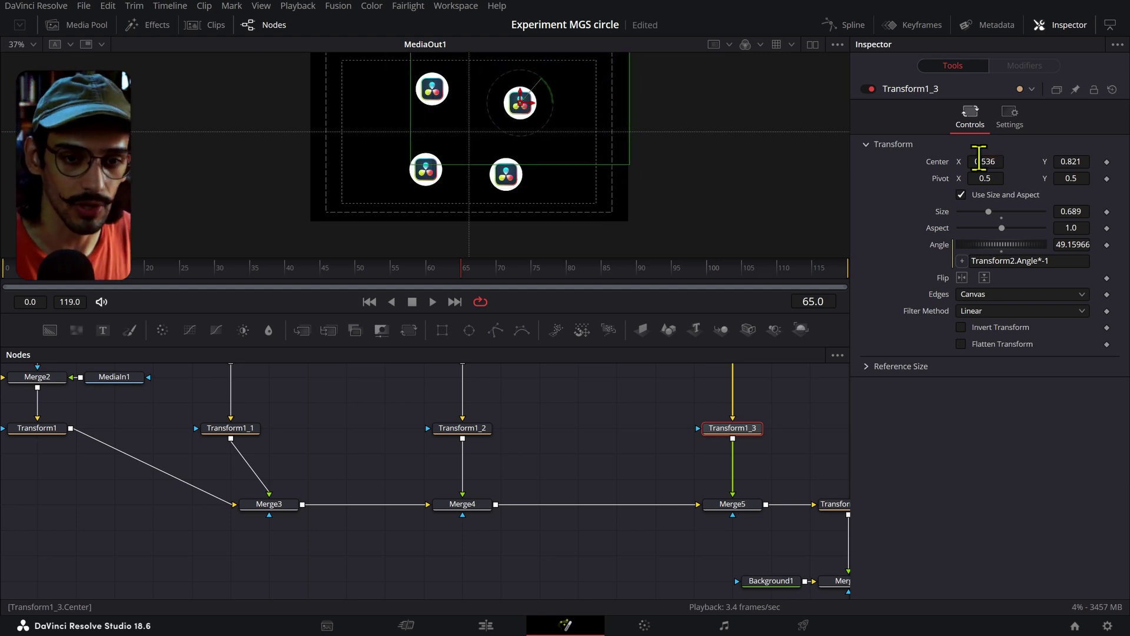
# Step: Select Transform2 after the last merge and play the composition to watch its keyframed Angle rotation
pyautogui.hscroll(3, 686, 449)
pyautogui.click(743, 482)
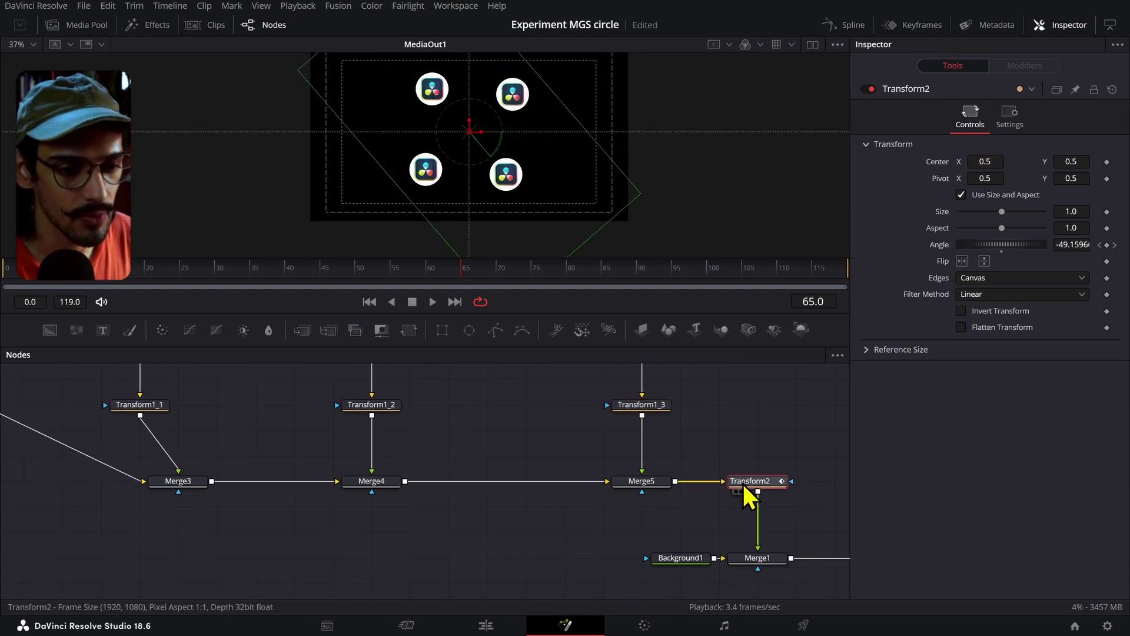
pyautogui.press('space')
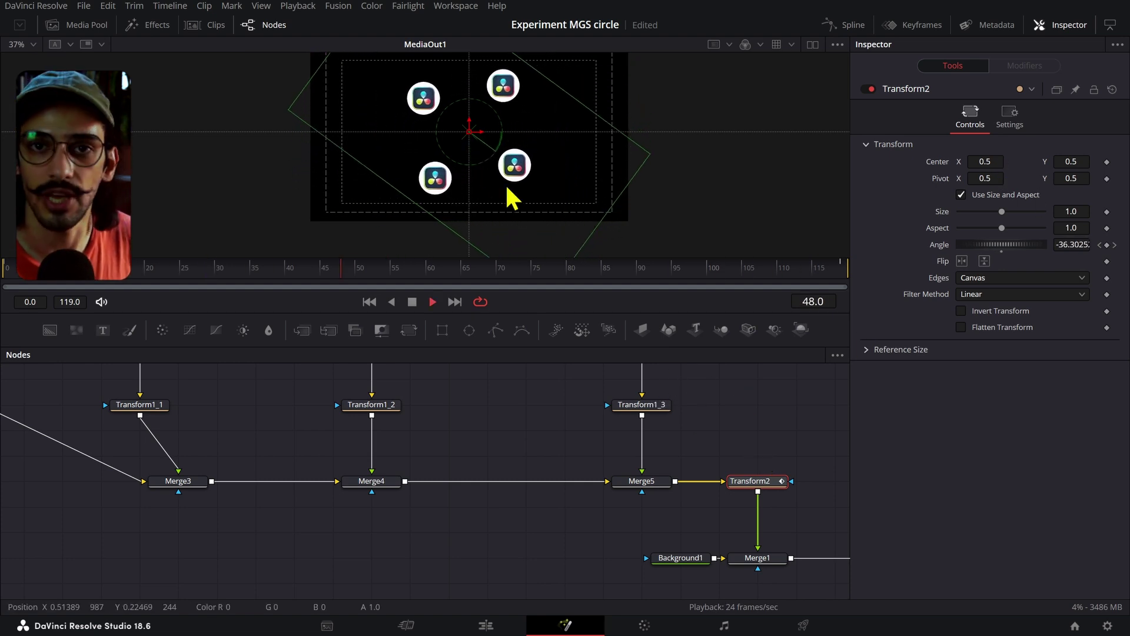
pyautogui.press('space')
# Step: Examine the expression on Transform1's Angle and compare it with the Angle of Transform2
pyautogui.moveTo(168, 441); pyautogui.dragTo(468, 492)
pyautogui.moveTo(570, 483); pyautogui.dragTo(546, 485)
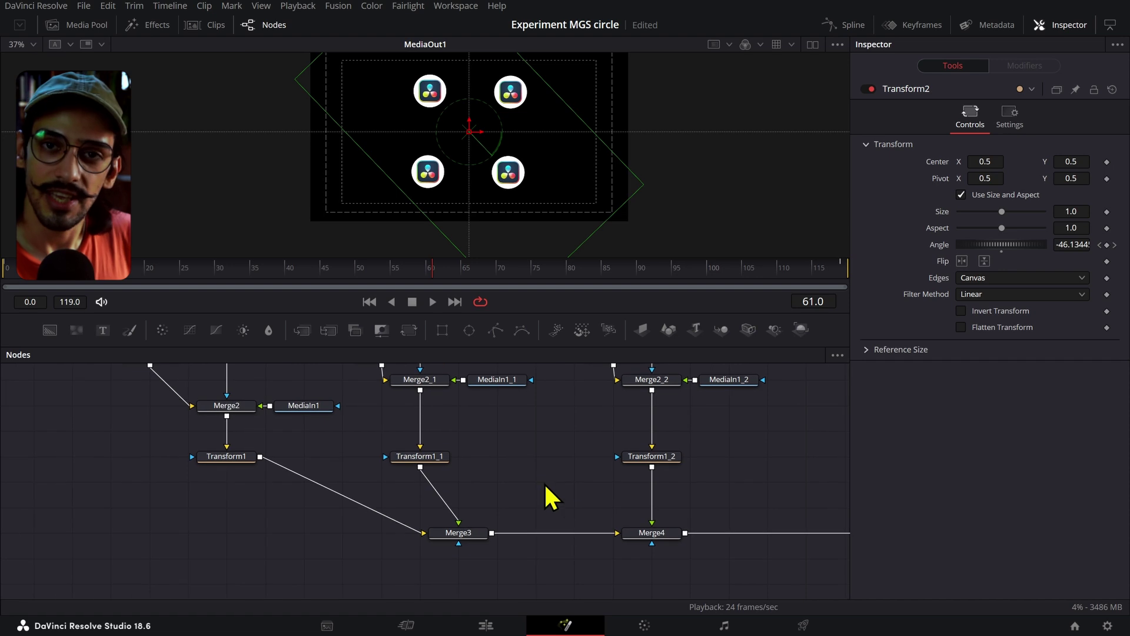
pyautogui.hscroll(1, 565, 461)
pyautogui.click(215, 458)
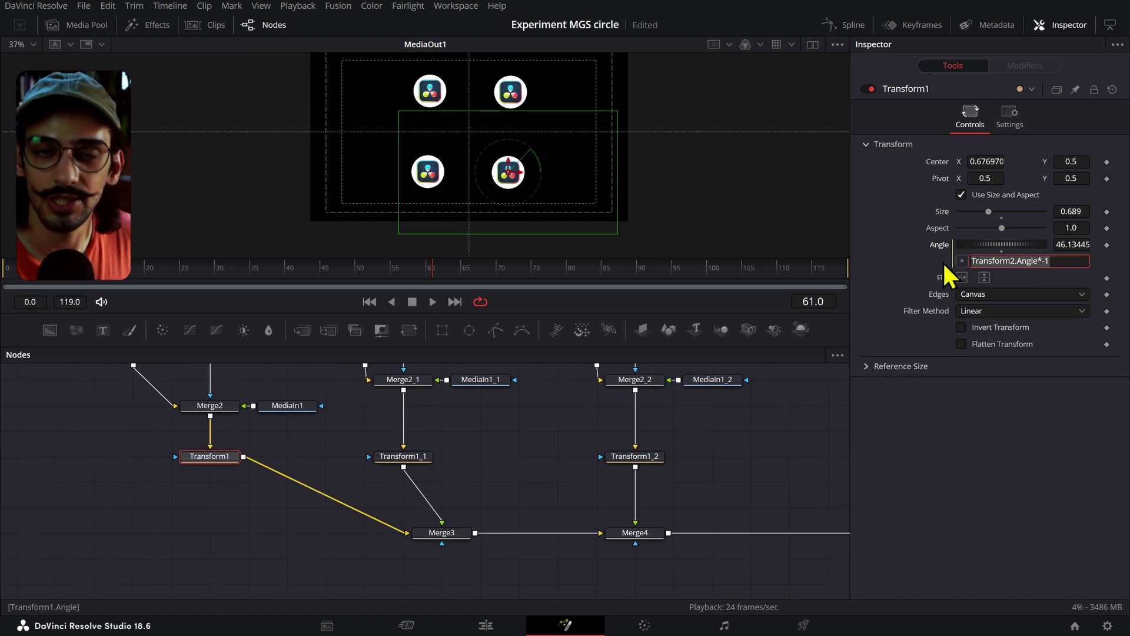
pyautogui.hscroll(5, 687, 398)
pyautogui.scroll(-1, 686, 399)
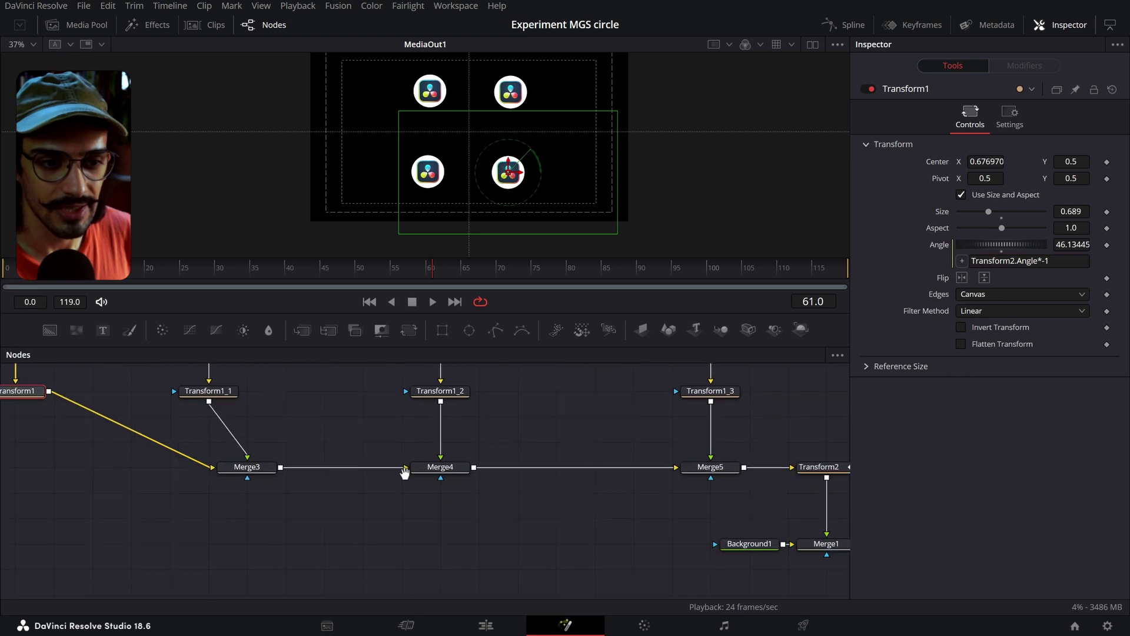
pyautogui.click(595, 452)
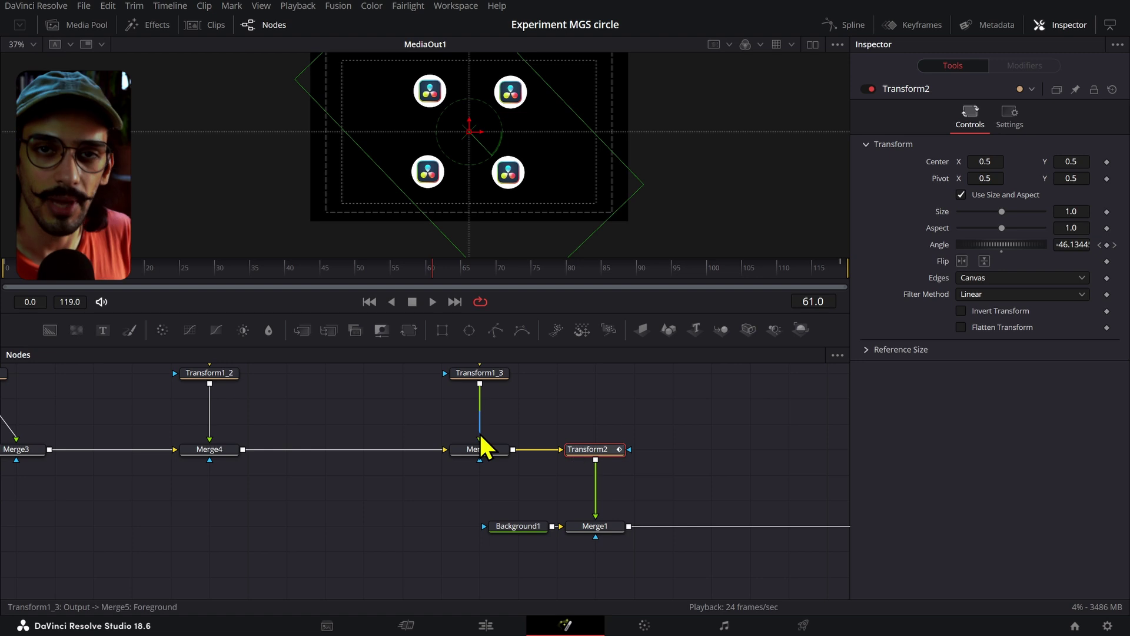
# Step: Pin Transform1 and Transform2 in the Inspector so both nodes' Angle settings show together
pyautogui.hscroll(-5, 486, 448)
pyautogui.scroll(1, 486, 449)
pyautogui.click(146, 425)
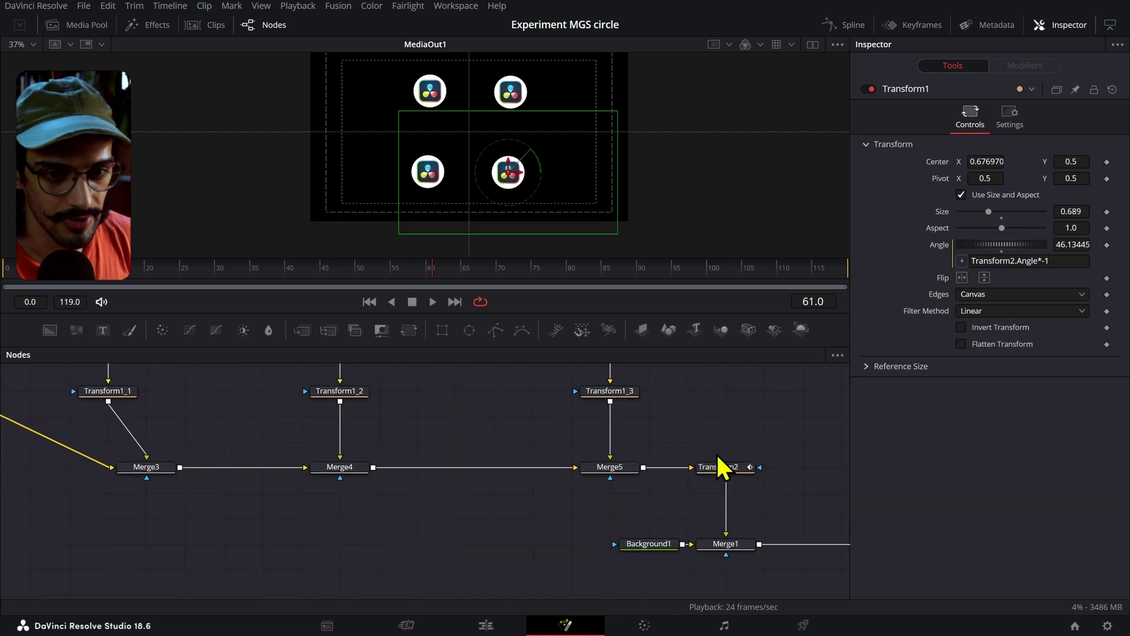
pyautogui.scroll(-2, 697, 450)
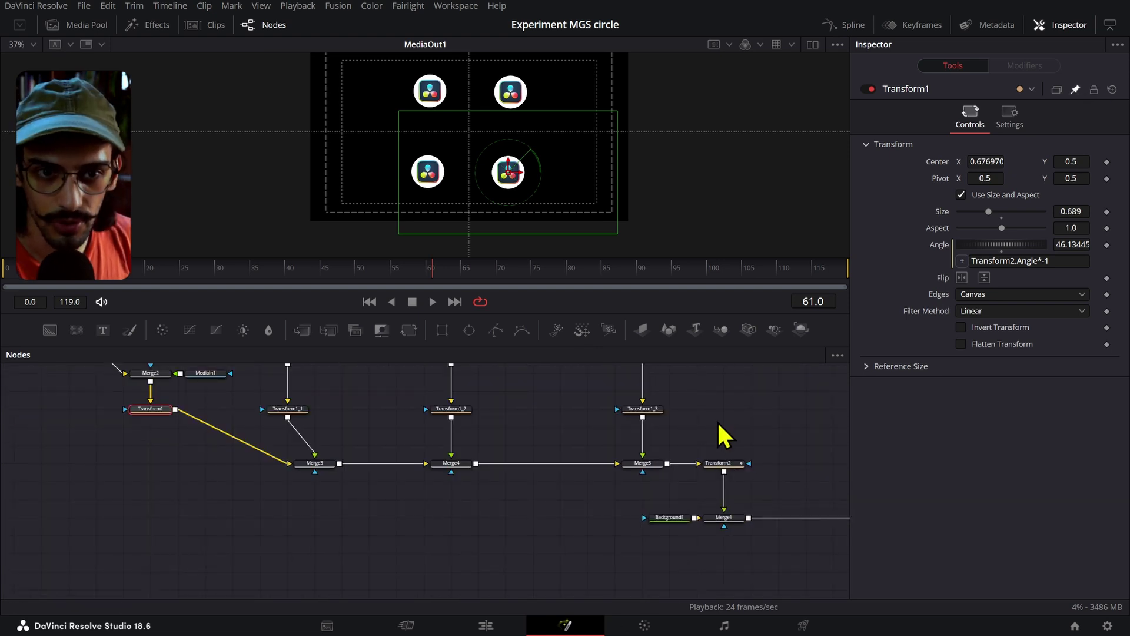
pyautogui.hscroll(5, 724, 435)
pyautogui.click(409, 483)
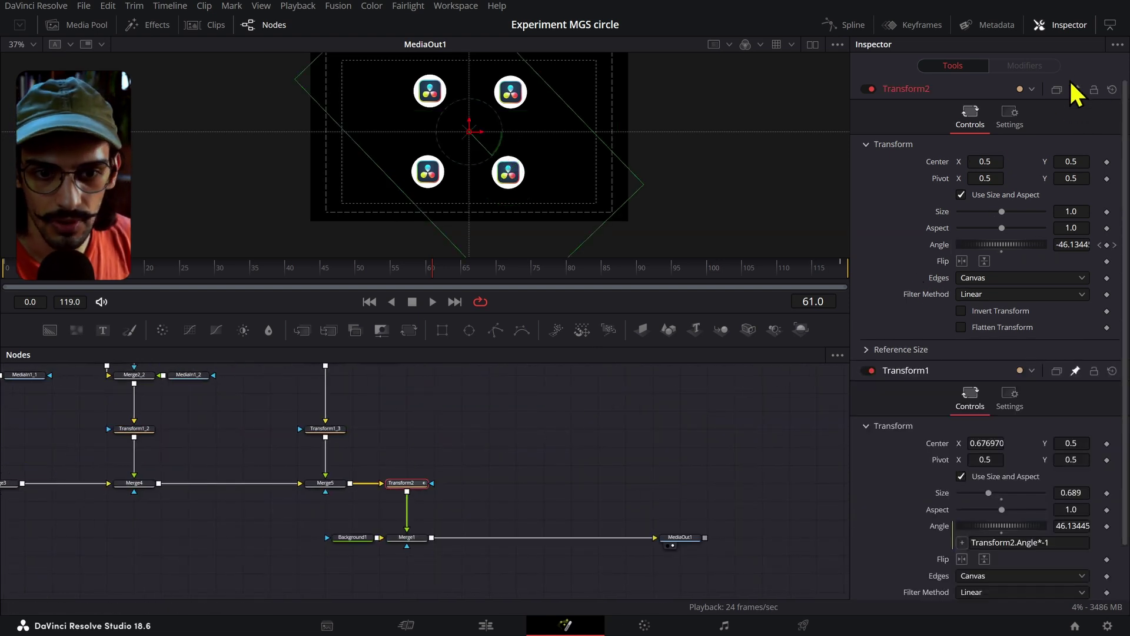
pyautogui.hscroll(-3, 803, 509)
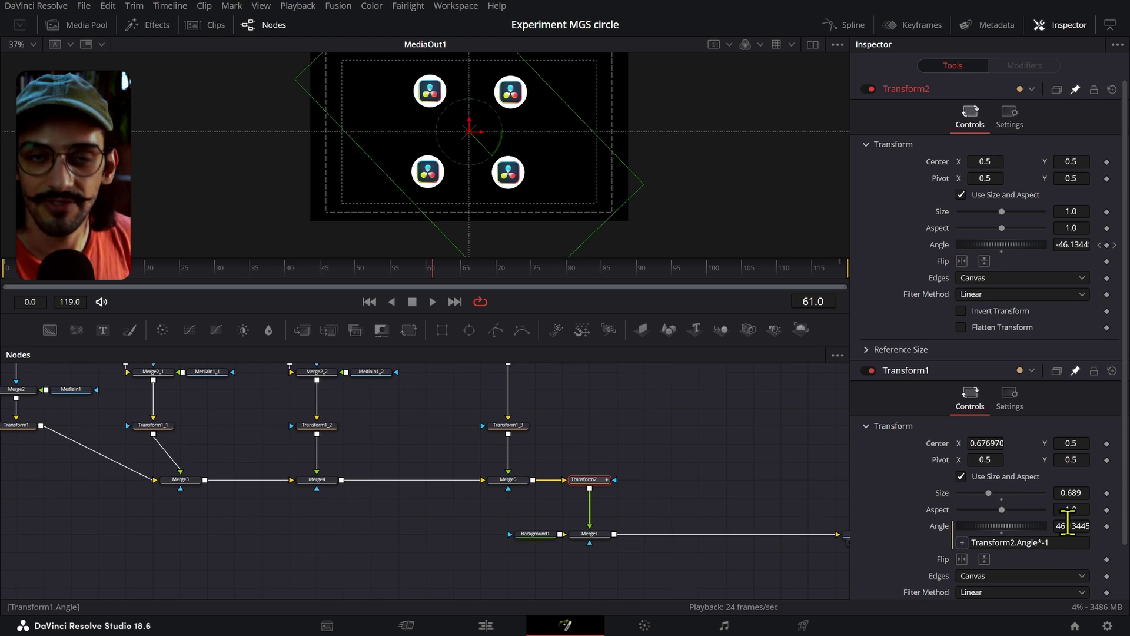
# Step: Compare the Angle expressions of Transform1_1 and Transform1 with Transform2's Angle, and play the composition from the first frame
pyautogui.click(154, 425)
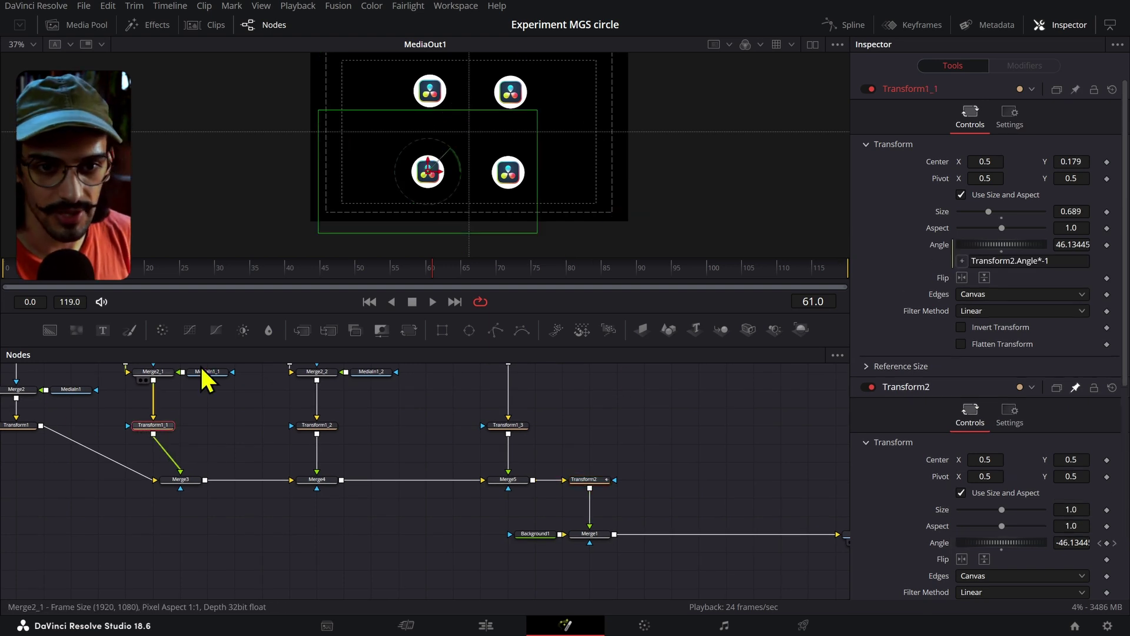
pyautogui.click(30, 425)
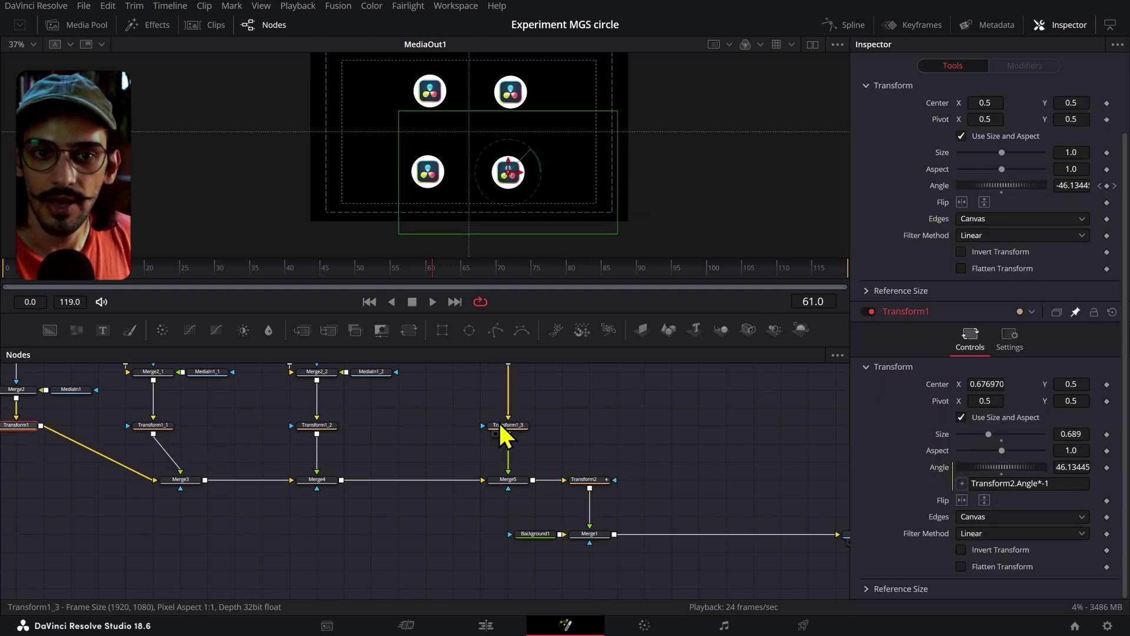
pyautogui.moveTo(484, 428); pyautogui.dragTo(594, 494)
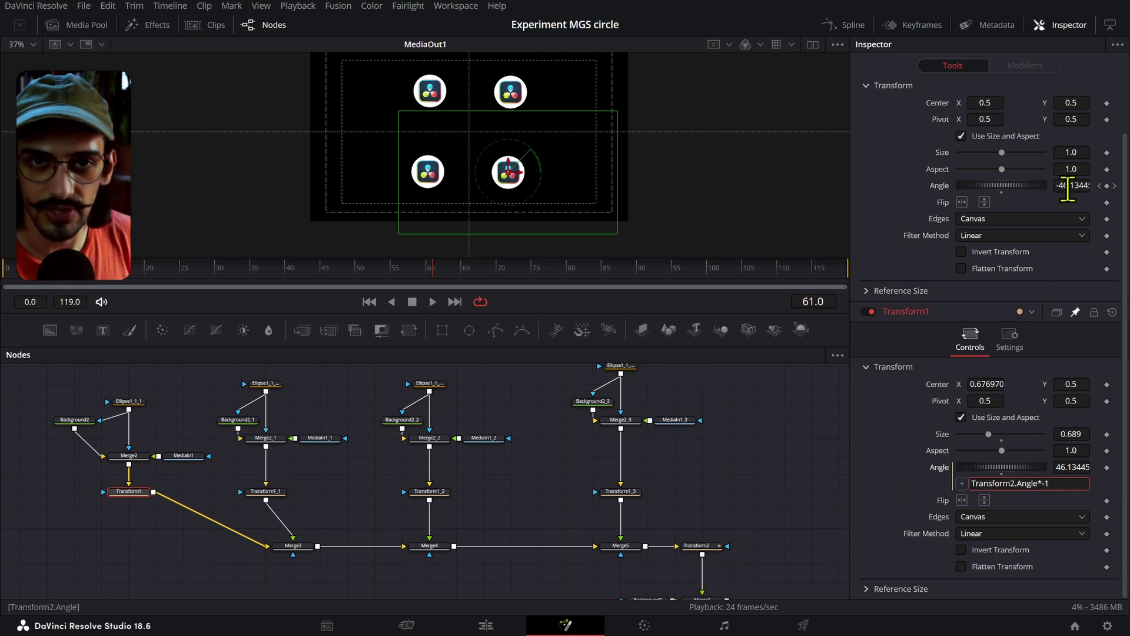
pyautogui.press('Return')
pyautogui.press('Home')
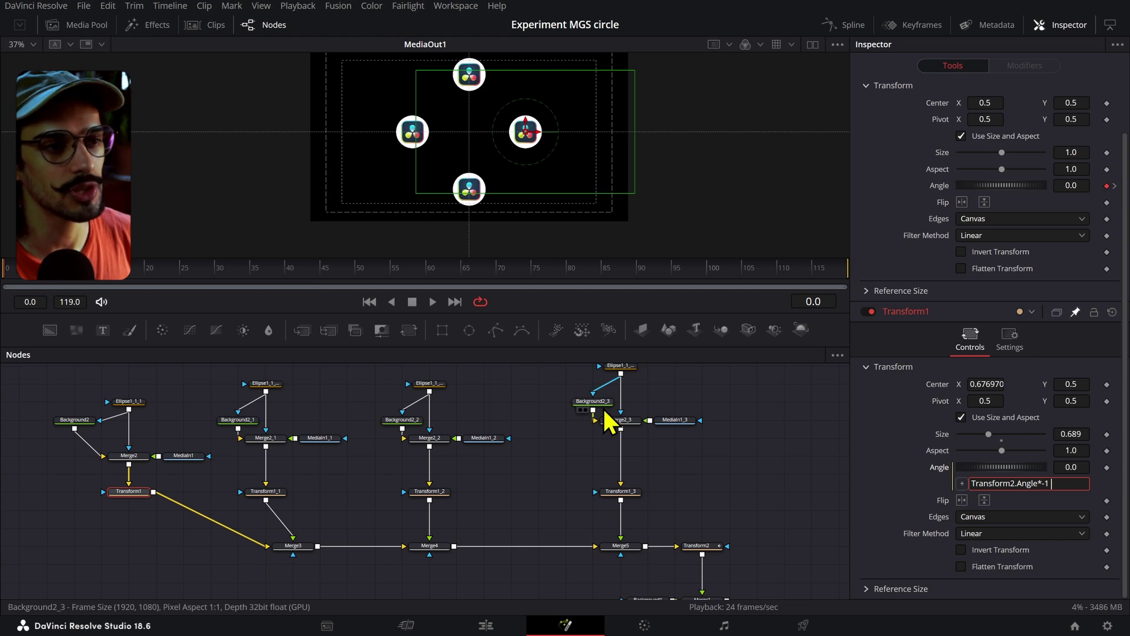
pyautogui.press('space')
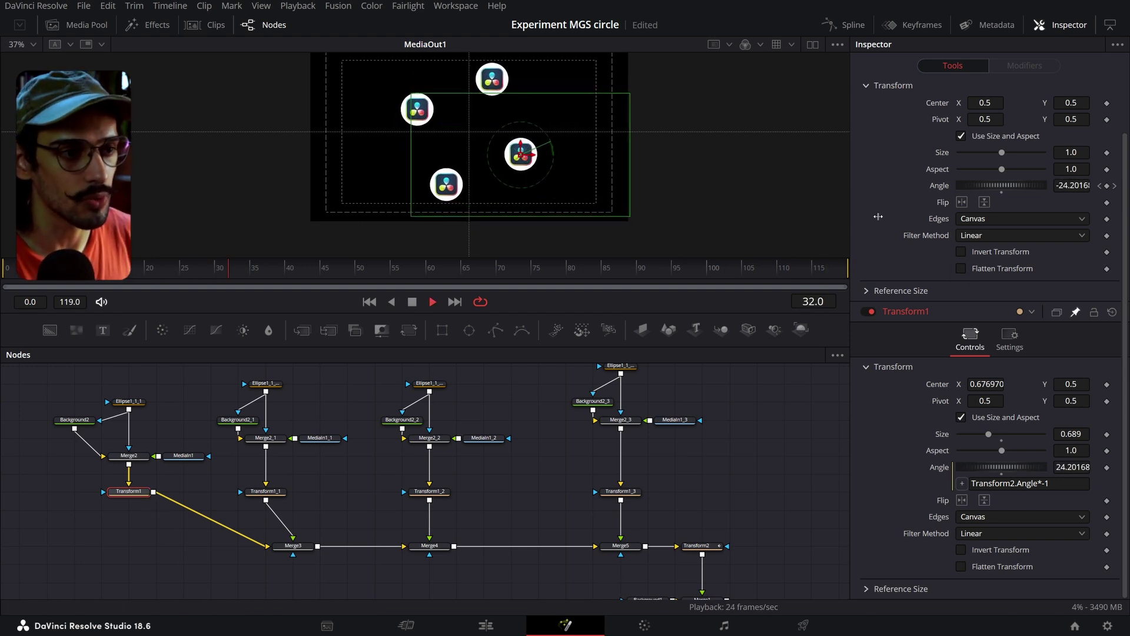
# Step: Try shifting Transform1's Center X to about 0.907, 0.49 and 0.779 to move its logo along the radius
pyautogui.moveTo(985, 384); pyautogui.dragTo(1072, 384)
pyautogui.press('space')
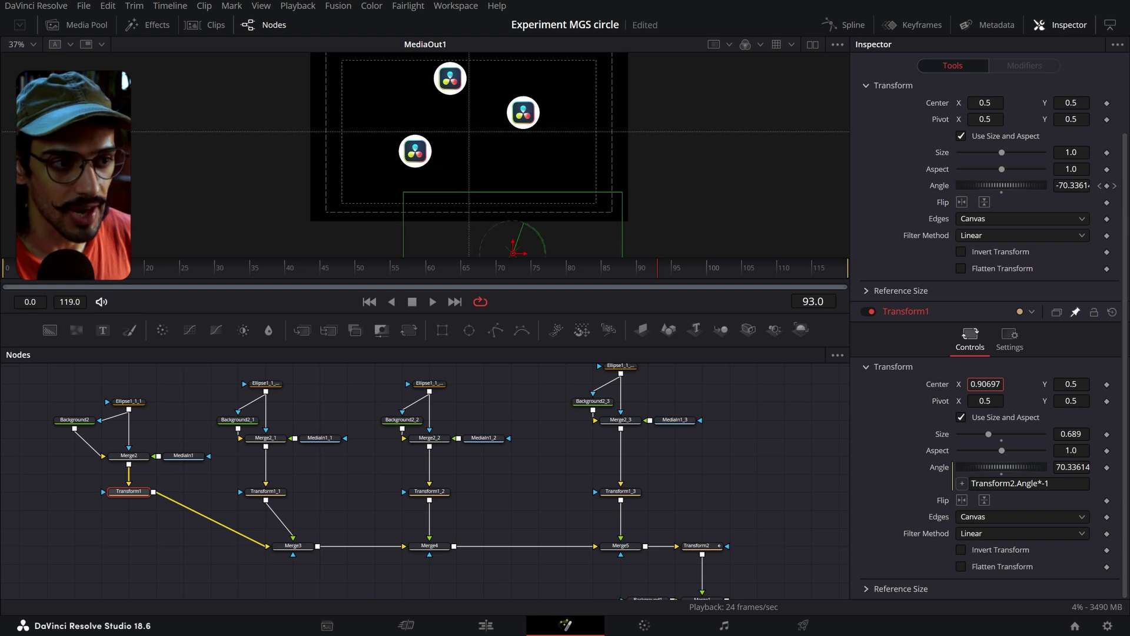
pyautogui.moveTo(966, 384); pyautogui.dragTo(942, 384)
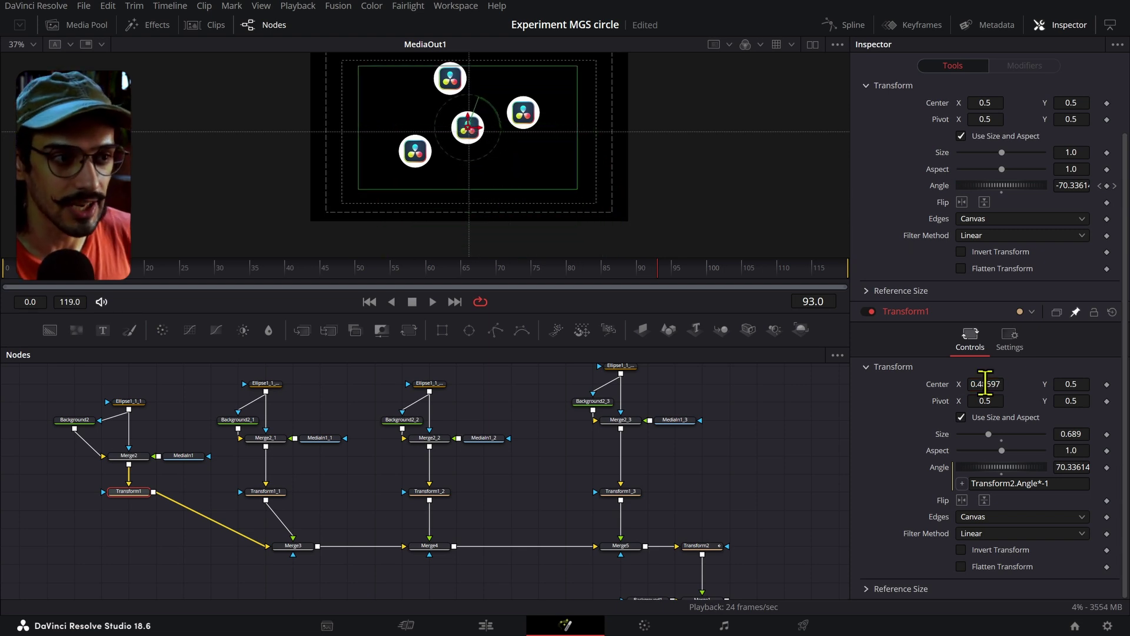
pyautogui.moveTo(985, 384); pyautogui.dragTo(1035, 384)
pyautogui.moveTo(617, 496); pyautogui.dragTo(591, 495)
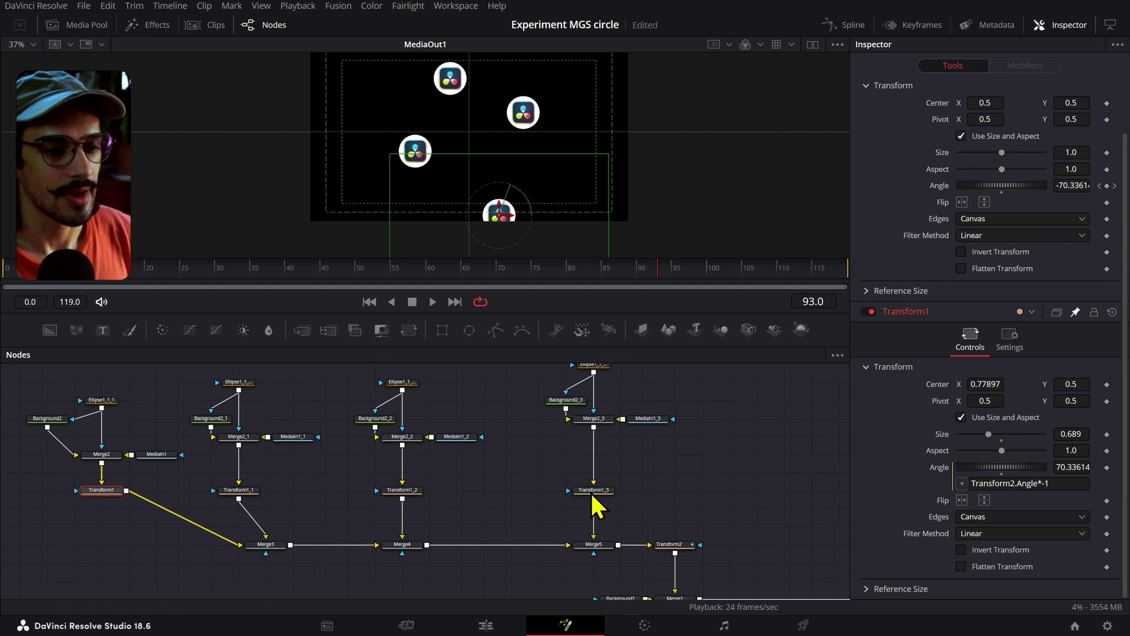
pyautogui.click(628, 479)
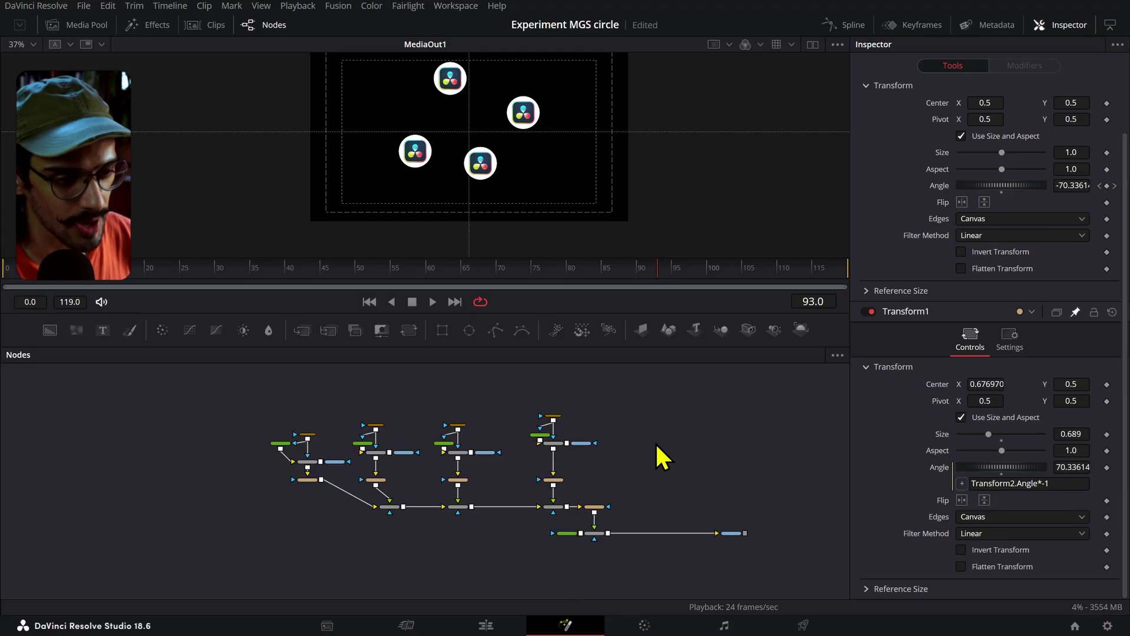
# Step: Find the second node tree beside the first one and view the output of Transform4 after its last merge
pyautogui.moveTo(779, 419); pyautogui.dragTo(467, 472)
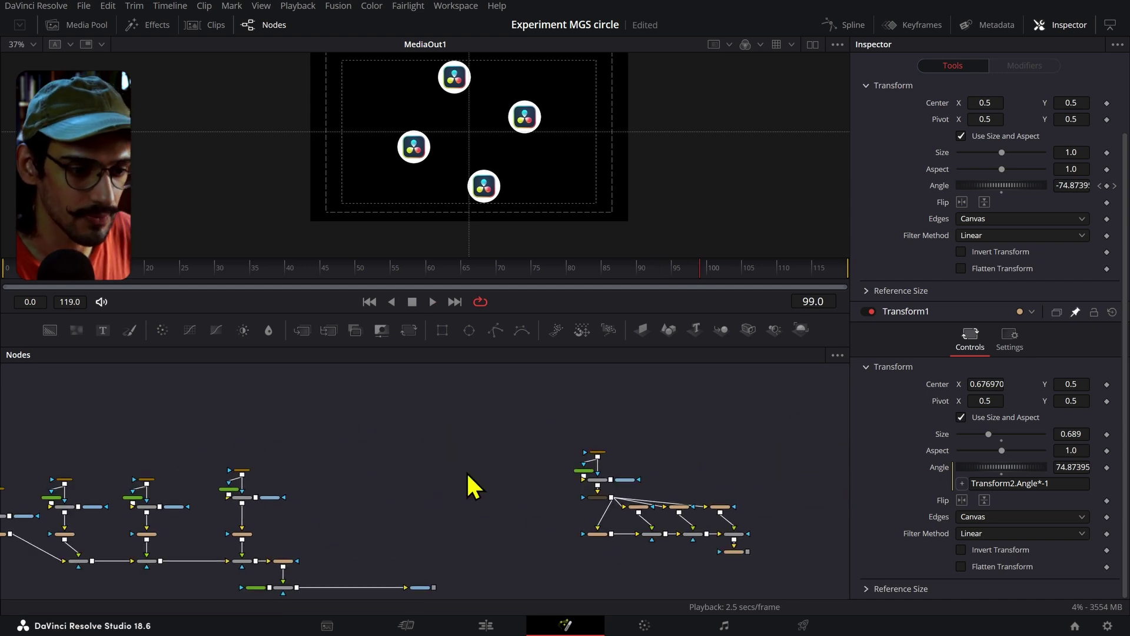
pyautogui.moveTo(679, 496); pyautogui.dragTo(536, 452)
pyautogui.scroll(5, 503, 434)
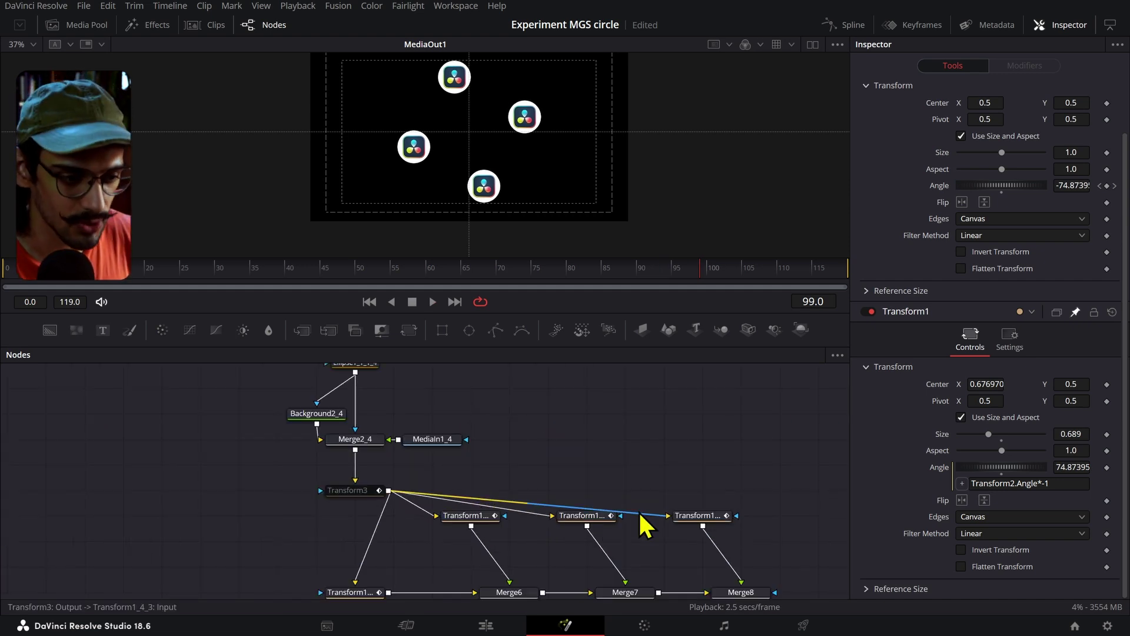
pyautogui.moveTo(638, 510); pyautogui.dragTo(460, 388)
pyautogui.click(527, 529)
pyautogui.moveTo(263, 454); pyautogui.dragTo(469, 509)
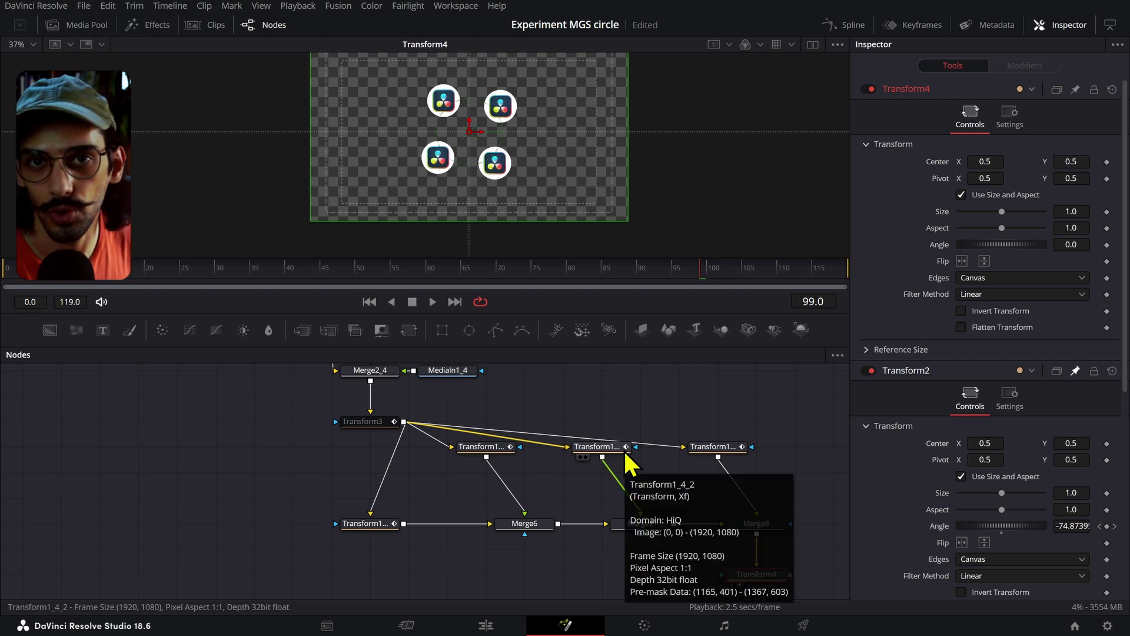
# Step: View the single logo from Transform1_4 and the logo source from Merge2_4 in the second tree
pyautogui.click(393, 537)
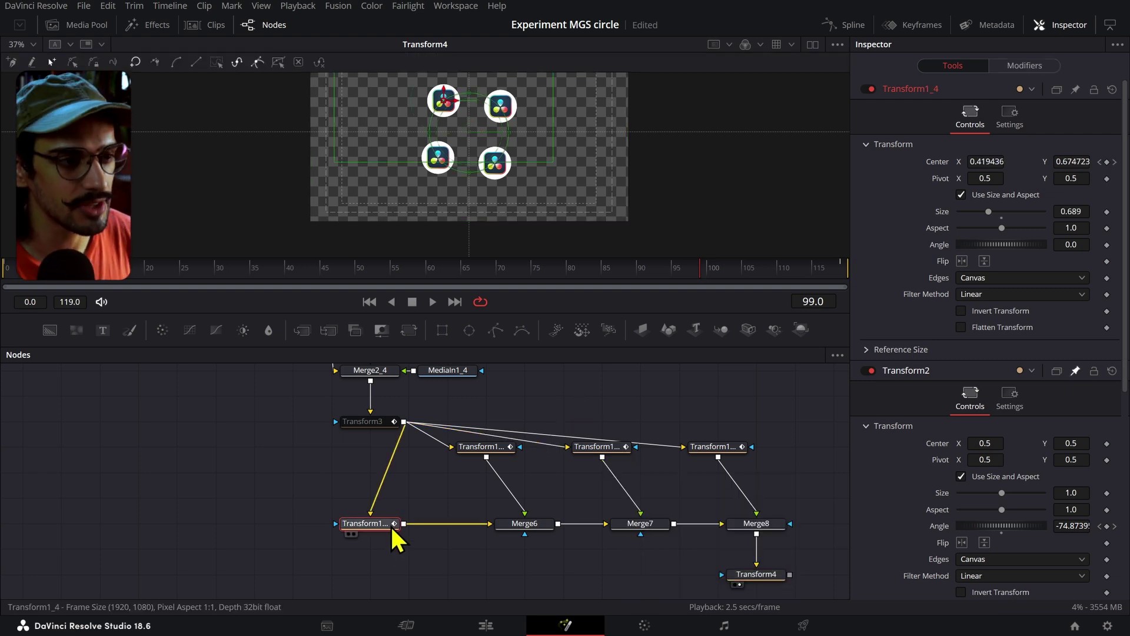
pyautogui.press('2')
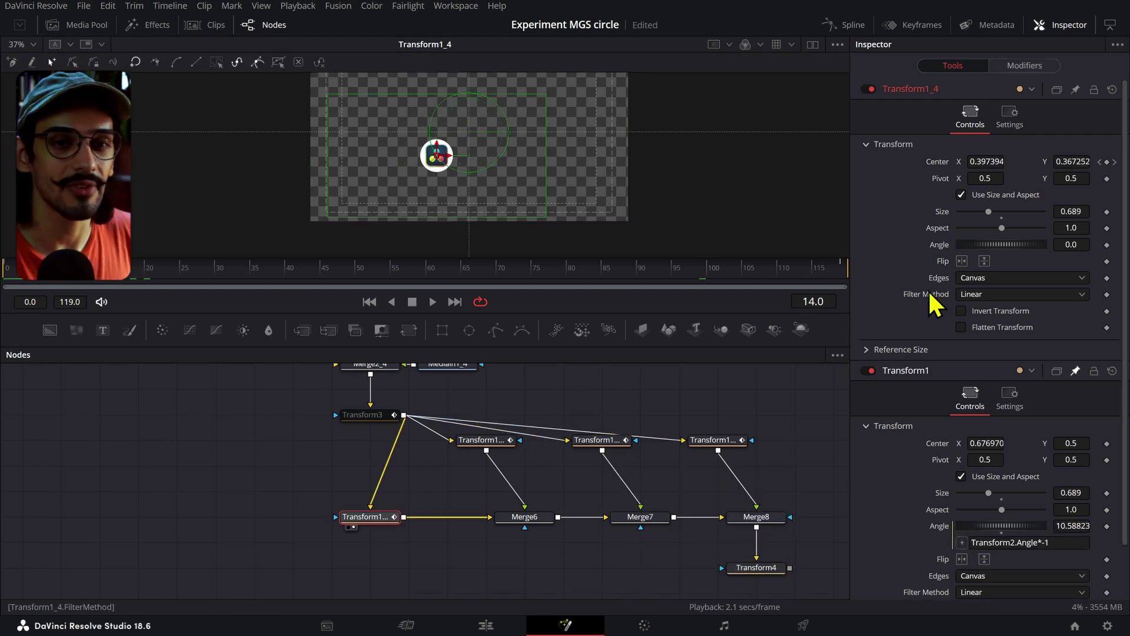
pyautogui.moveTo(450, 441); pyautogui.dragTo(593, 496)
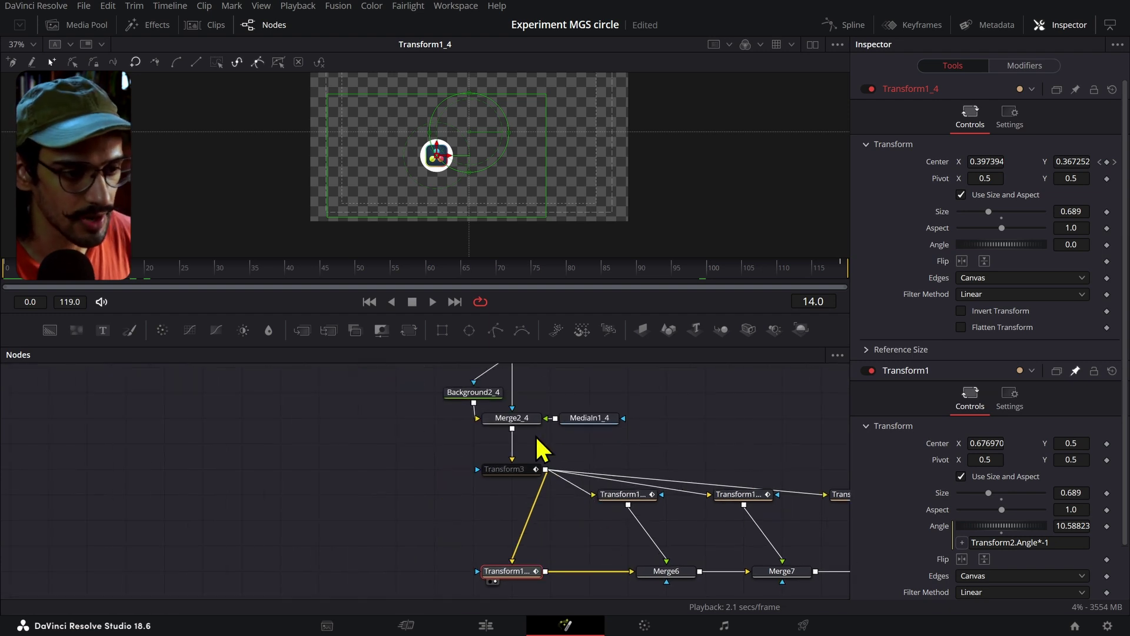
pyautogui.moveTo(529, 419); pyautogui.dragTo(515, 454)
pyautogui.moveTo(635, 449); pyautogui.dragTo(484, 442)
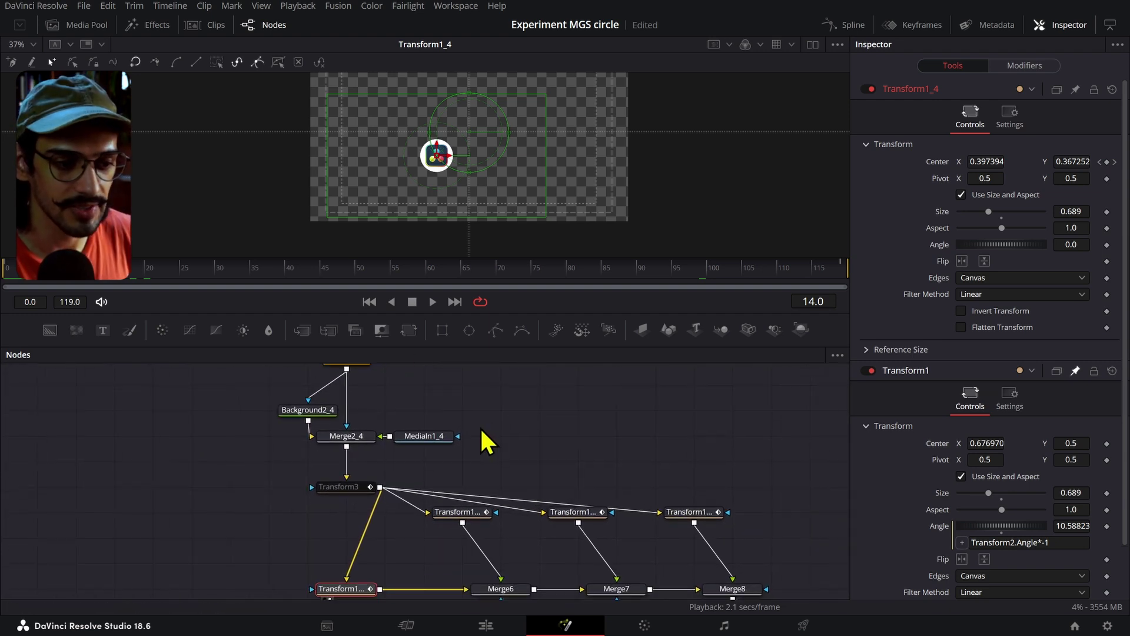
pyautogui.moveTo(353, 468); pyautogui.dragTo(386, 484)
pyautogui.click(379, 452)
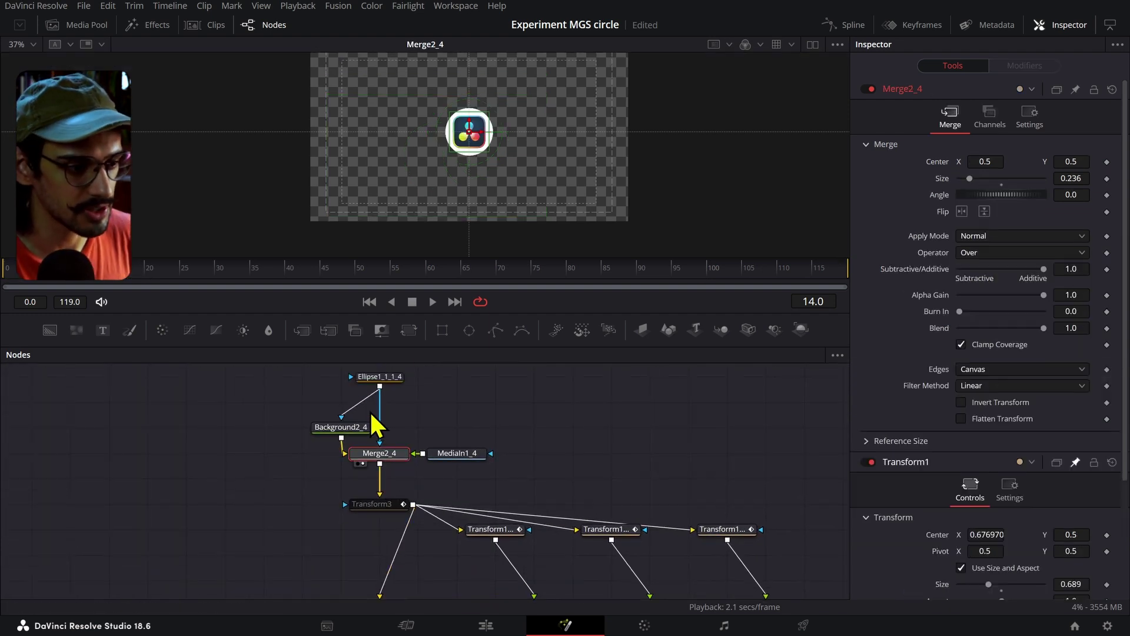
# Step: Examine the animated Center settings of Transform1_4_1, Transform1_4_2 and Transform1_4_3 in the second tree
pyautogui.moveTo(488, 348); pyautogui.dragTo(480, 369)
pyautogui.moveTo(578, 537); pyautogui.dragTo(534, 436)
pyautogui.click(348, 524)
pyautogui.click(446, 449)
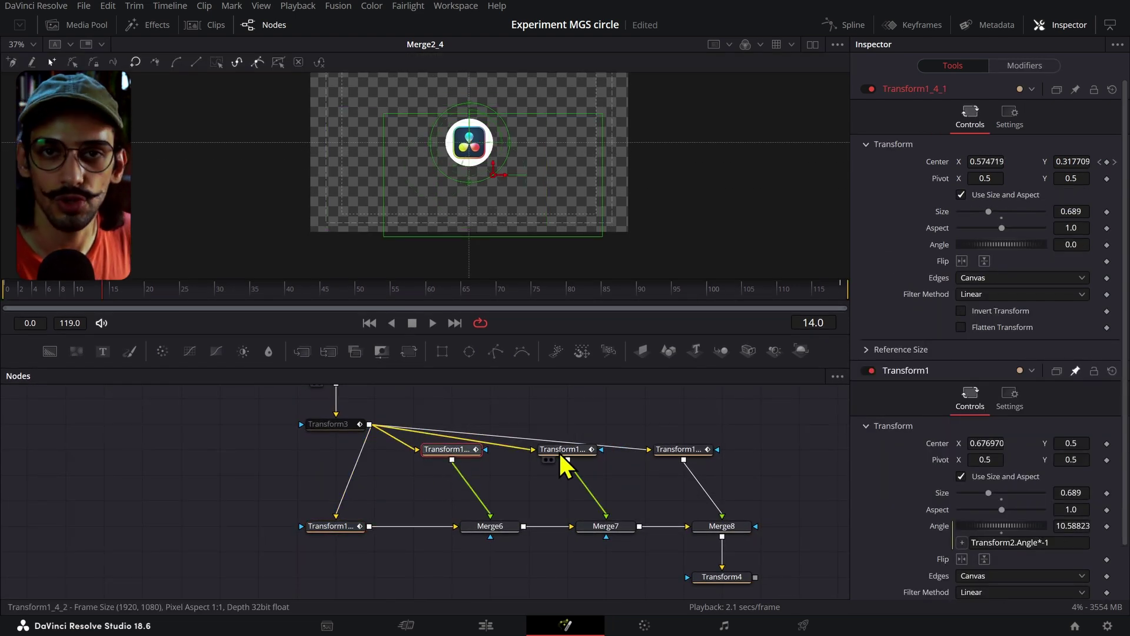
pyautogui.click(576, 449)
pyautogui.click(674, 449)
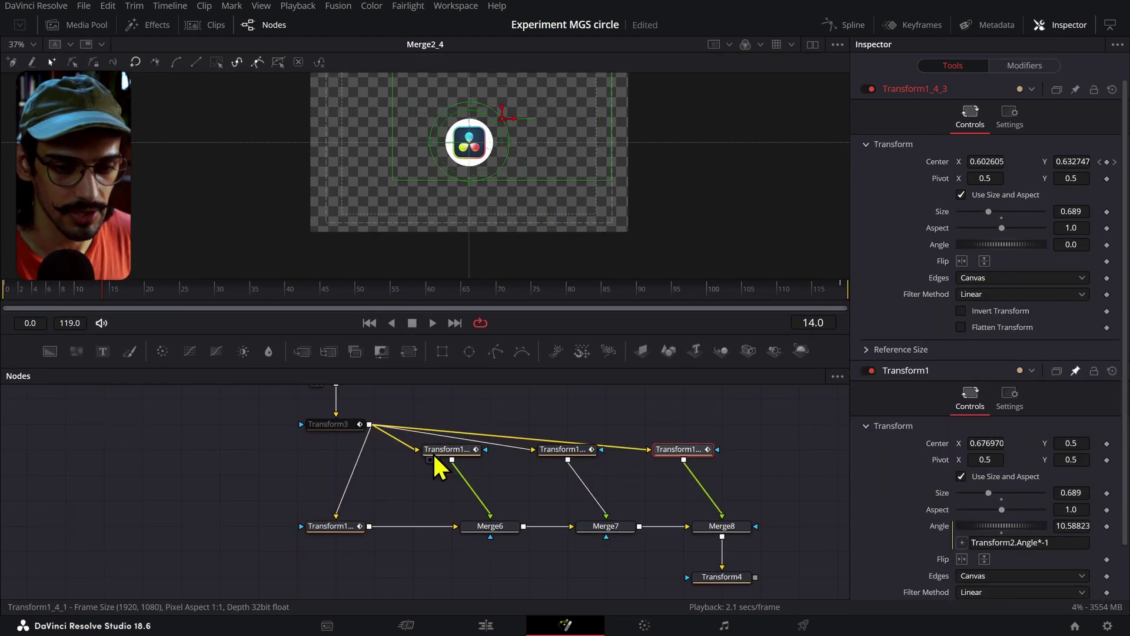
# Step: Add a Transform node beside Transform3, show it in the viewer and feed Merge2_4's output into it
pyautogui.click(177, 435)
pyautogui.moveTo(176, 436); pyautogui.dragTo(397, 483)
pyautogui.hotkey('shift', 'space')
pyautogui.write('trans')
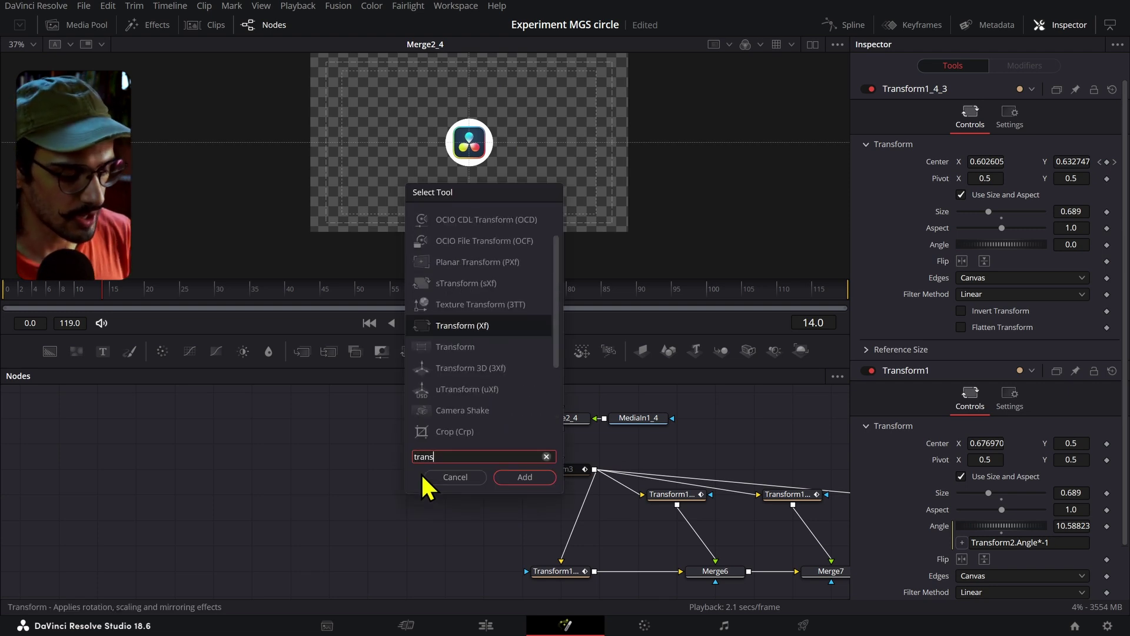
pyautogui.press('Return')
pyautogui.press('2')
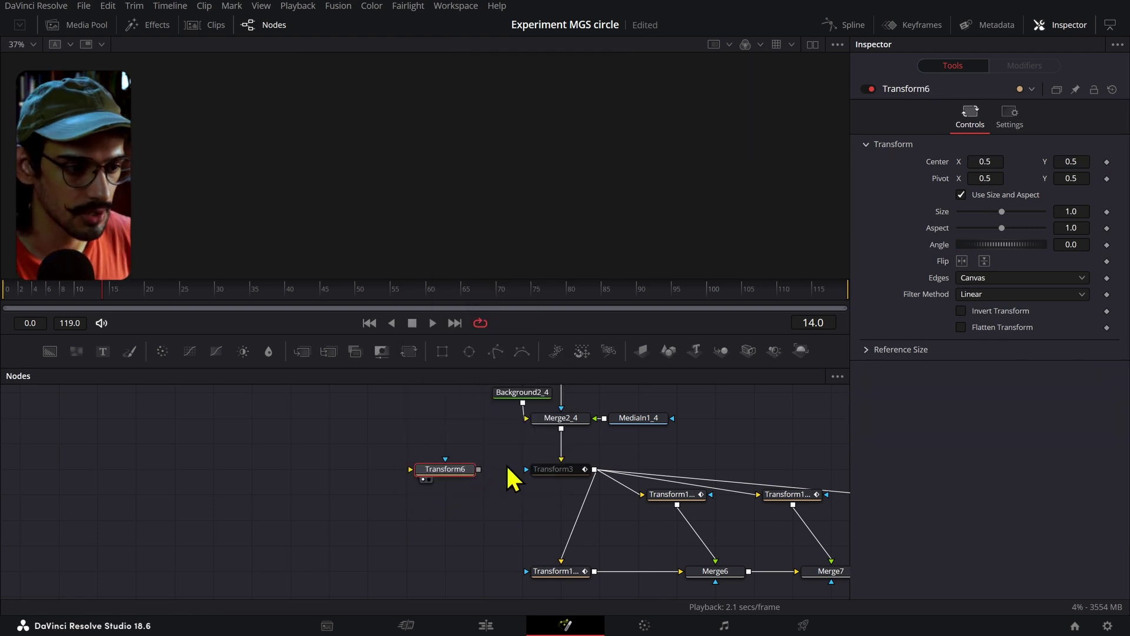
pyautogui.moveTo(561, 429); pyautogui.dragTo(453, 490)
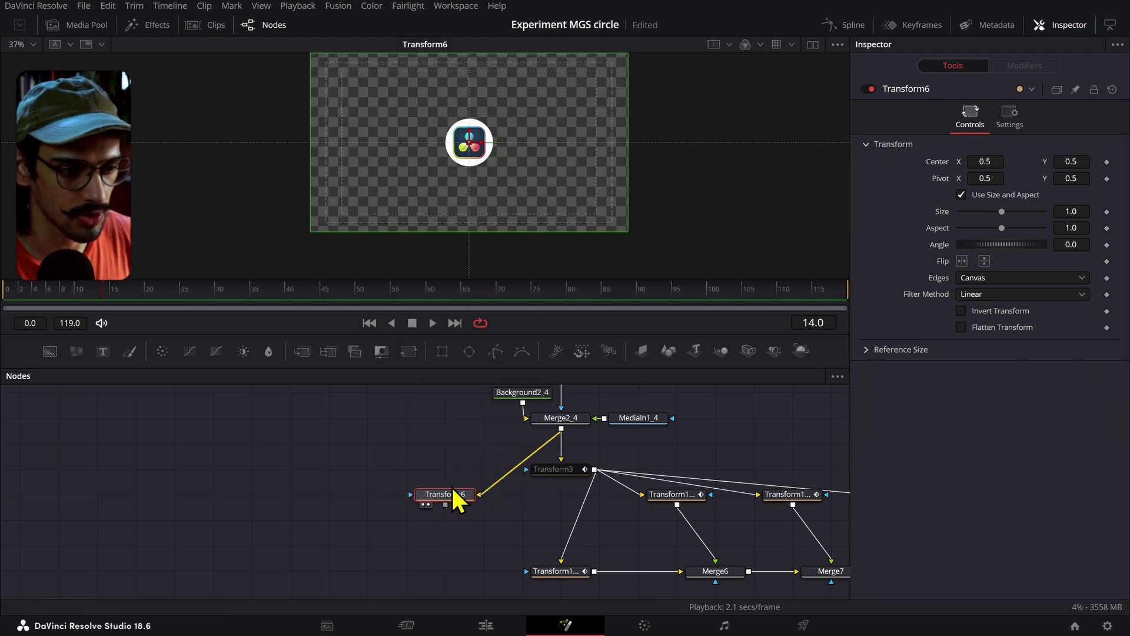
# Step: Apply a Path modifier to Transform6's Center and show the modifier's controls
pyautogui.rightClick(949, 164)
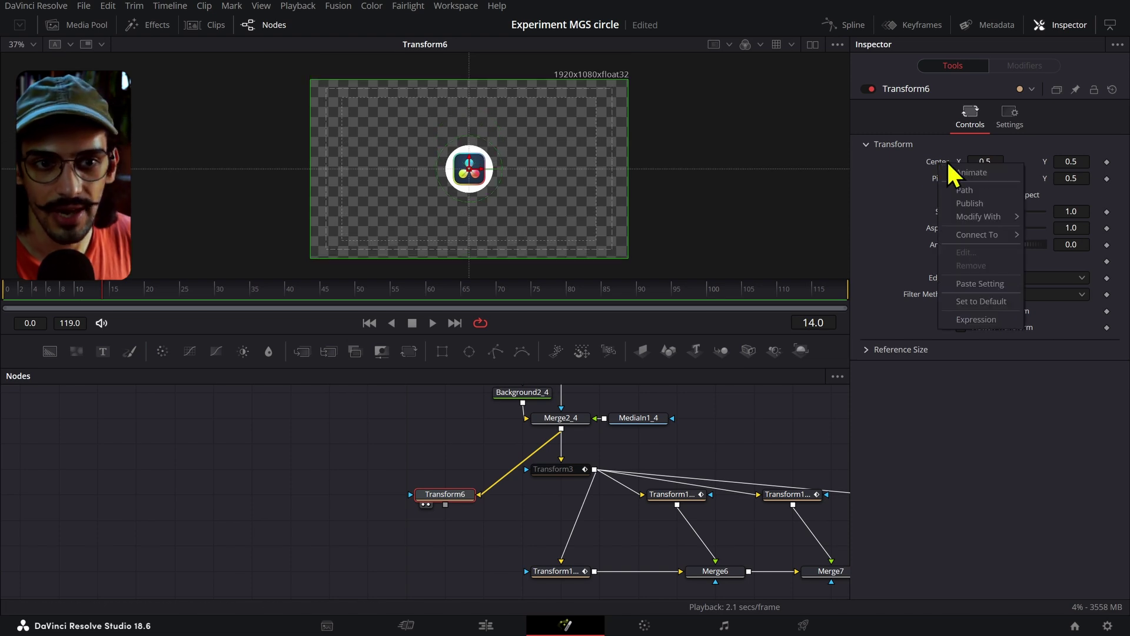
pyautogui.click(970, 194)
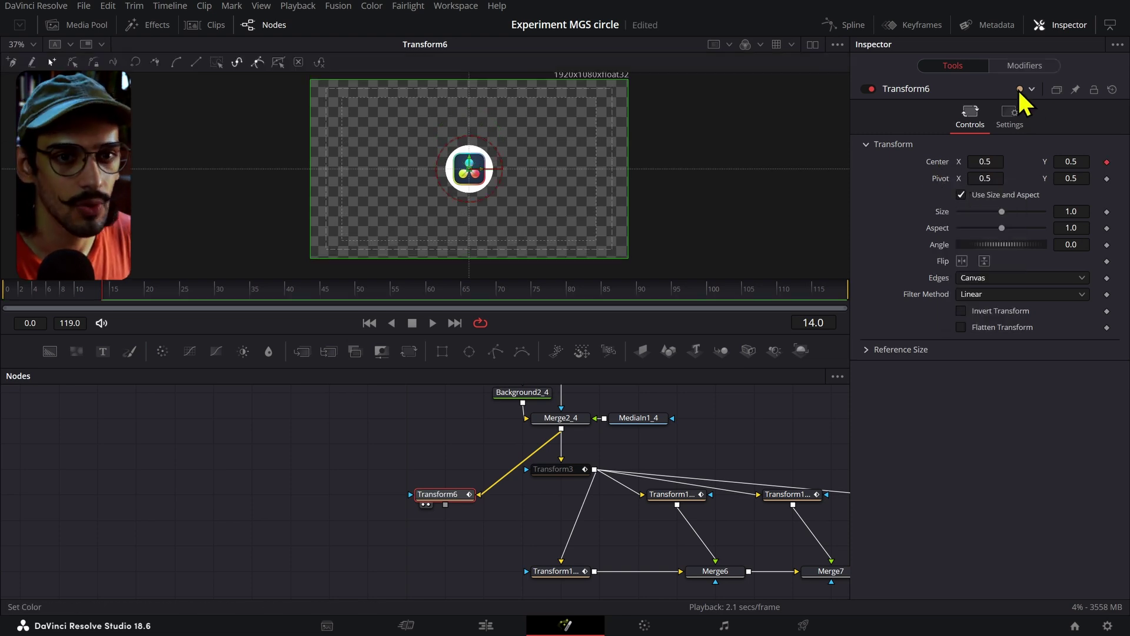
pyautogui.click(1024, 66)
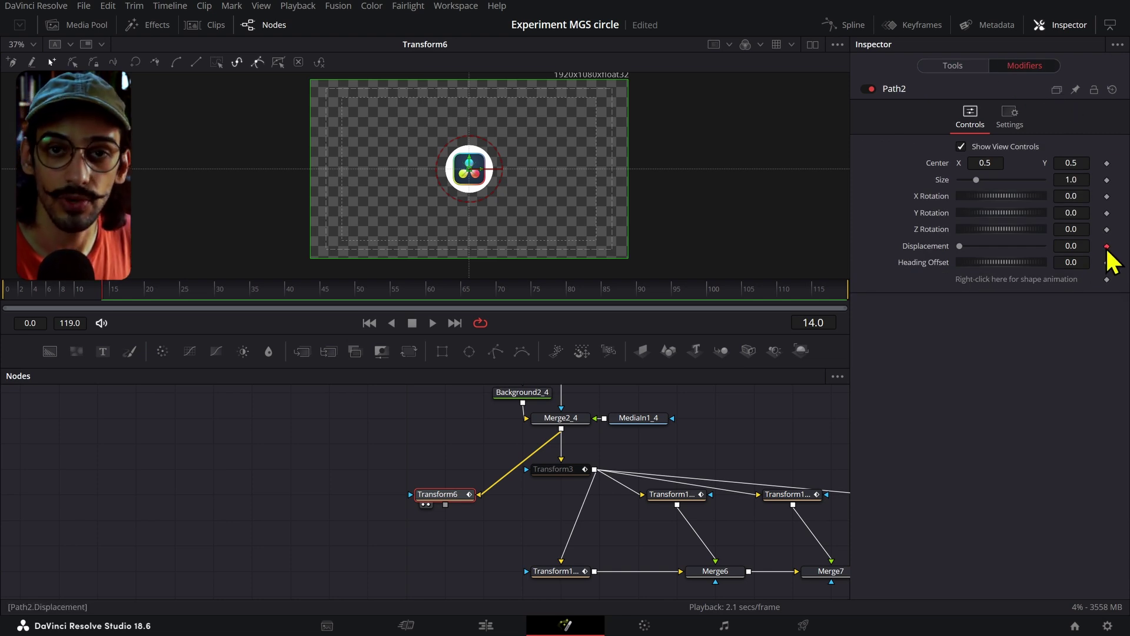
# Step: Create a circle shape on the Path2 polyline with width and height 0.25 and CW Orientation enabled
pyautogui.rightClick(412, 147)
pyautogui.moveTo(465, 371)
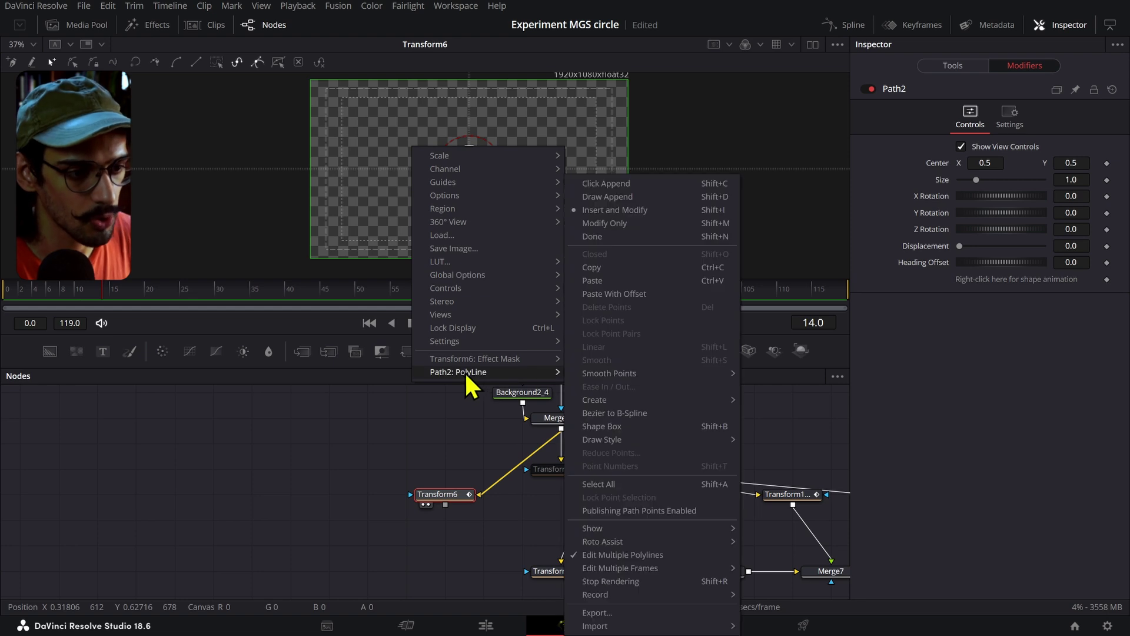
pyautogui.moveTo(601, 400)
pyautogui.click(772, 401)
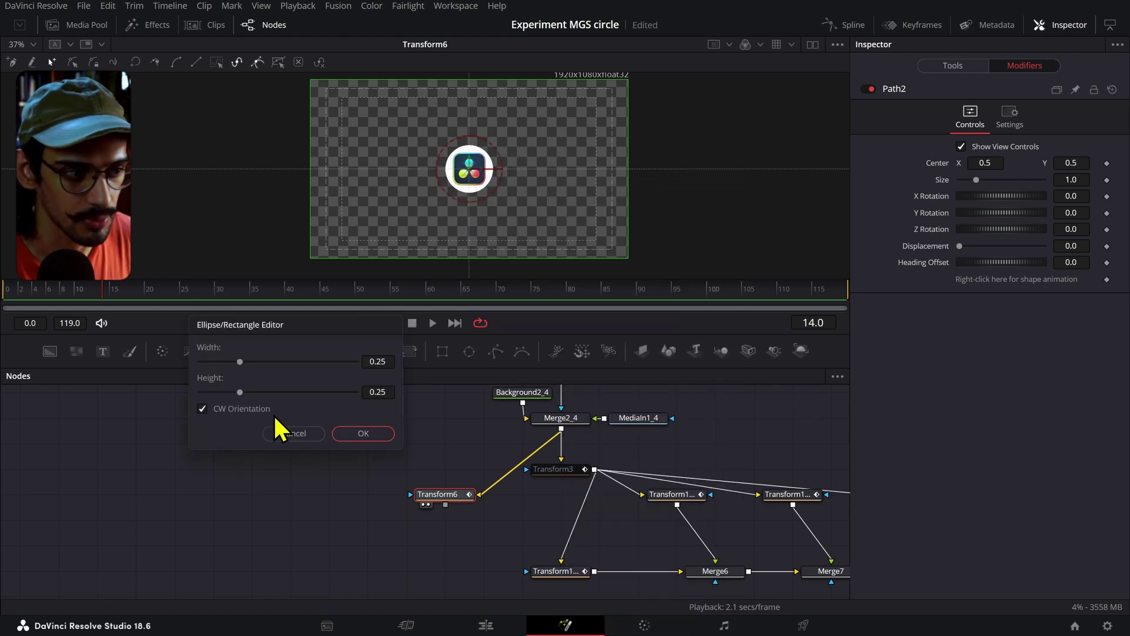
pyautogui.click(382, 439)
# Step: Select all points of the circular path and move it to the center of the frame
pyautogui.moveTo(474, 94); pyautogui.dragTo(338, 223)
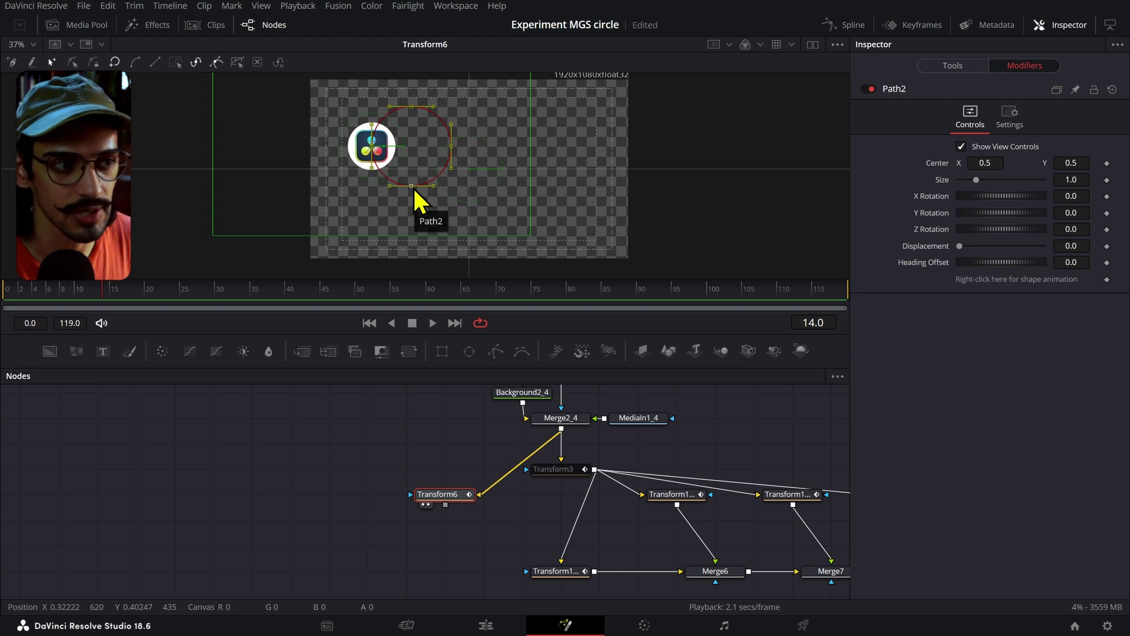
pyautogui.moveTo(414, 190); pyautogui.dragTo(474, 211)
pyautogui.scroll(8, 472, 210)
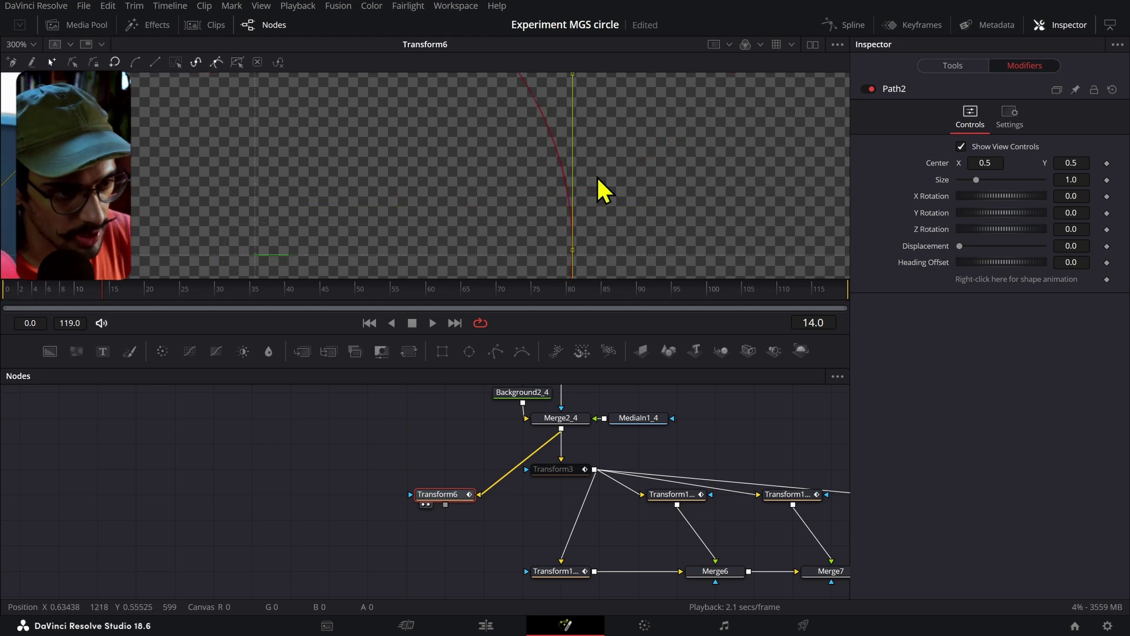
pyautogui.scroll(-4, 599, 190)
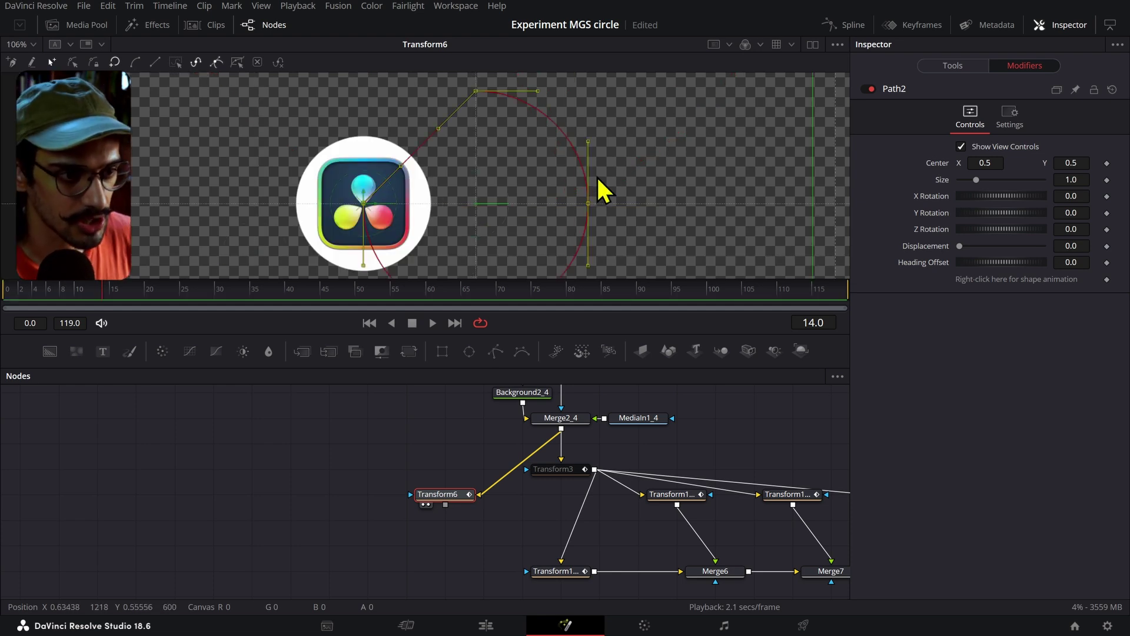
# Step: Adjust the curve handles on the path's left and top points so the flattened quarter becomes a smooth arc
pyautogui.click(432, 195)
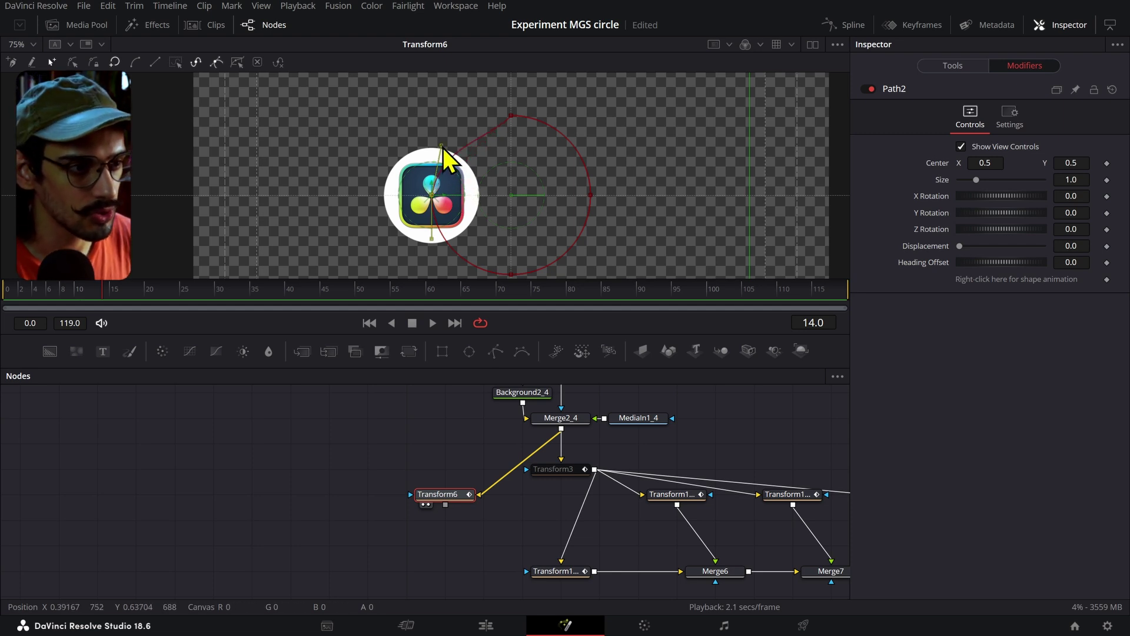
pyautogui.moveTo(443, 147); pyautogui.dragTo(436, 146)
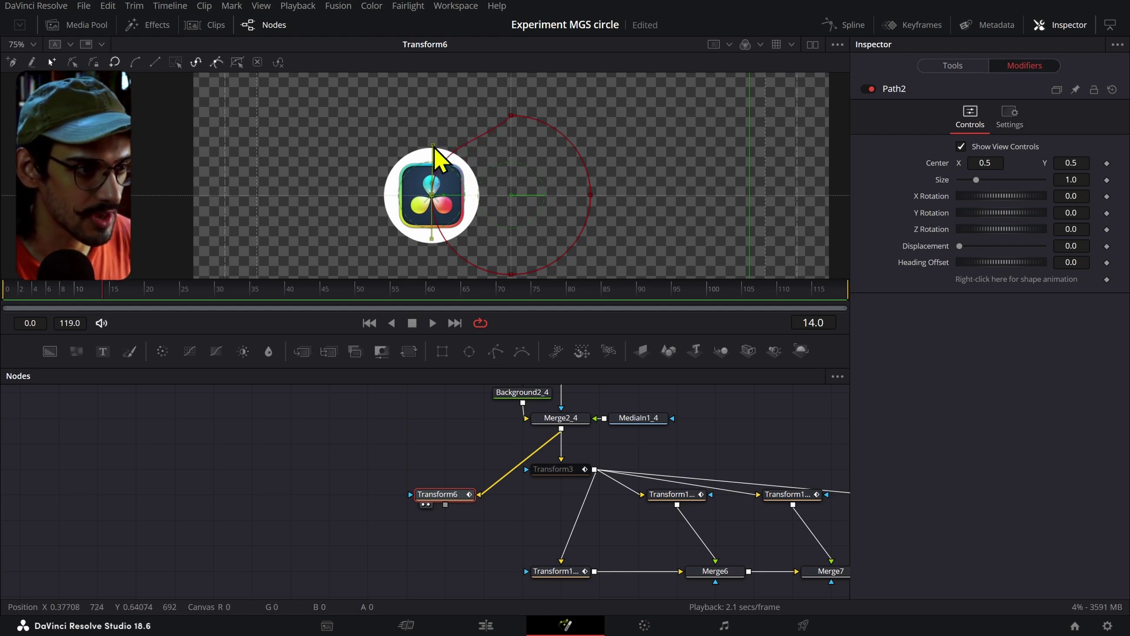
pyautogui.moveTo(504, 147); pyautogui.dragTo(537, 90)
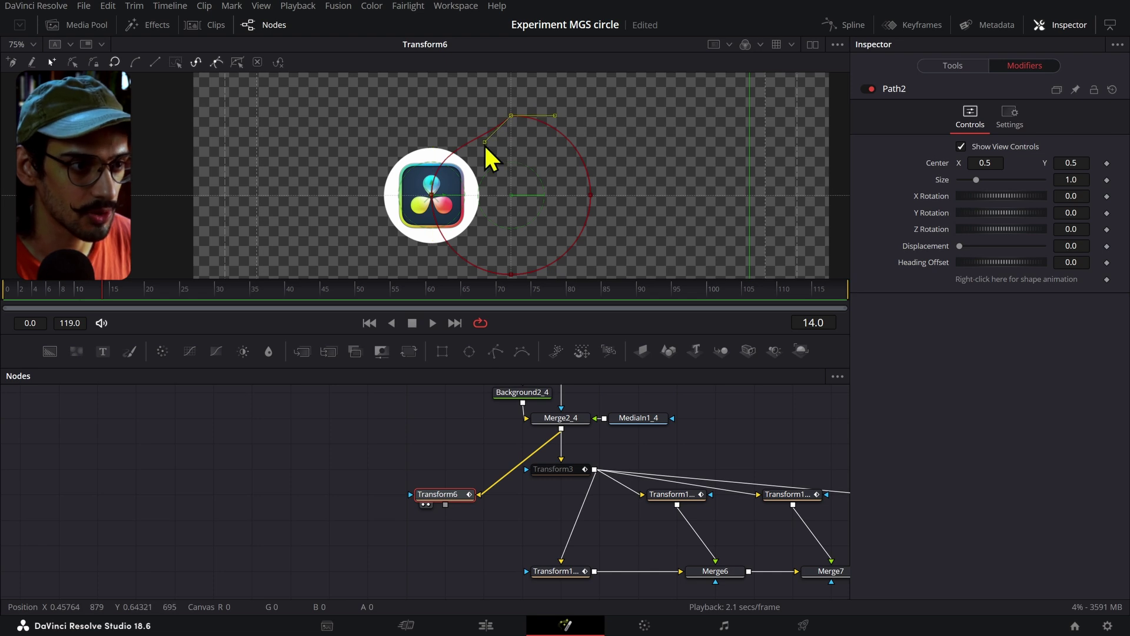
pyautogui.moveTo(485, 143); pyautogui.dragTo(459, 117)
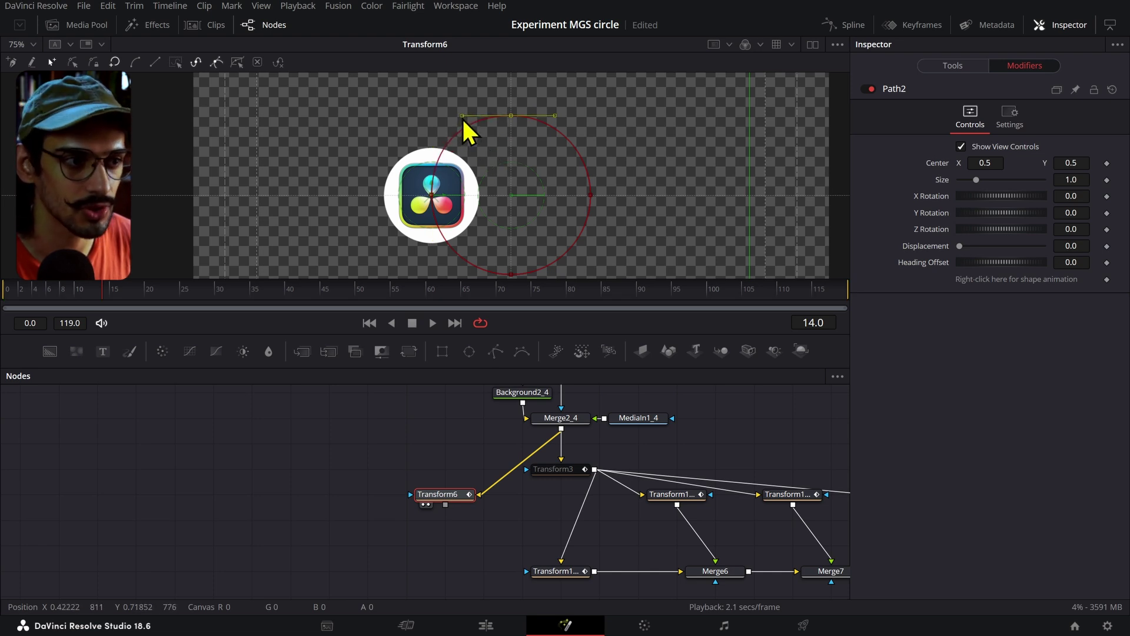
# Step: Set the Center X of the Path2 modifier to 0.661
pyautogui.click(984, 162)
pyautogui.write('0.45')
pyautogui.press('Return')
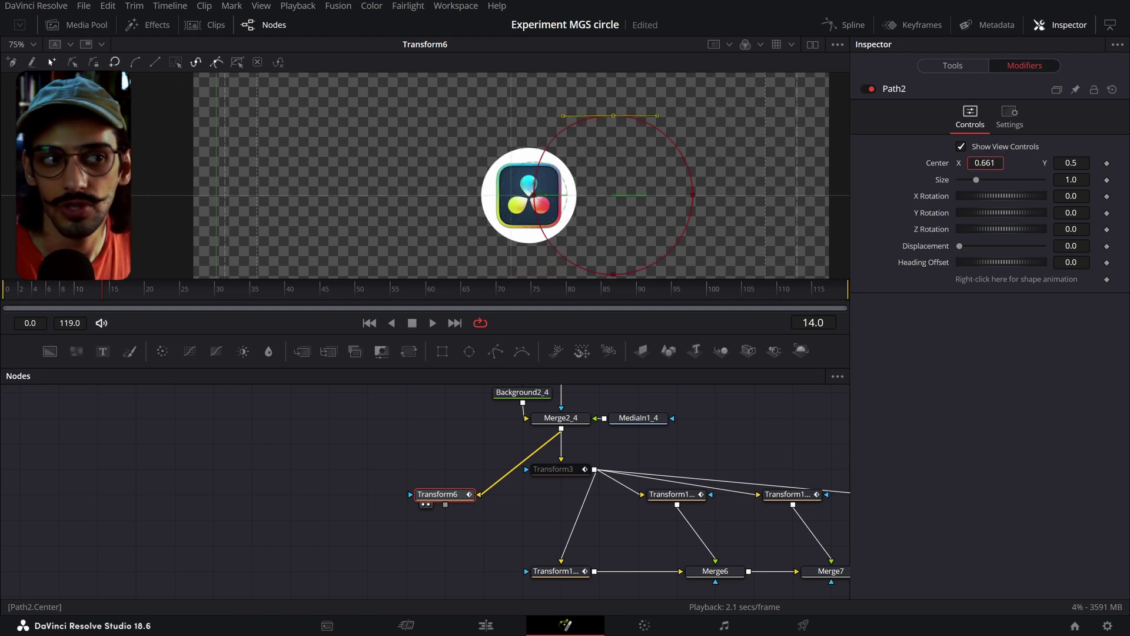
# Step: Reset the Center of the Path2 modifier to its default of 0.5, 0.5
pyautogui.moveTo(985, 162); pyautogui.dragTo(1068, 162)
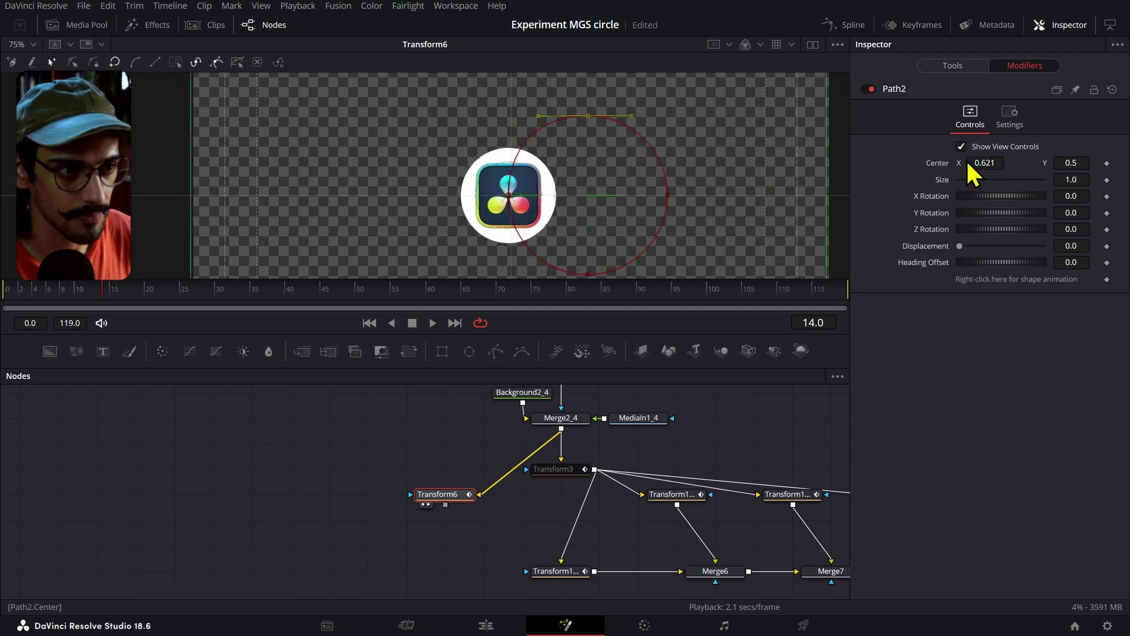
pyautogui.scroll(-2, 709, 202)
pyautogui.doubleClick(928, 161)
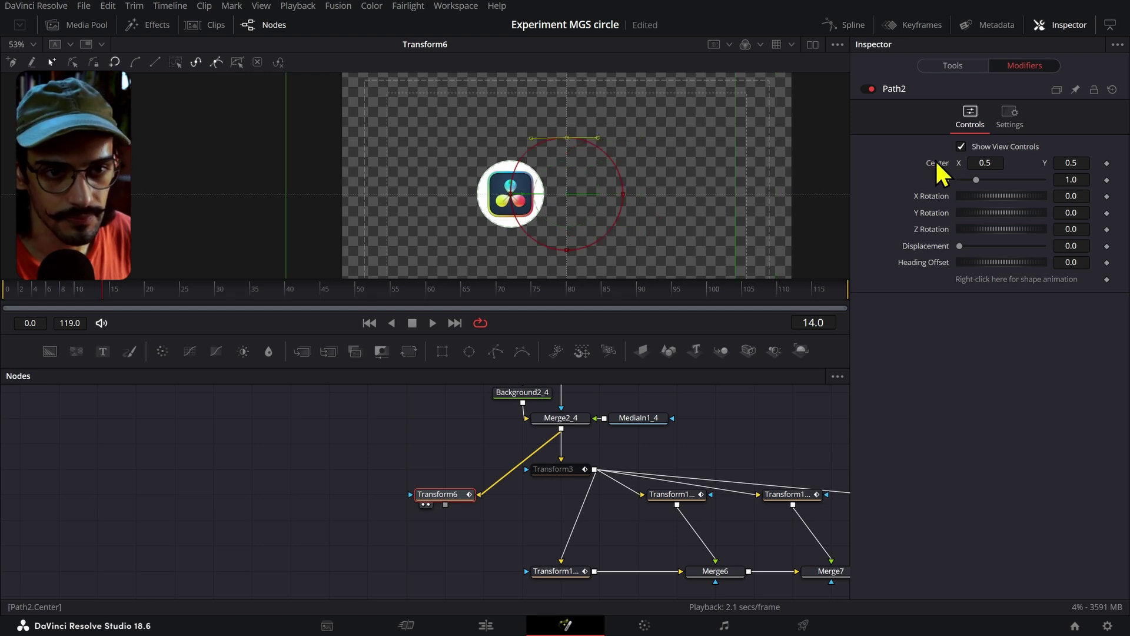
# Step: Set the Path2 modifier's Displacement to 0.404 and its Size to 1.809
pyautogui.moveTo(1056, 244); pyautogui.dragTo(1087, 245)
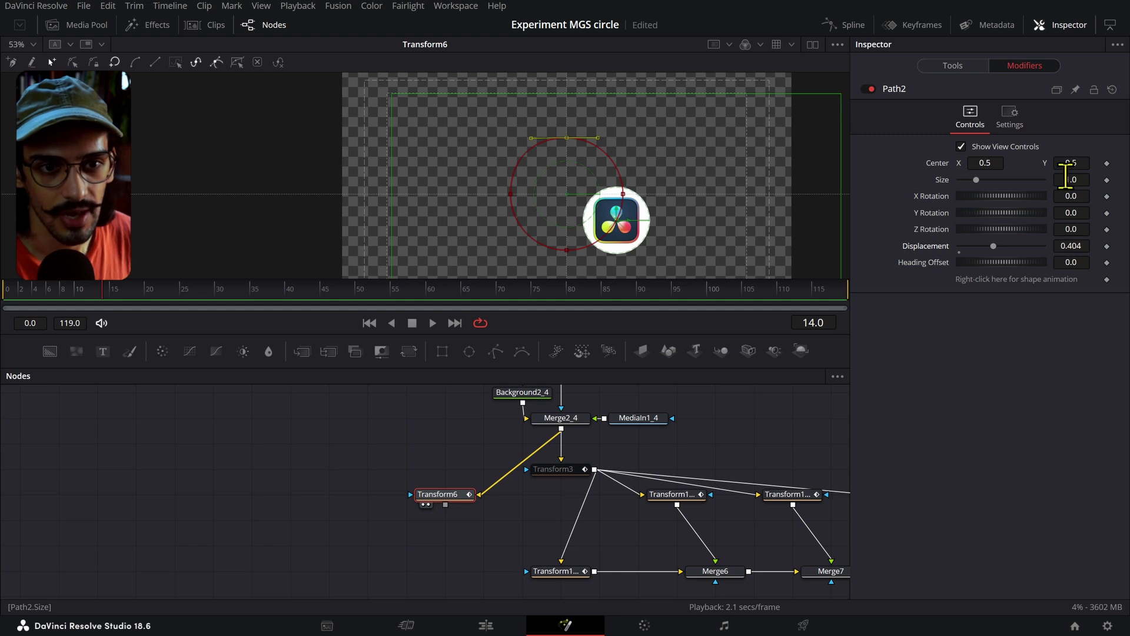
pyautogui.moveTo(1065, 182); pyautogui.dragTo(1113, 182)
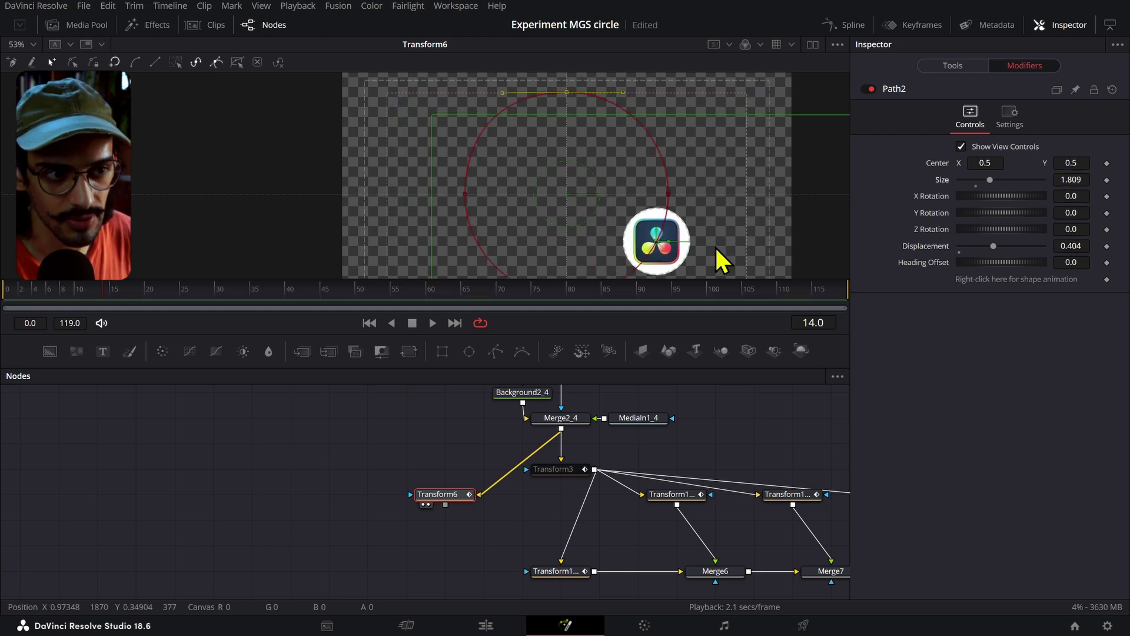
pyautogui.scroll(-3, 598, 247)
pyautogui.scroll(-3, 638, 207)
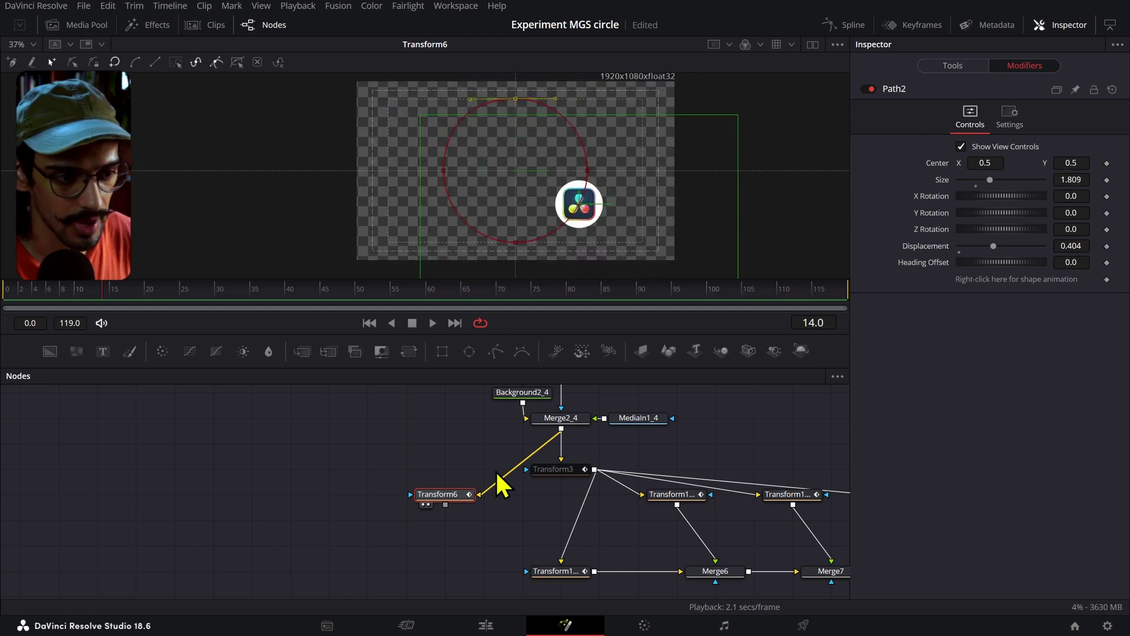
# Step: Insert a Transform node after Merge2_4 and set its Size to 0.882
pyautogui.moveTo(552, 444); pyautogui.dragTo(536, 475)
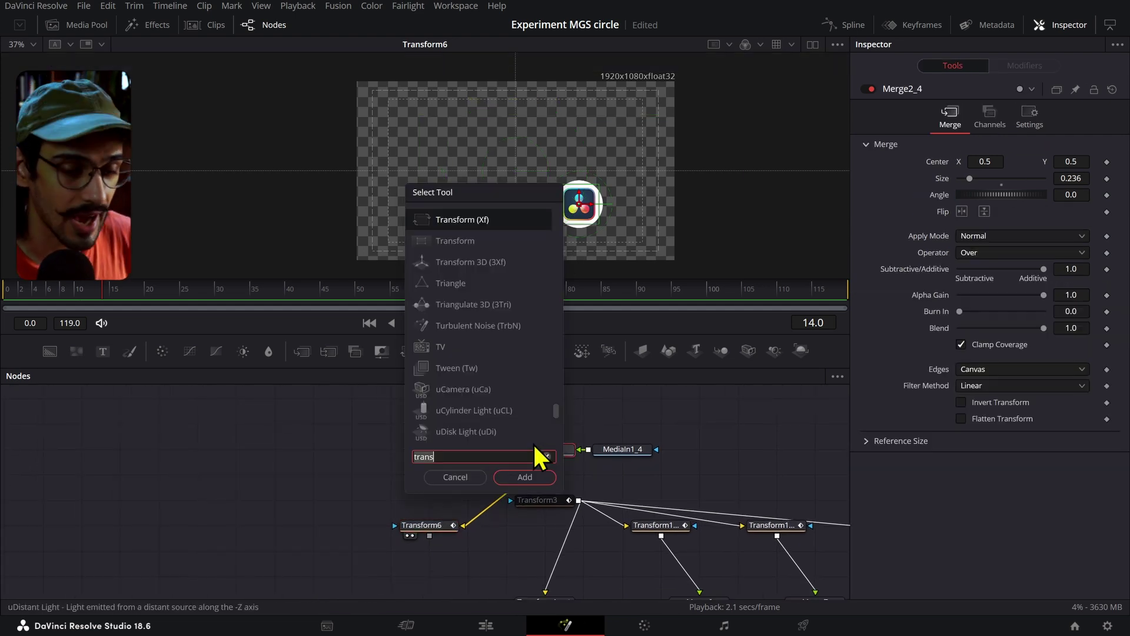
pyautogui.click(537, 450)
pyautogui.hotkey('shift', 'space')
pyautogui.write('trans')
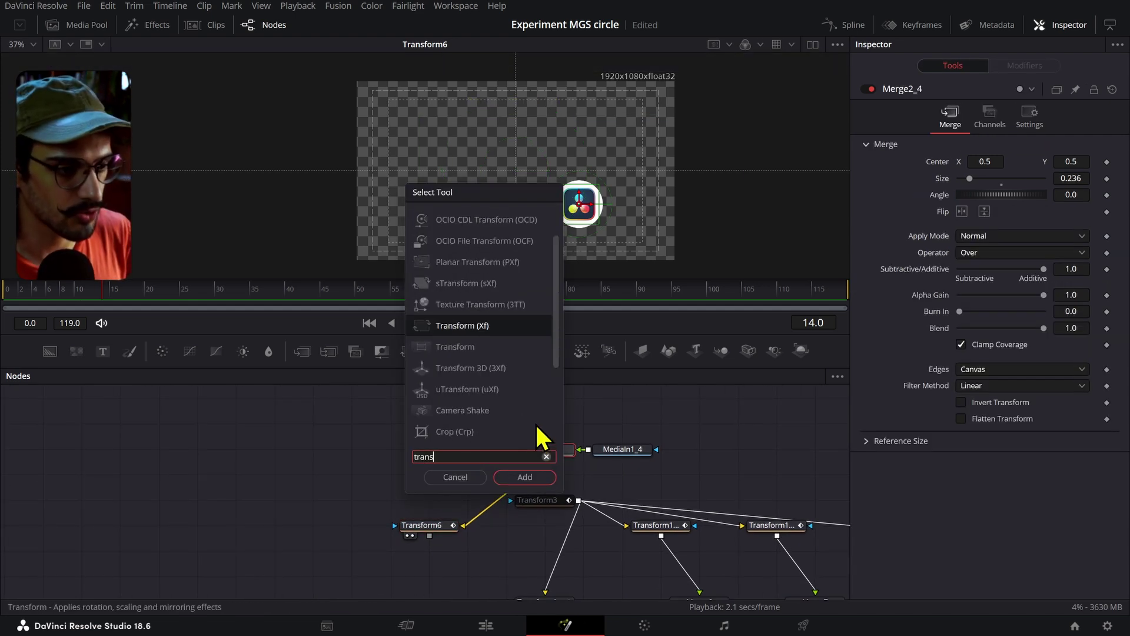
pyautogui.press('Return')
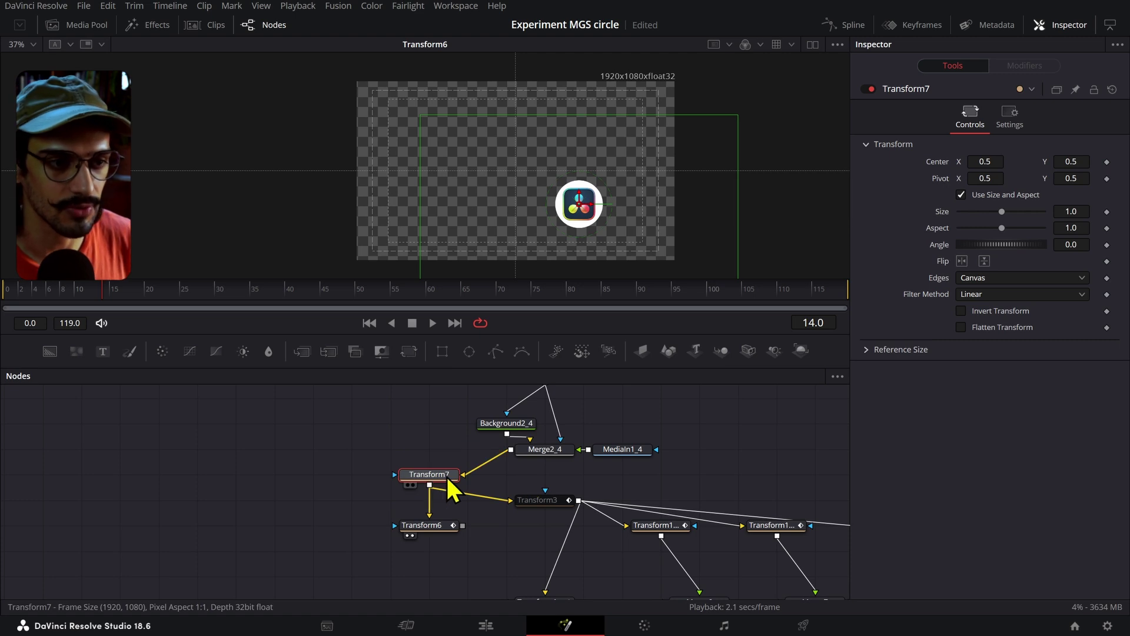
pyautogui.moveTo(1063, 211); pyautogui.dragTo(1040, 211)
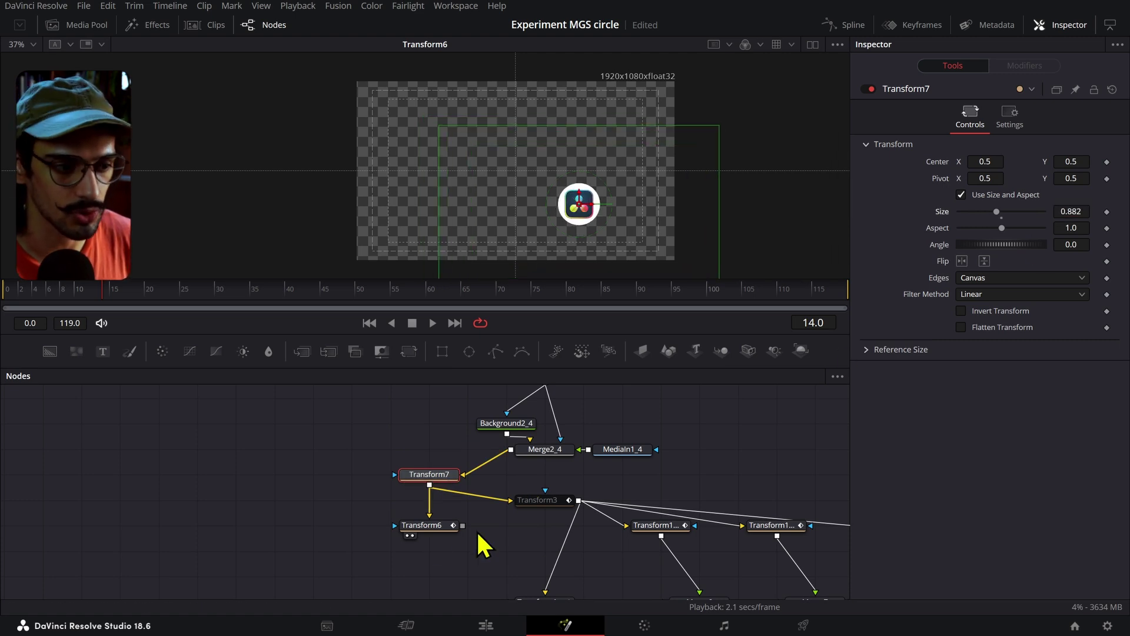
# Step: Modify the Displacement of Transform6's Path2 modifier with Anim Curves
pyautogui.click(425, 525)
pyautogui.click(1021, 66)
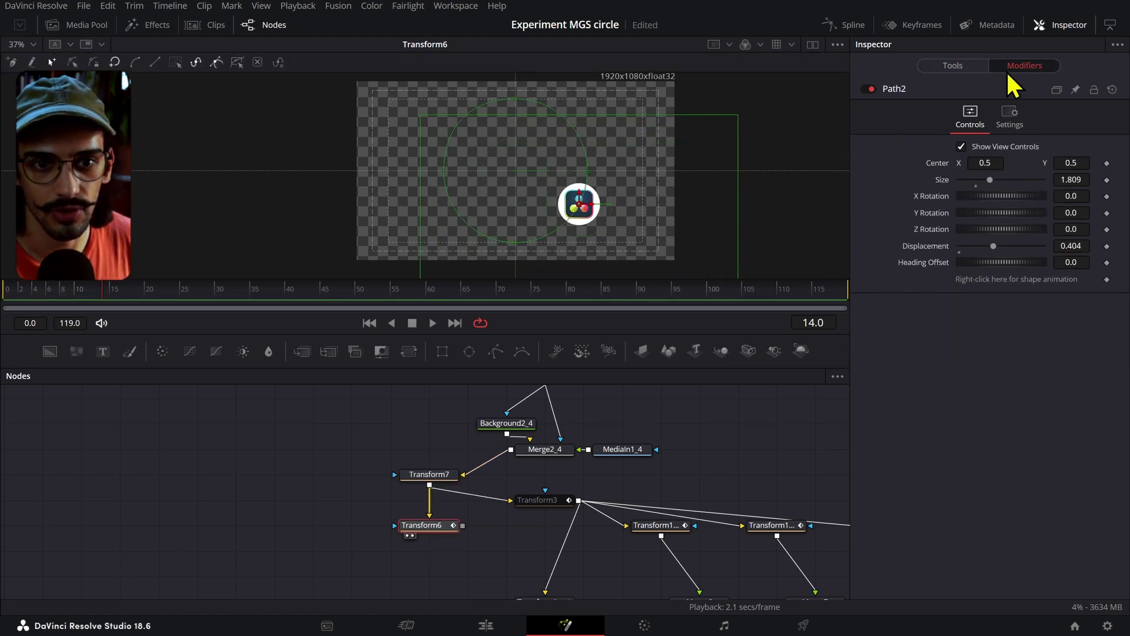
pyautogui.rightClick(934, 250)
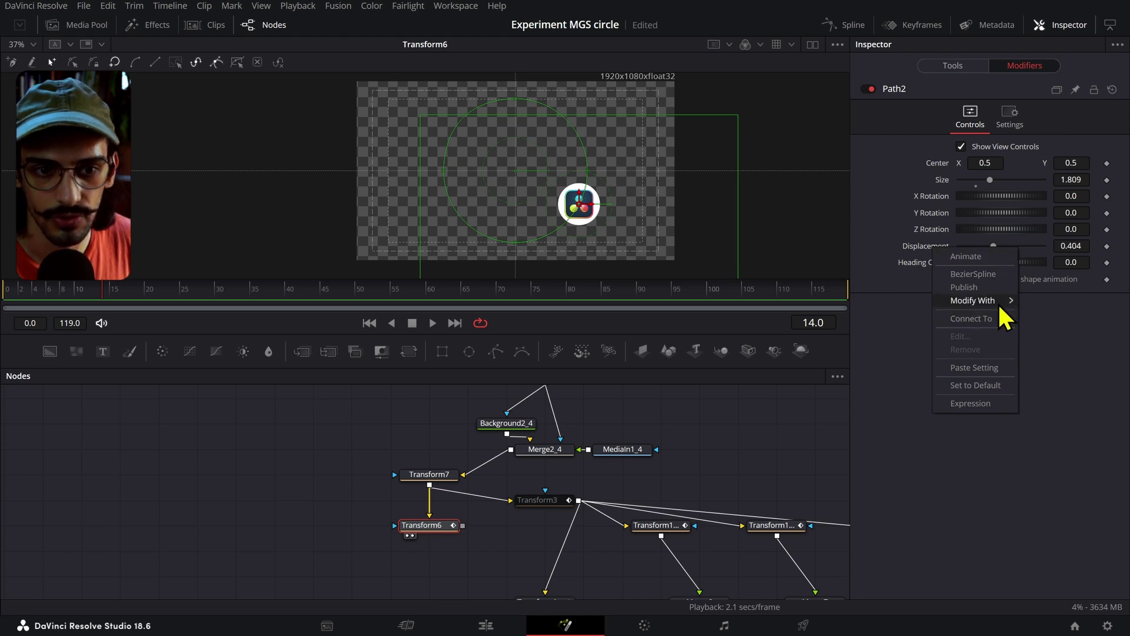
pyautogui.moveTo(998, 303)
pyautogui.click(901, 304)
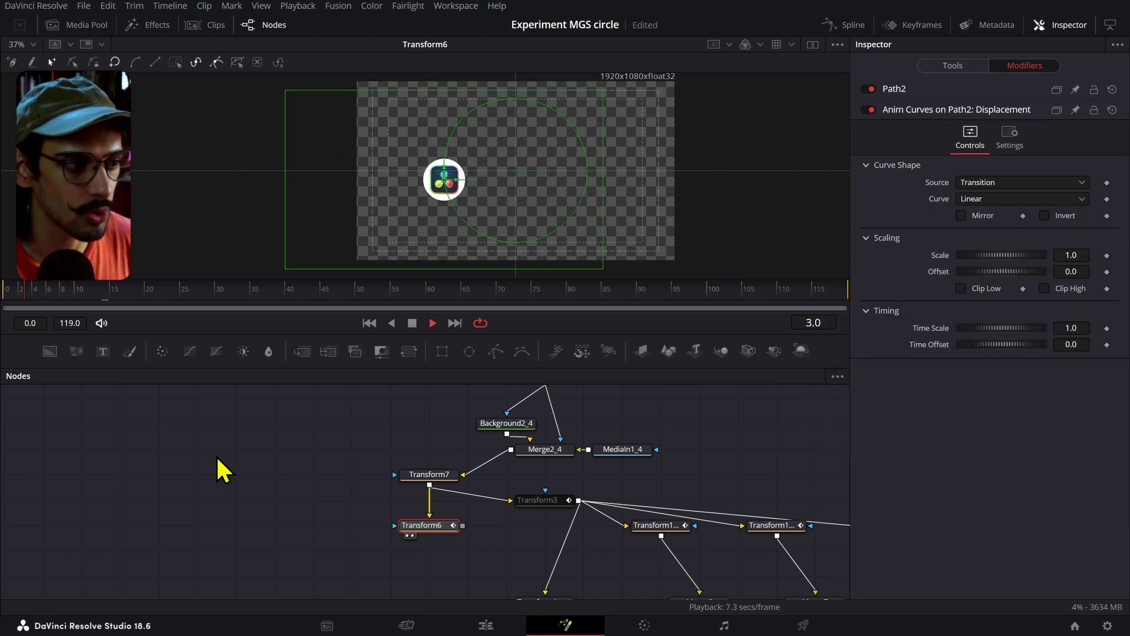
# Step: Delete the Transform6 and Transform7 nodes from the node graph
pyautogui.click(965, 66)
pyautogui.moveTo(489, 502); pyautogui.dragTo(323, 434)
pyautogui.moveTo(175, 401); pyautogui.dragTo(307, 522)
pyautogui.press('Delete')
# Step: Show the output of the Transform1_4 node below Transform3 in the viewer
pyautogui.moveTo(439, 500); pyautogui.dragTo(309, 452)
pyautogui.click(261, 520)
pyautogui.press('2')
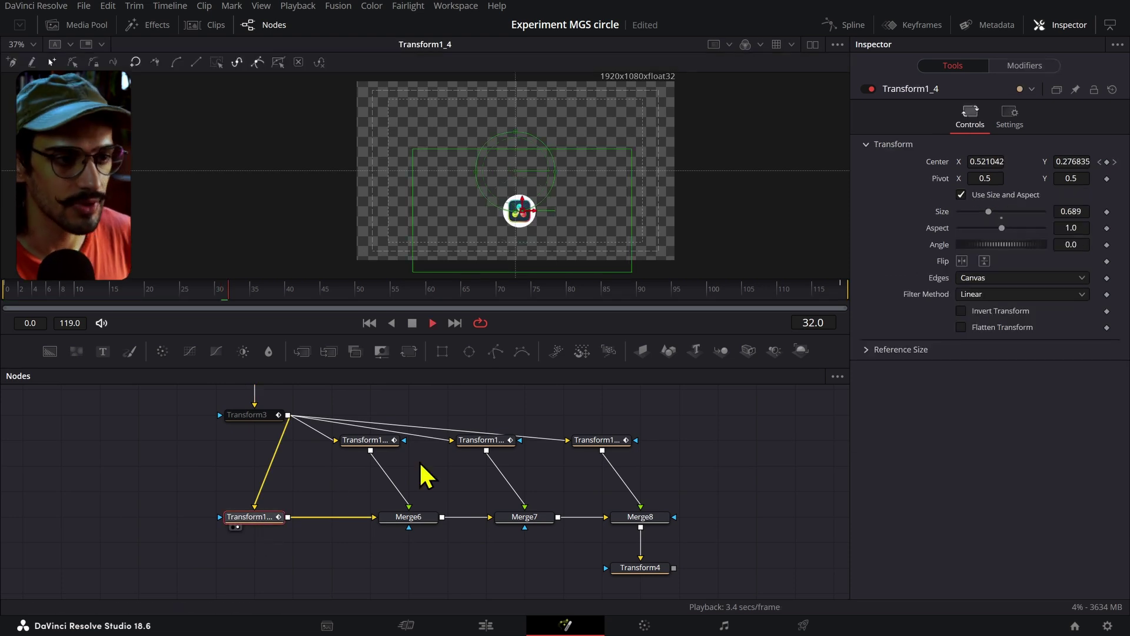
# Step: Try a Z Rotation of 122.7 on the Path1_1 modifier of Transform1_4_1
pyautogui.click(375, 445)
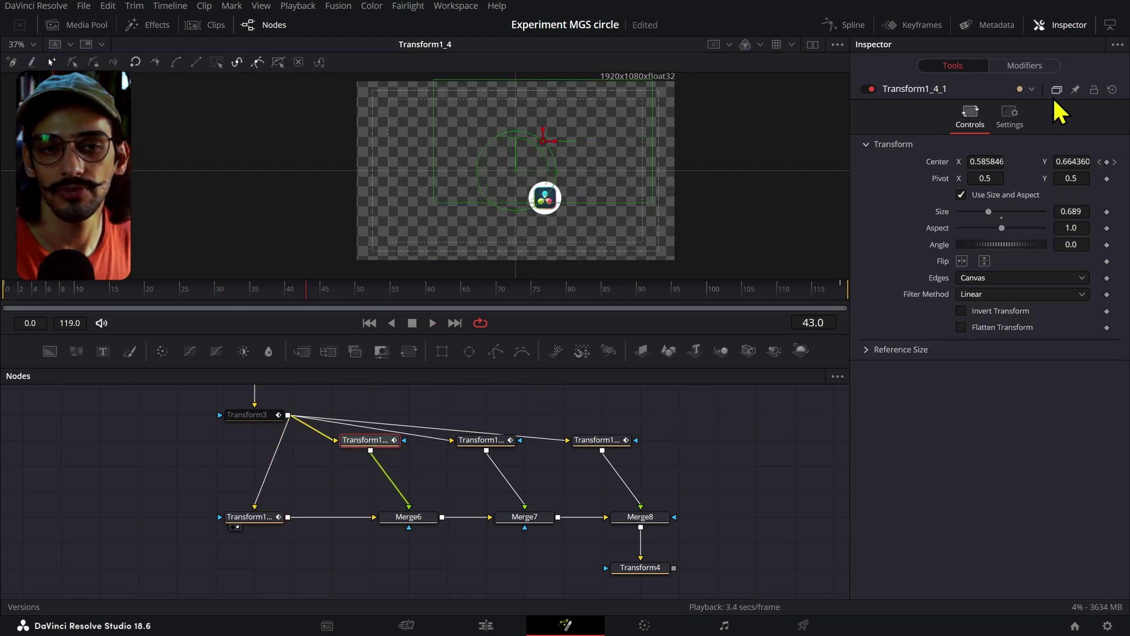
pyautogui.click(1024, 66)
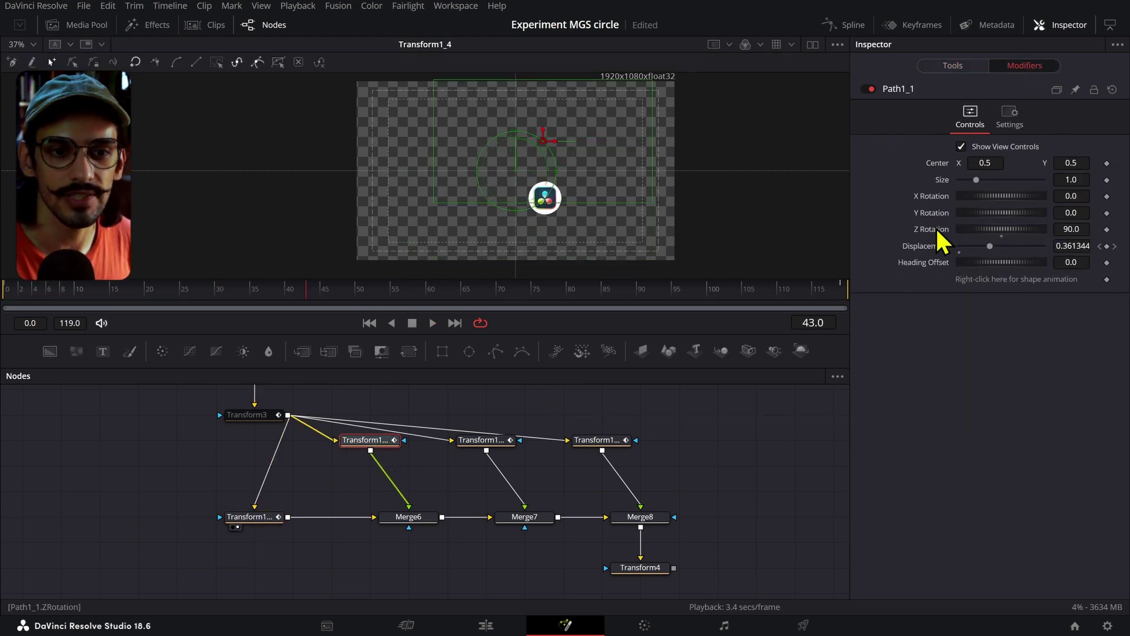
pyautogui.moveTo(1001, 229); pyautogui.dragTo(1045, 228)
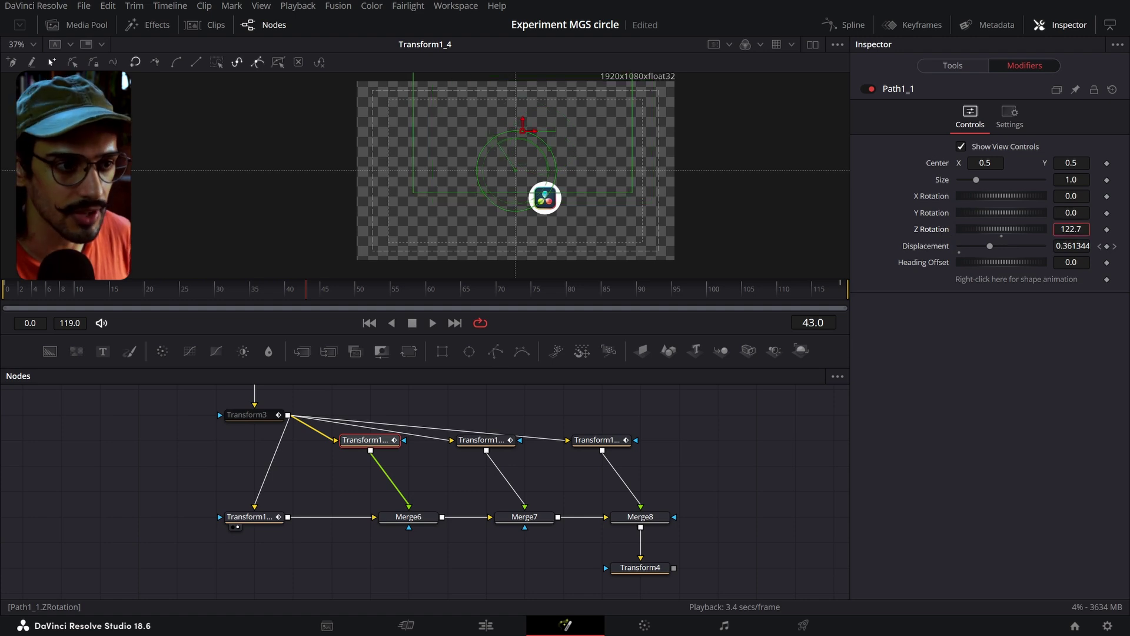
# Step: Show Transform4's combined output in the viewer and test how the Z Rotation of the Path1_1 modifier positions its logo
pyautogui.click(640, 567)
pyautogui.press('1')
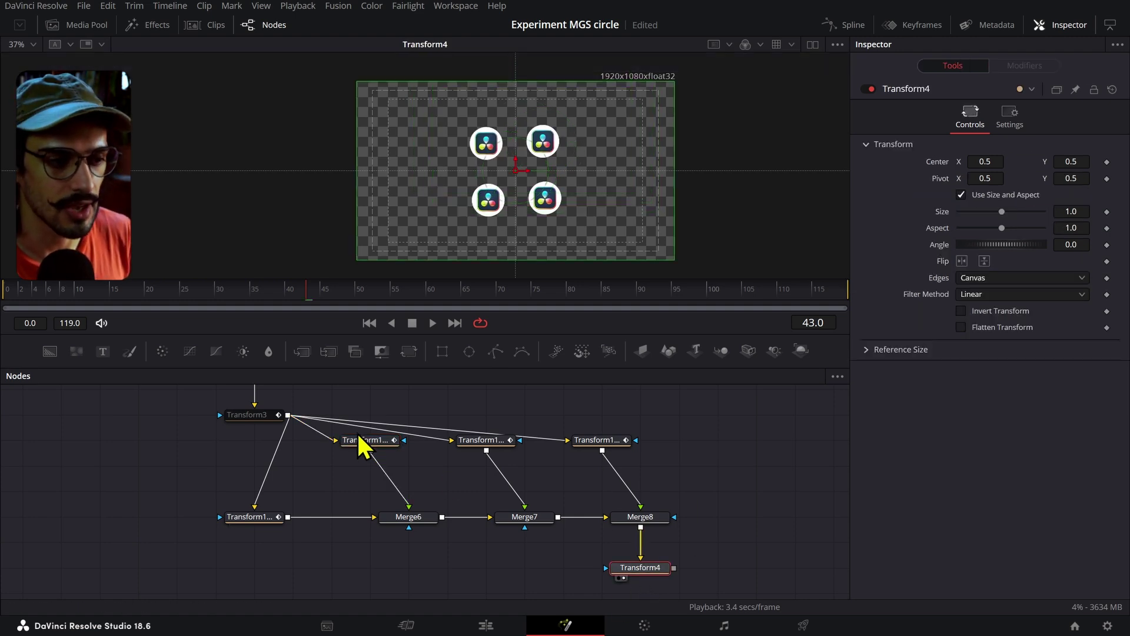
pyautogui.click(360, 442)
pyautogui.click(1037, 65)
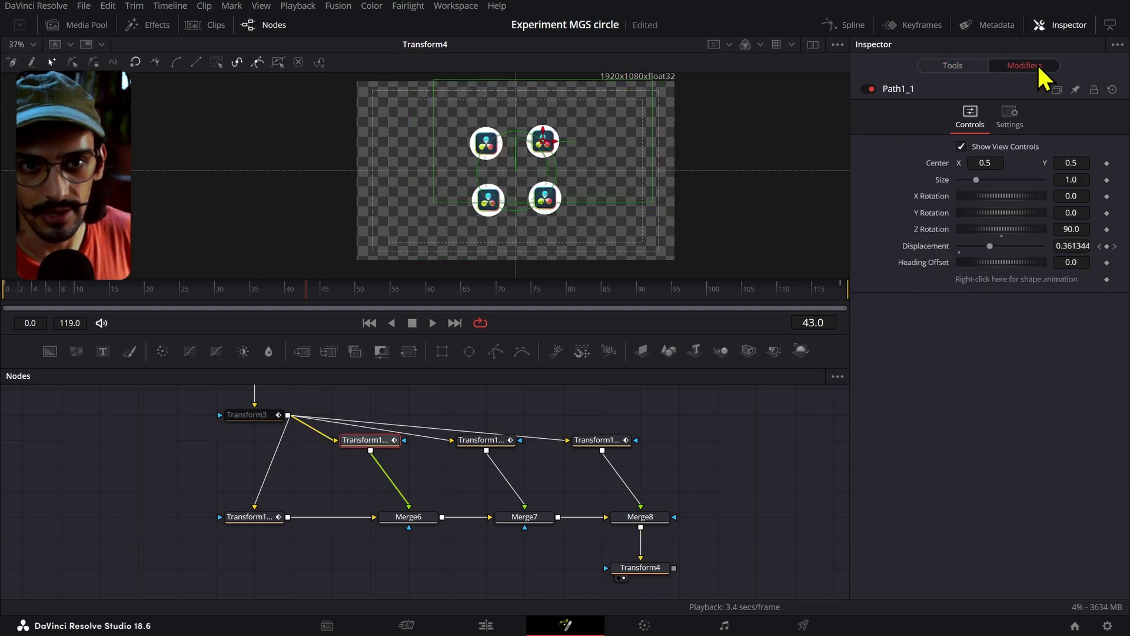
pyautogui.moveTo(1064, 229)
pyautogui.mouseDown()
pyautogui.moveTo(1112, 229)
pyautogui.moveTo(1023, 229)
pyautogui.moveTo(1063, 229)
pyautogui.mouseUp()
pyautogui.click(432, 322)
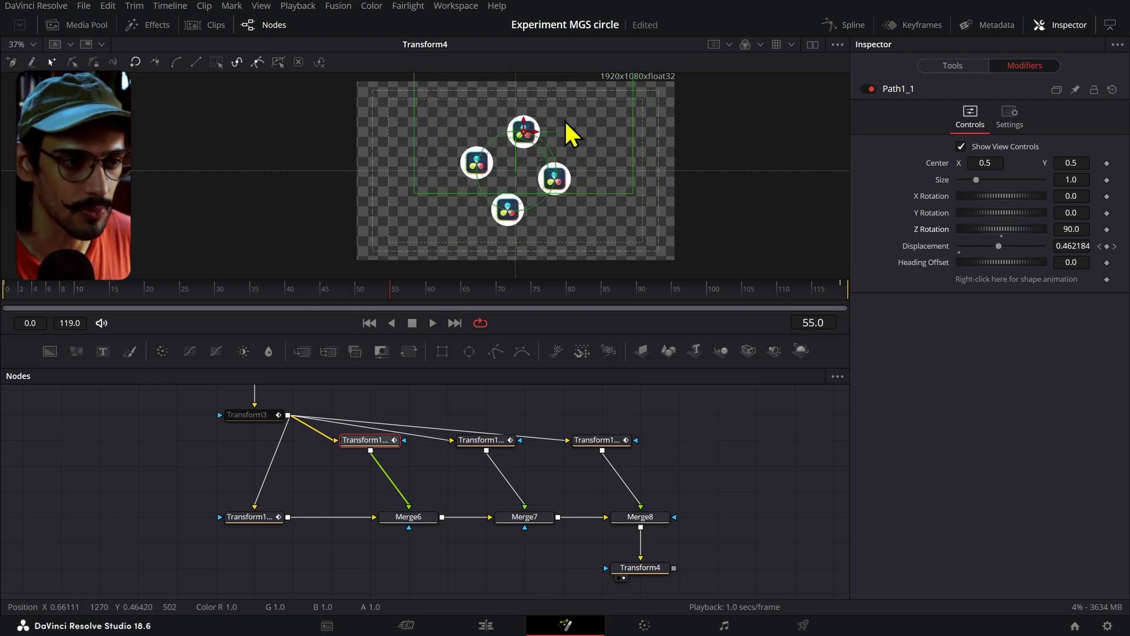
# Step: Compare the path modifiers' Z Rotation across the four Transform nodes that place the logos
pyautogui.click(274, 518)
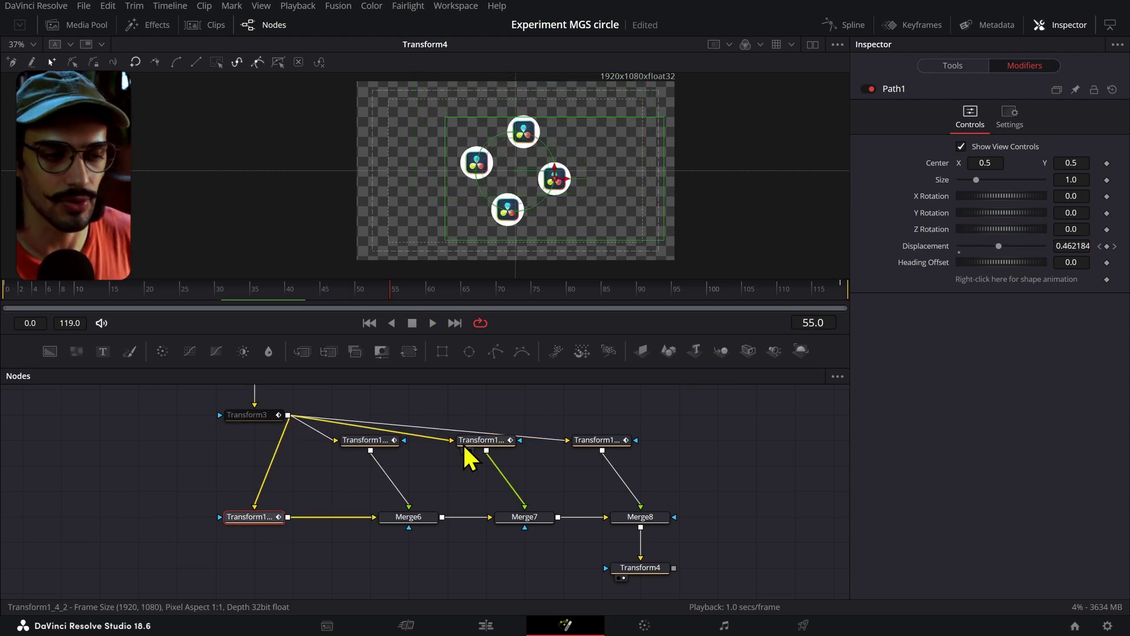
pyautogui.click(387, 438)
pyautogui.click(495, 442)
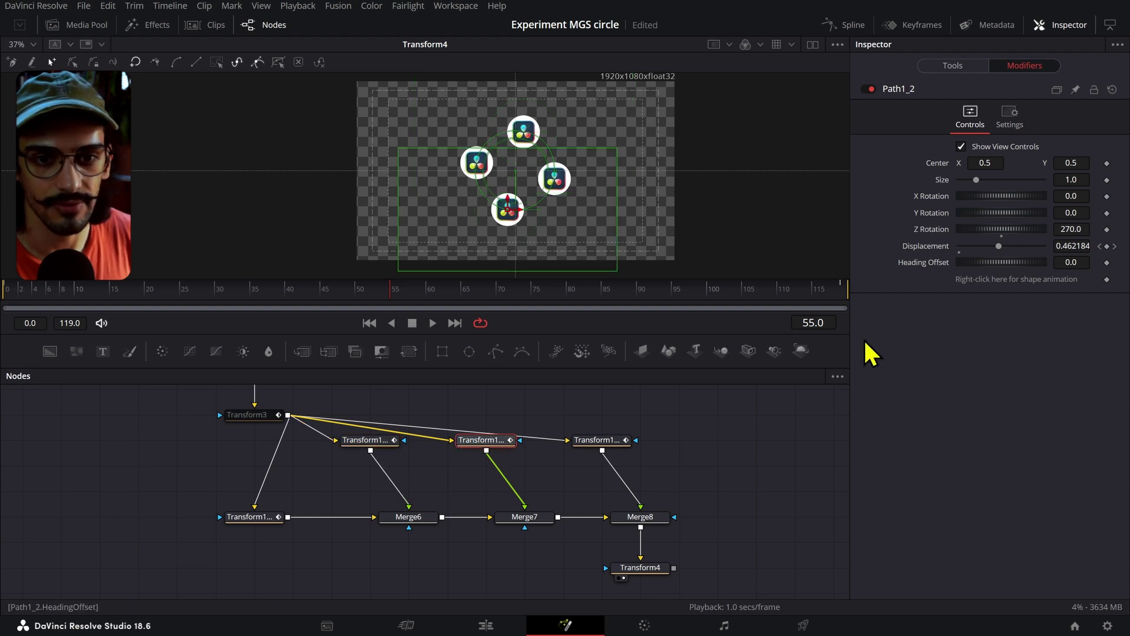
pyautogui.click(610, 446)
pyautogui.click(498, 443)
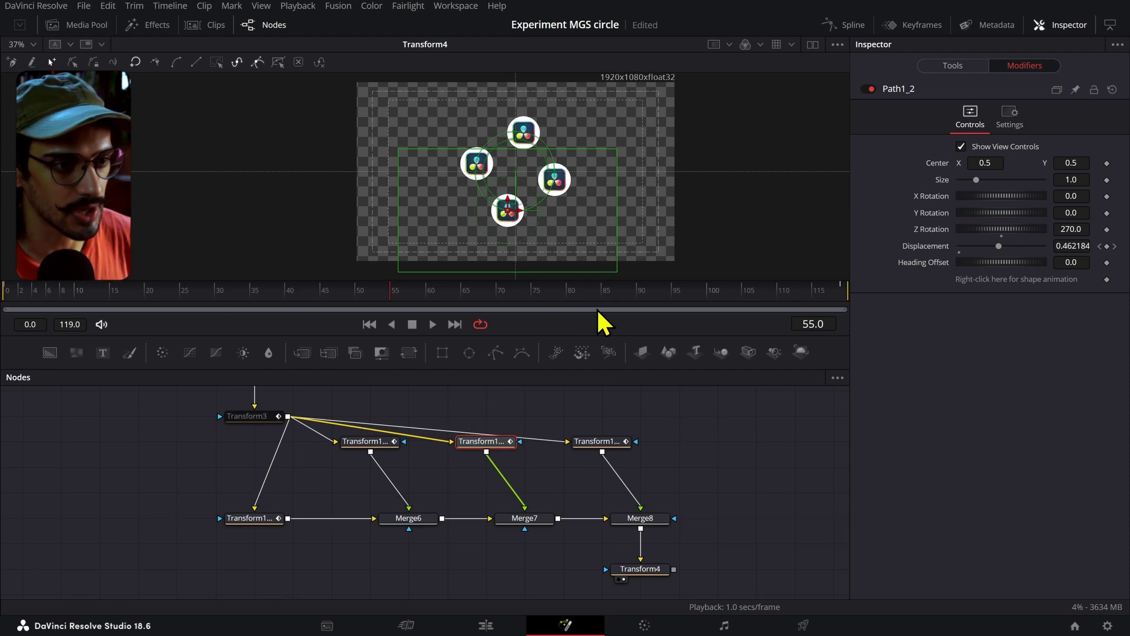
# Step: Play back the animation of the four logos moving around the circle
pyautogui.press('space')
pyautogui.click(770, 462)
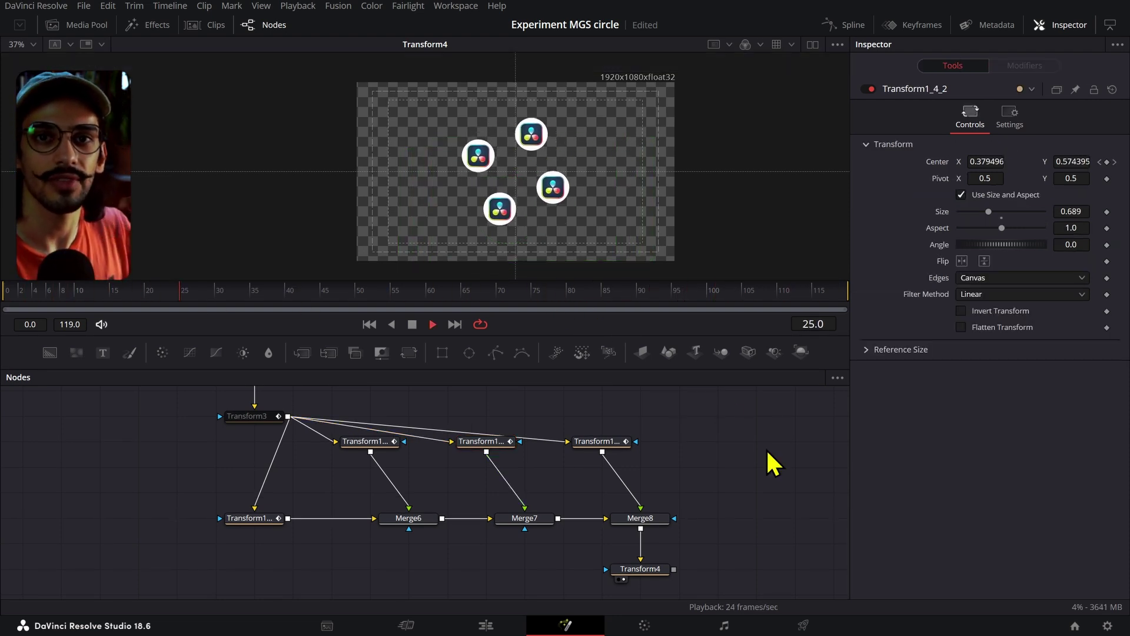
pyautogui.press('space')
# Step: Try to shift the Center X of Transform1_4 off its path during playback, and undo the change
pyautogui.click(379, 445)
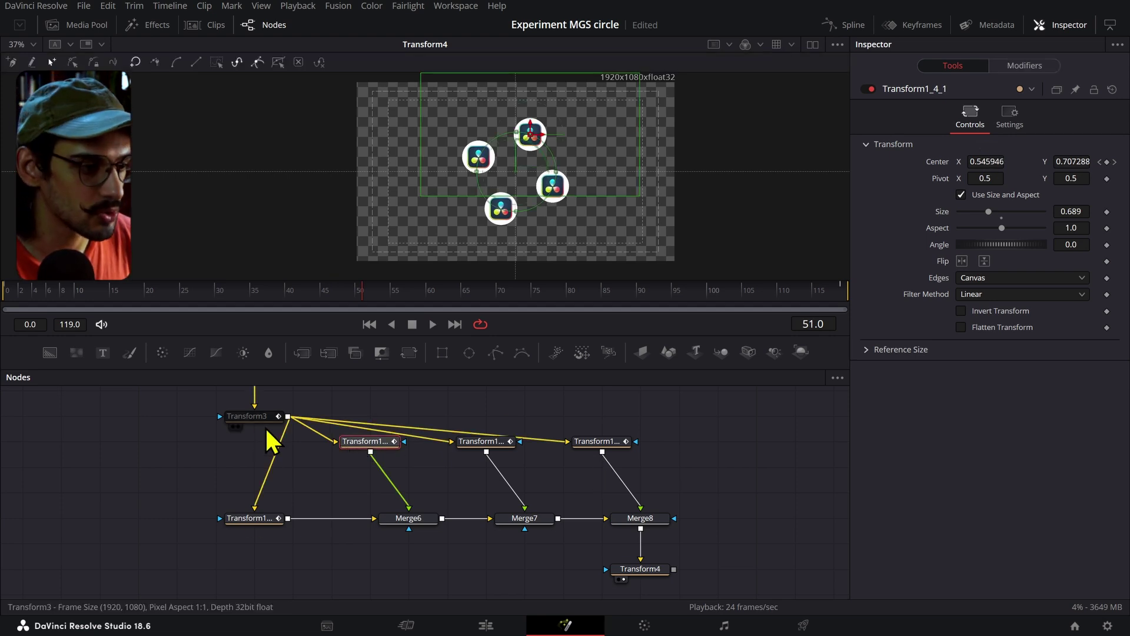
pyautogui.moveTo(282, 463); pyautogui.dragTo(335, 512)
pyautogui.click(322, 568)
pyautogui.moveTo(985, 161); pyautogui.dragTo(811, 171)
pyautogui.press('space')
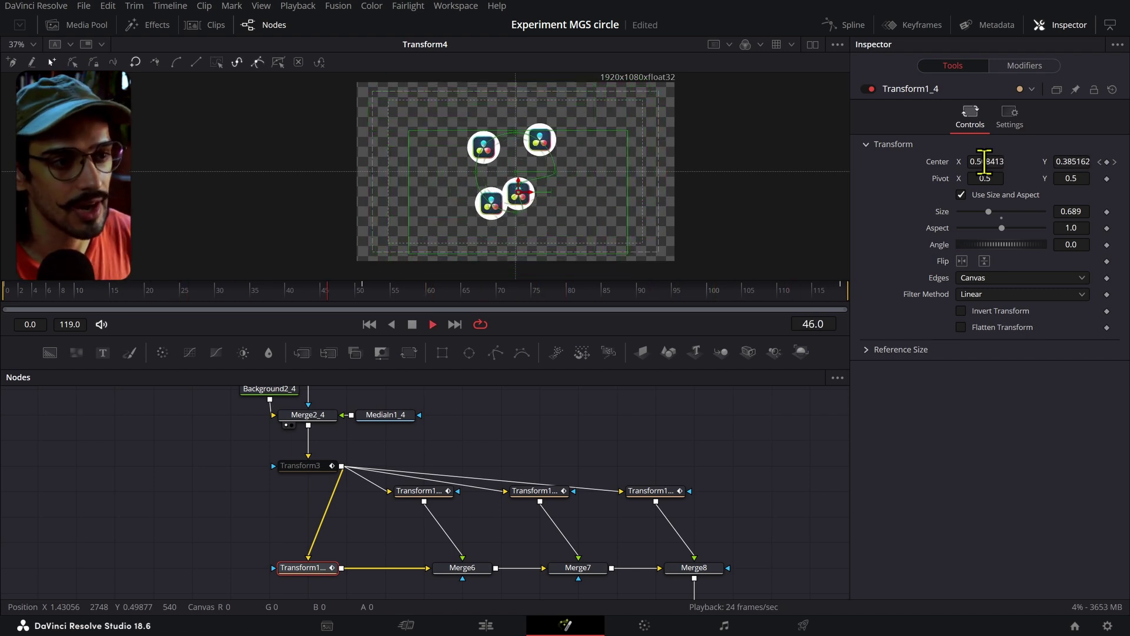
pyautogui.hotkey('ctrl', 'z')
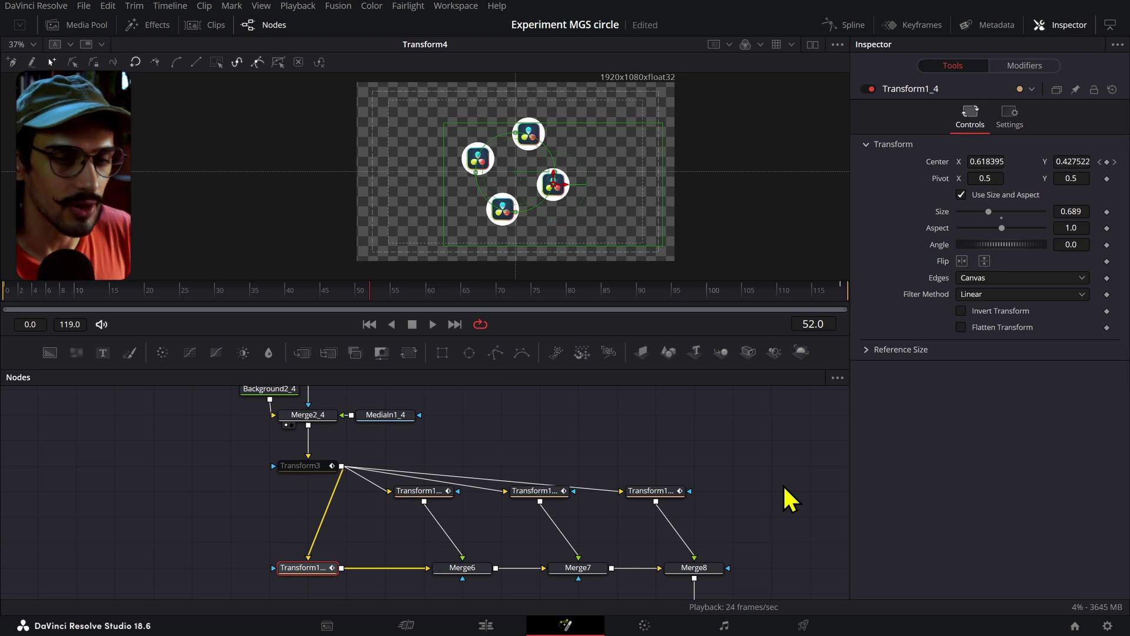
# Step: Locate the node tree containing the Bender node and show its Background3_1 ellipse in the viewer
pyautogui.click(575, 456)
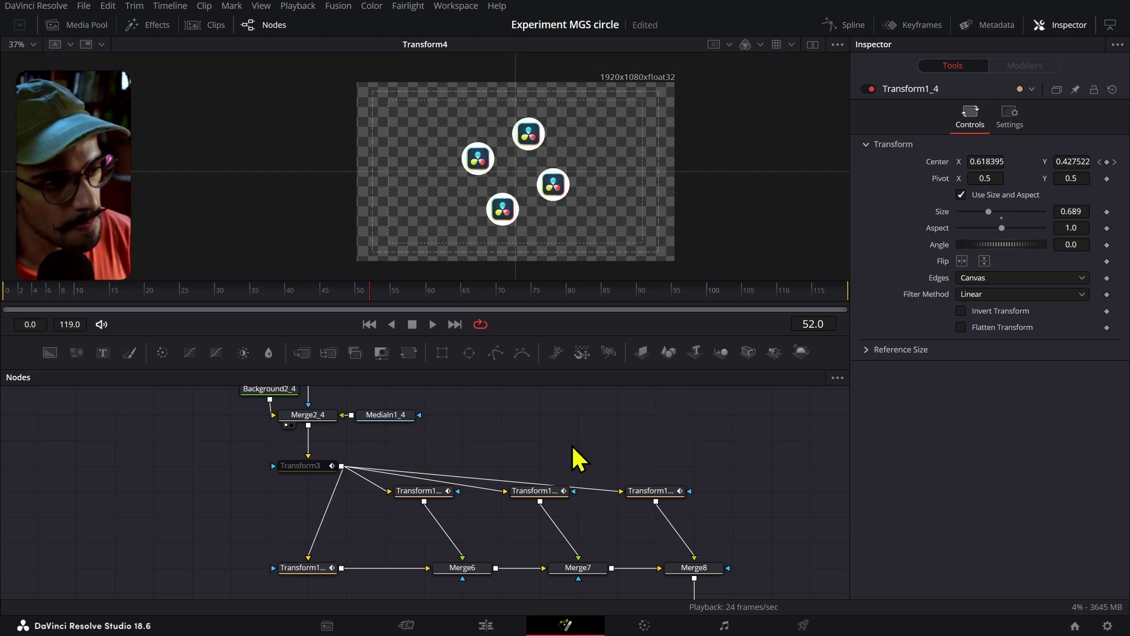
pyautogui.scroll(-3, 572, 448)
pyautogui.moveTo(573, 447); pyautogui.dragTo(141, 437)
pyautogui.scroll(3, 261, 425)
pyautogui.scroll(2, 401, 460)
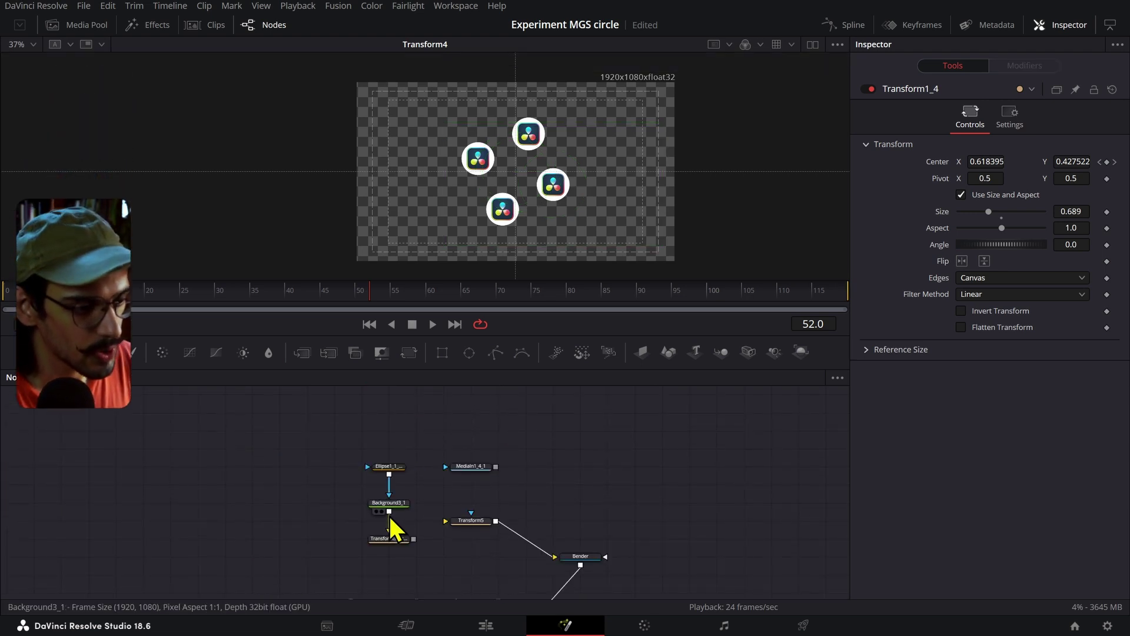
pyautogui.moveTo(390, 516); pyautogui.dragTo(619, 457)
pyautogui.click(479, 472)
pyautogui.press('2')
pyautogui.scroll(-3, 544, 444)
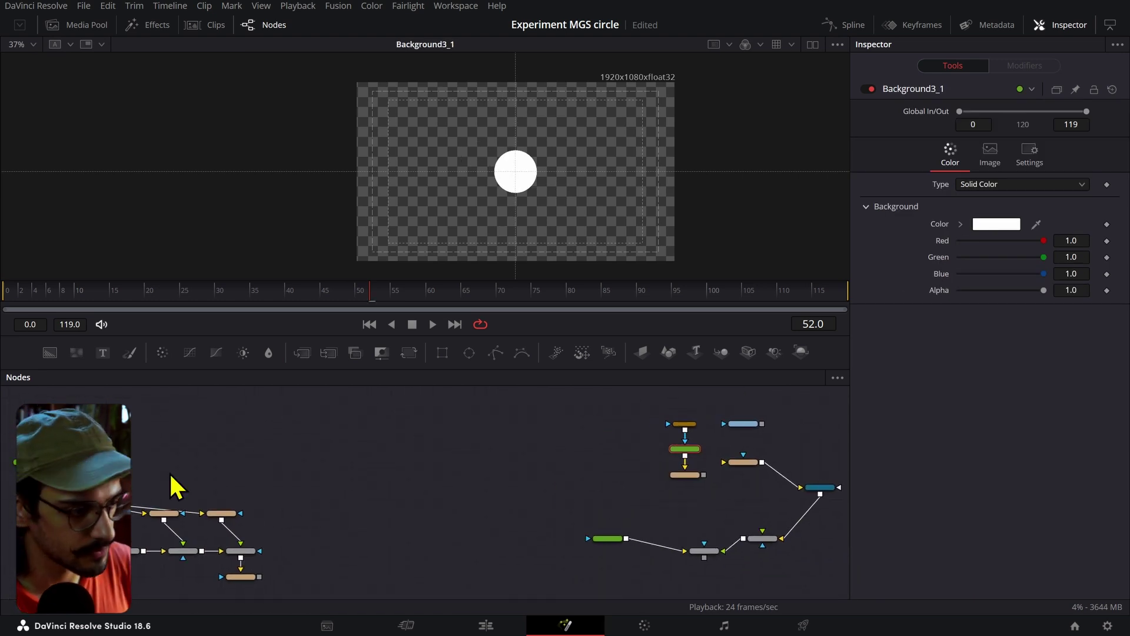
# Step: Duplicate the Ellipse, Background2_4, MediaIn1_4 and Merge2_4 logo nodes beside the Bender tree and show the copied merge in the viewer
pyautogui.moveTo(171, 474); pyautogui.dragTo(423, 501)
pyautogui.moveTo(426, 441); pyautogui.dragTo(233, 525)
pyautogui.moveTo(507, 504); pyautogui.dragTo(50, 451)
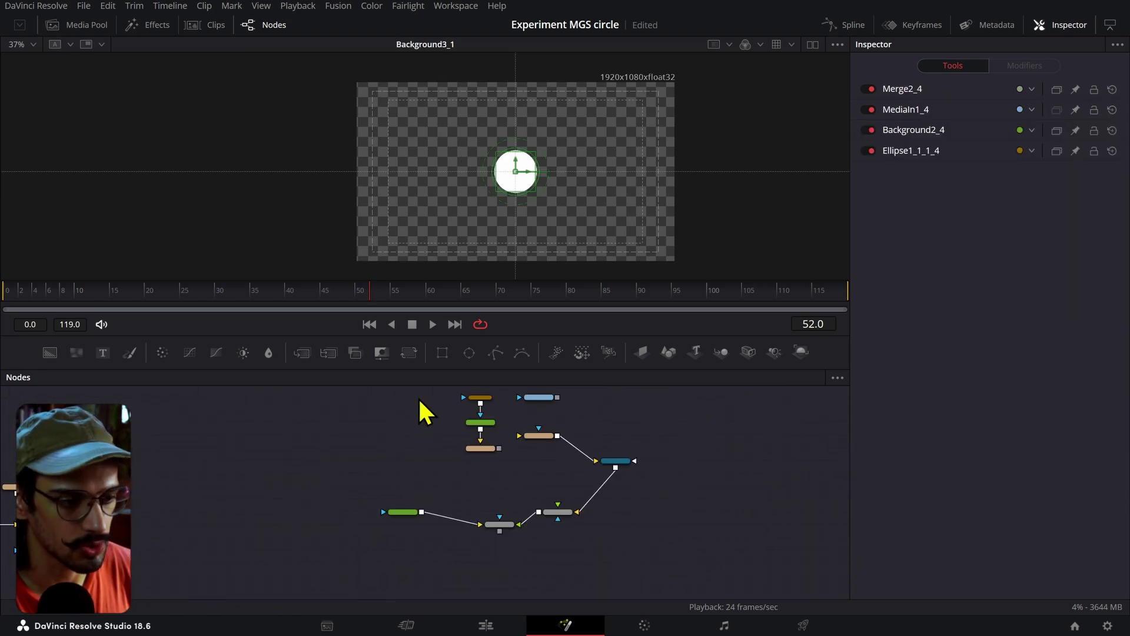
pyautogui.hotkey('ctrl', 'c')
pyautogui.hotkey('ctrl', 'v')
pyautogui.scroll(3, 414, 450)
pyautogui.press('1')
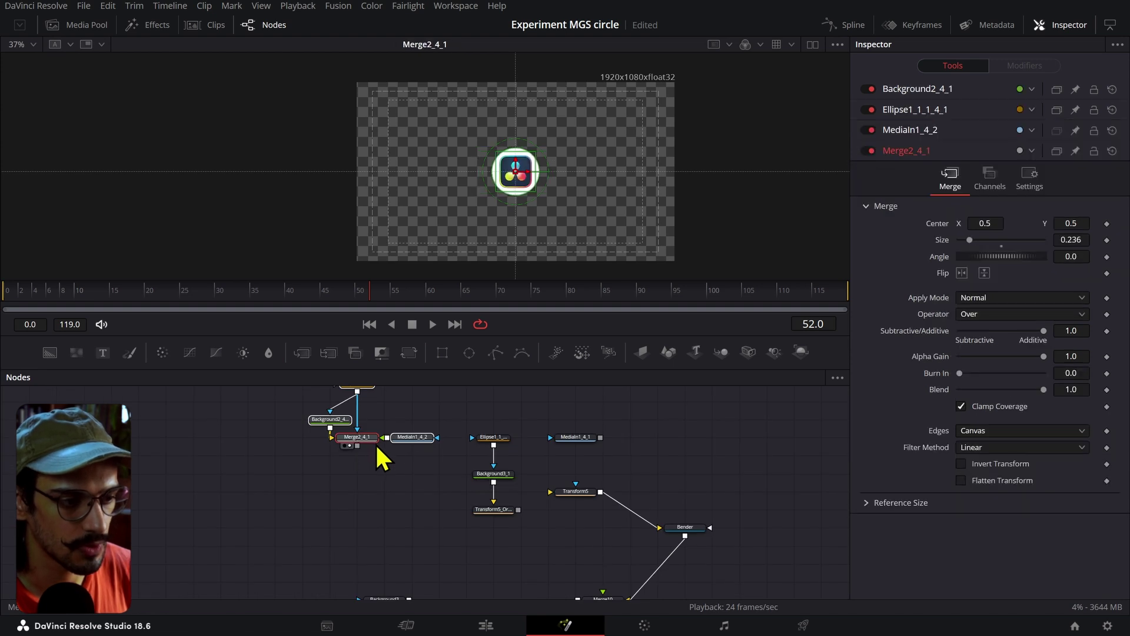
# Step: Run the Motion Sweet v2.1 fast script from the Motion-Sweet scripts
pyautogui.moveTo(435, 474)
pyautogui.mouseDown()
pyautogui.moveTo(446, 436)
pyautogui.moveTo(438, 459)
pyautogui.mouseUp()
pyautogui.click(456, 6)
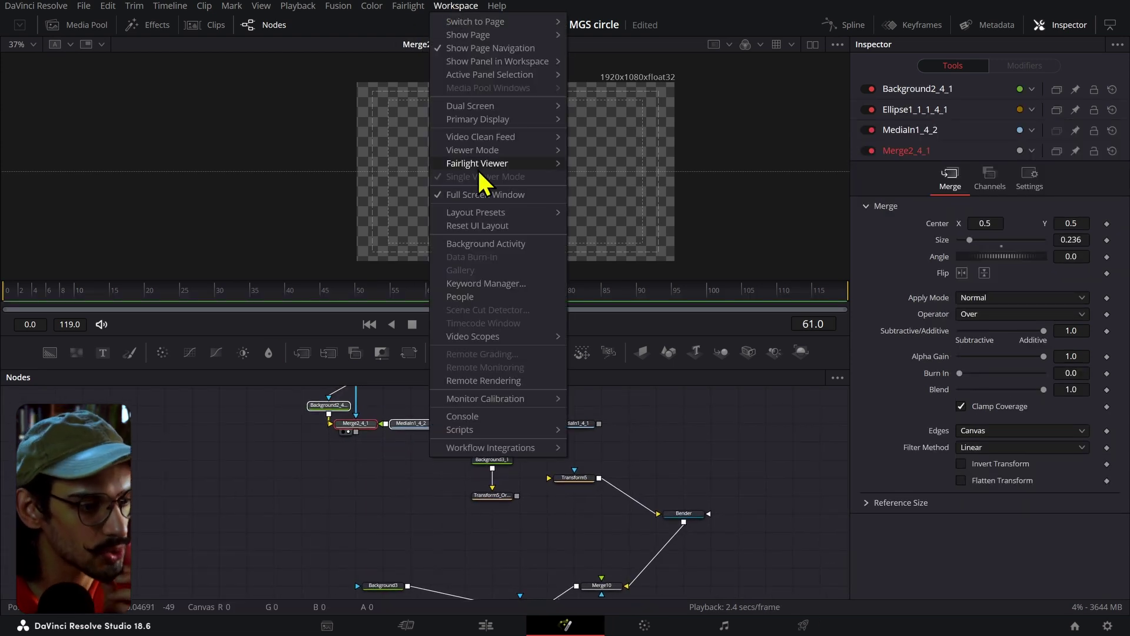
pyautogui.moveTo(553, 432)
pyautogui.moveTo(607, 431)
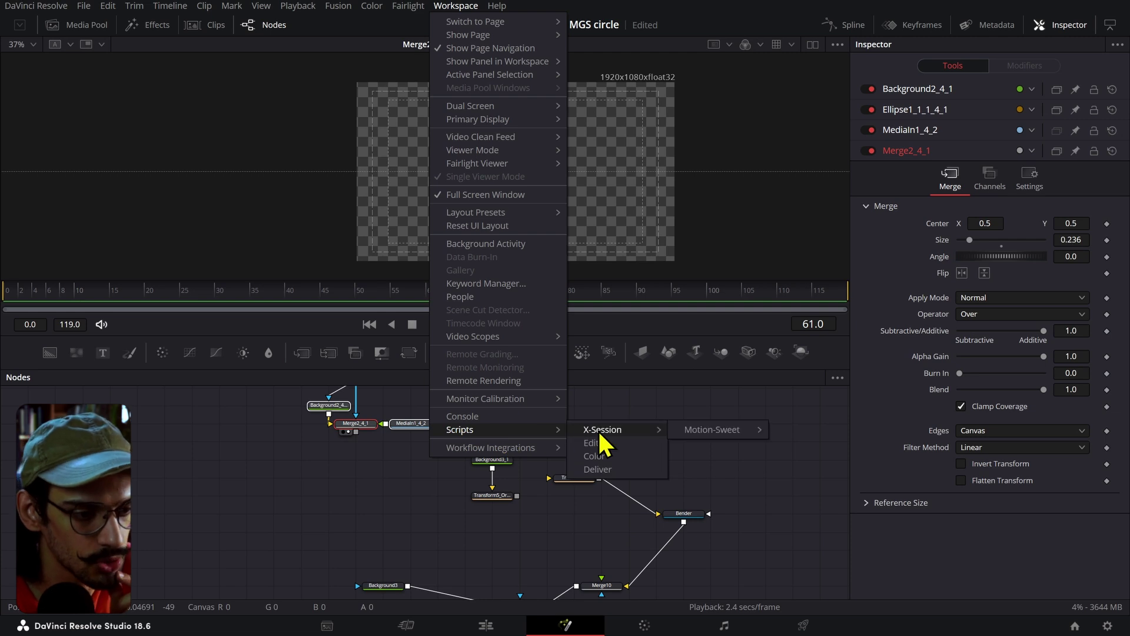
pyautogui.moveTo(700, 432)
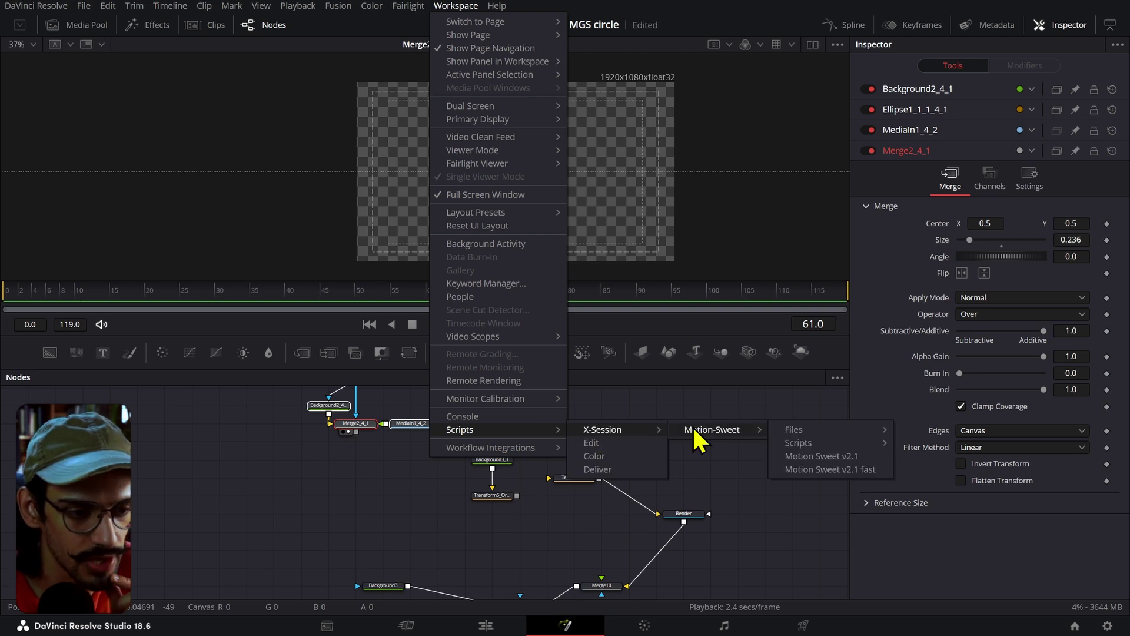
pyautogui.click(818, 469)
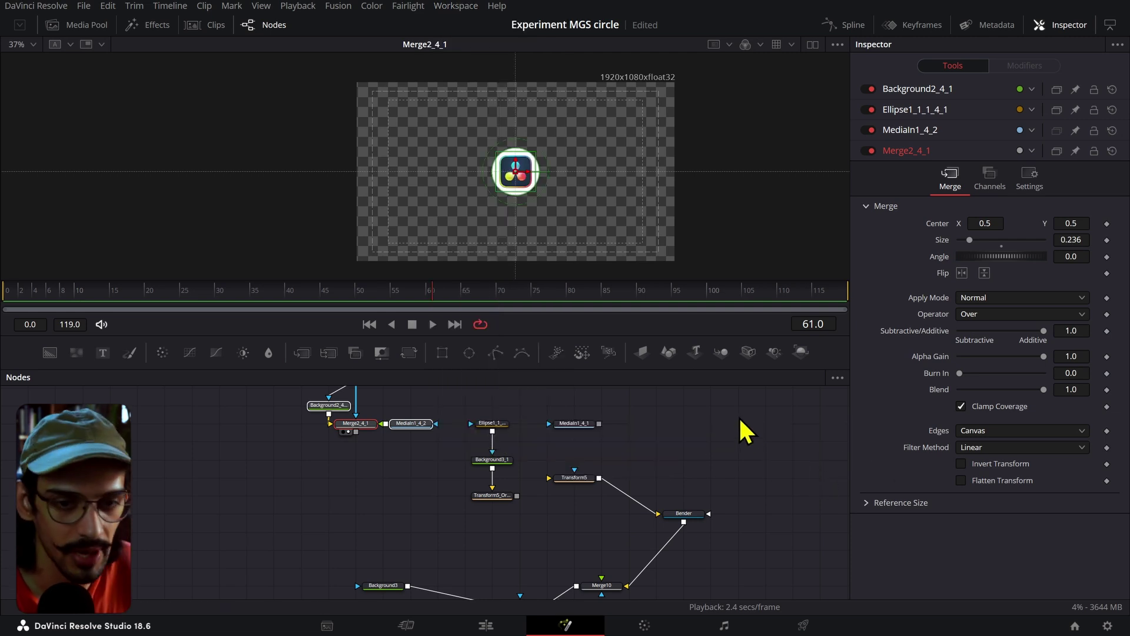
# Step: Apply the Motion Sweet Orbit to Merge2_4_1 and arrange the merge, its MediaIn1_4_2 and the orbit node in a tidy column
pyautogui.moveTo(631, 178); pyautogui.dragTo(241, 68)
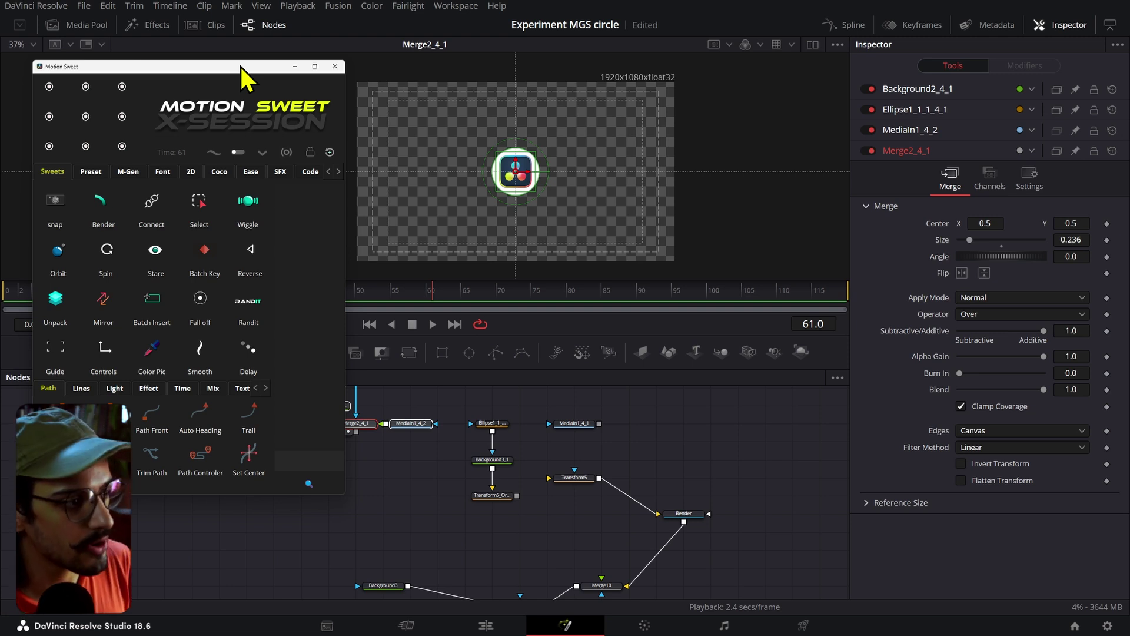
pyautogui.moveTo(487, 405); pyautogui.dragTo(651, 442)
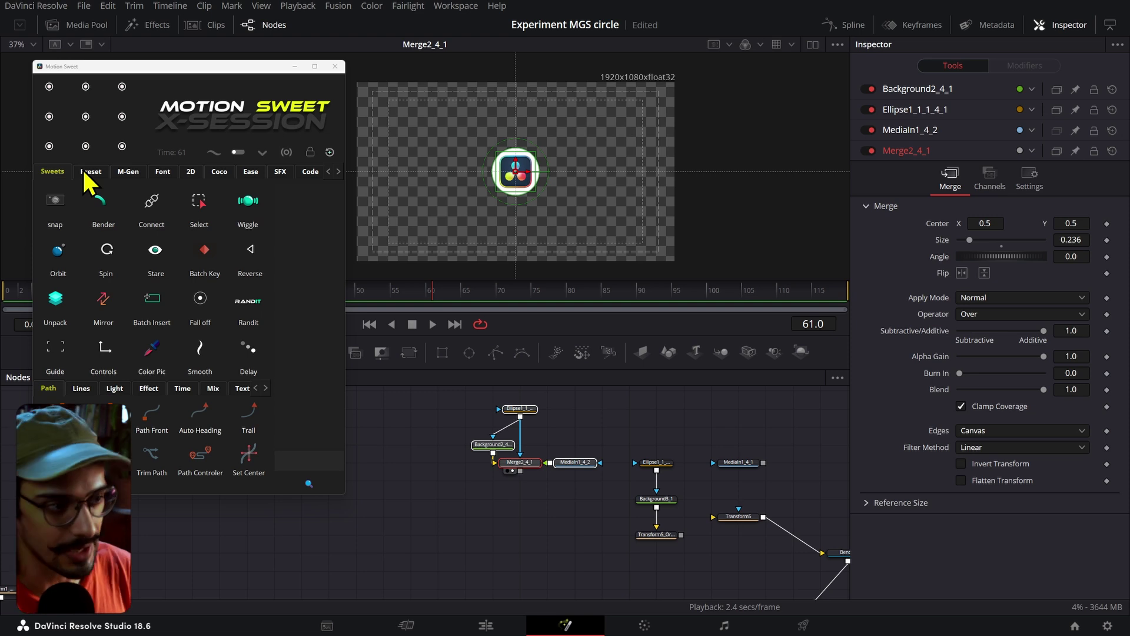
pyautogui.moveTo(529, 465); pyautogui.dragTo(545, 409)
pyautogui.click(527, 485)
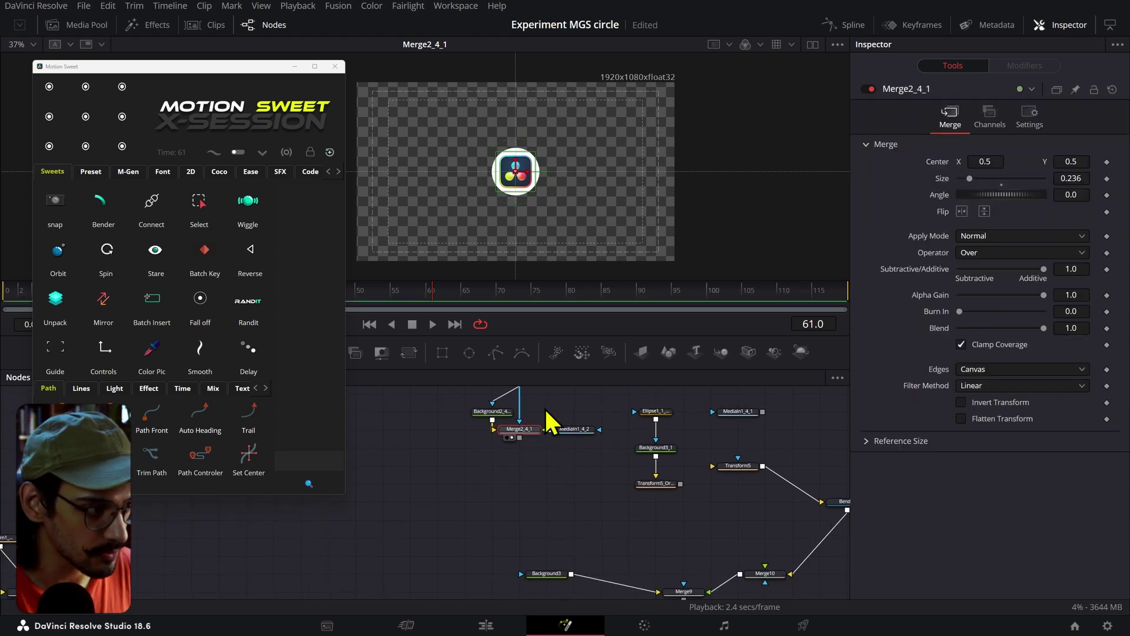
pyautogui.click(60, 262)
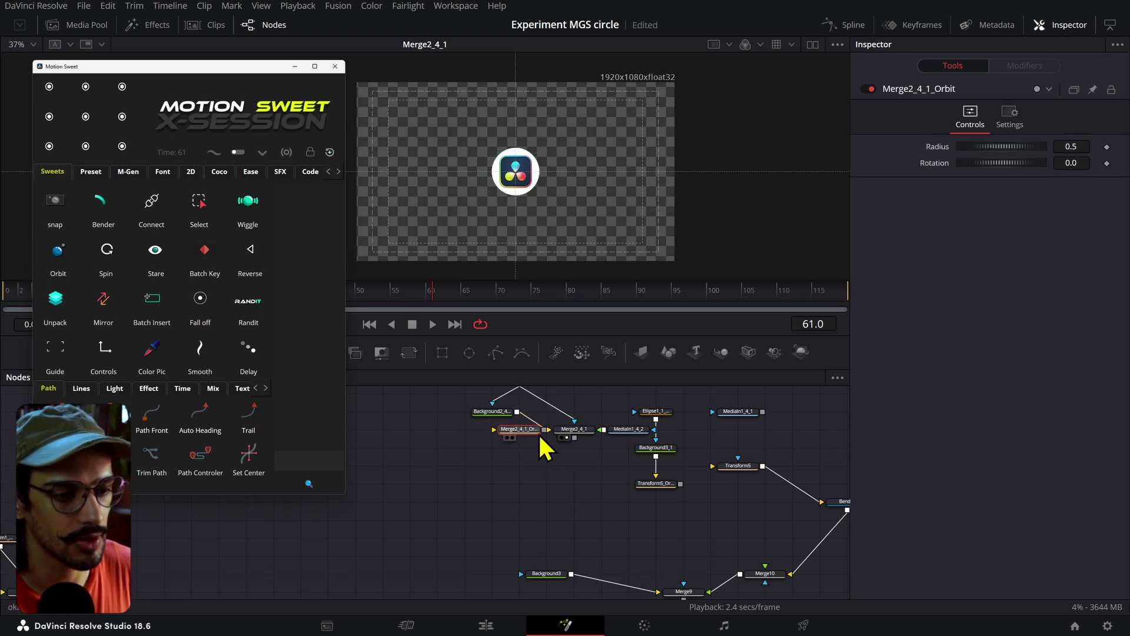
pyautogui.click(521, 449)
pyautogui.moveTo(625, 429); pyautogui.dragTo(550, 456)
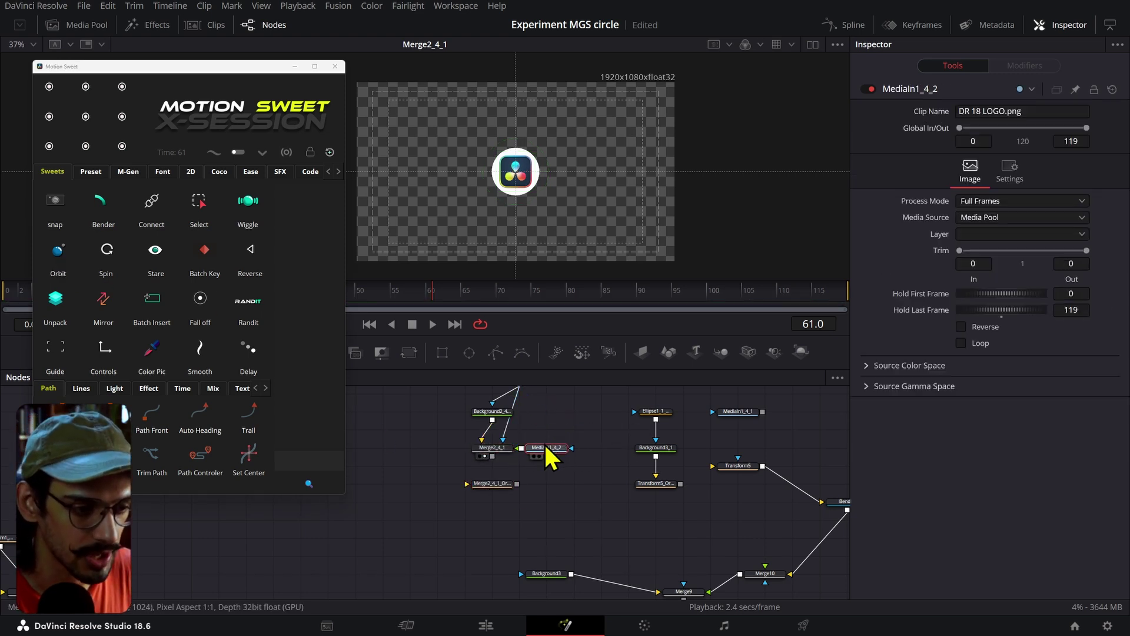
# Step: Show Merge2_4_1_Orbit in the viewer and set its Radius to 0.738 and Rotation to 374.2
pyautogui.click(498, 483)
pyautogui.press('2')
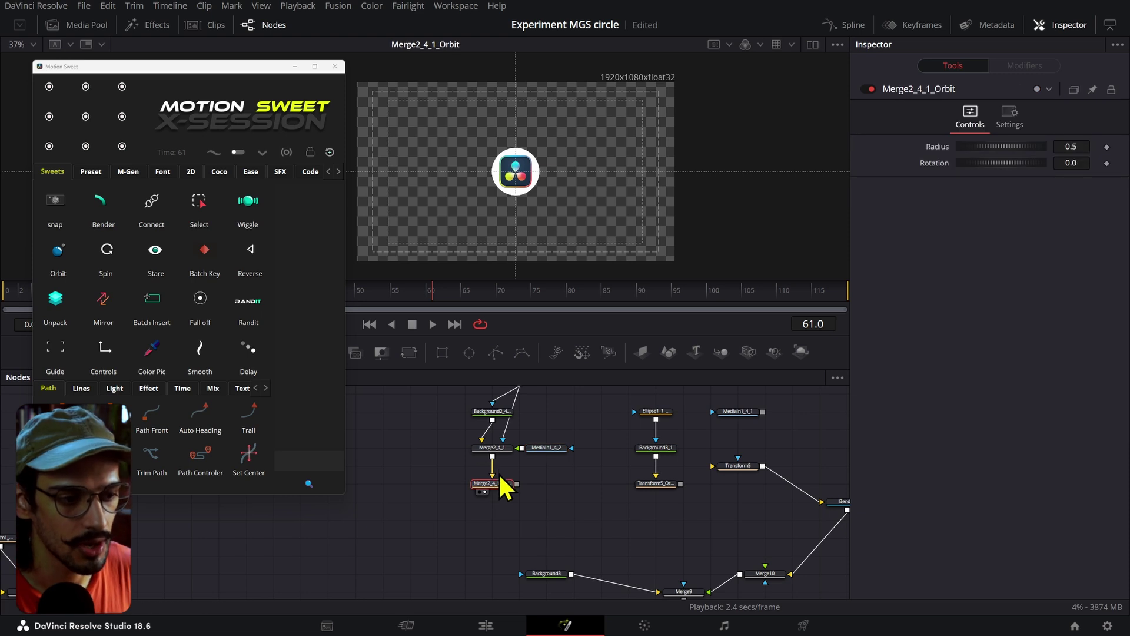
pyautogui.moveTo(1064, 147); pyautogui.dragTo(1095, 162)
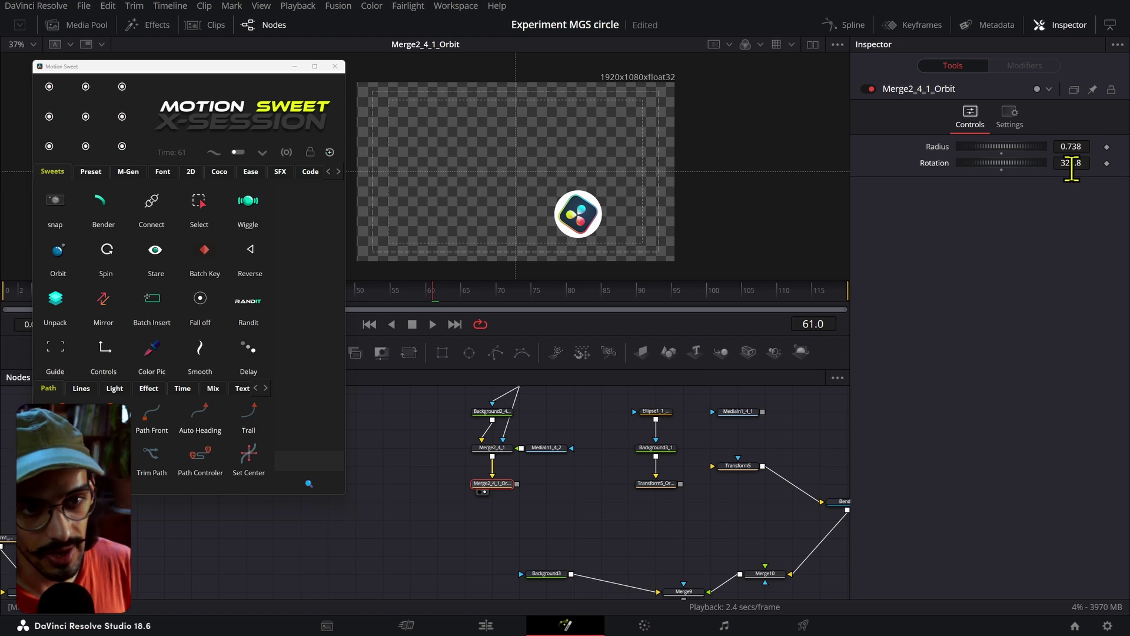
pyautogui.moveTo(1072, 167); pyautogui.dragTo(1097, 167)
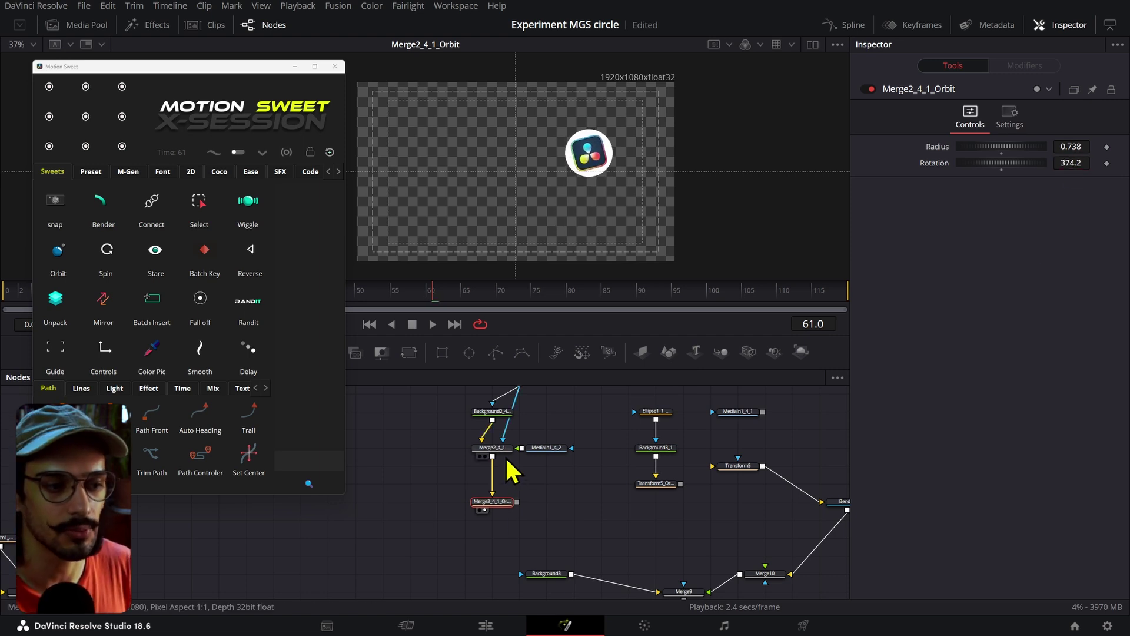
# Step: Add a Transform node and insert it between Merge2_4_1 and Merge2_4_1_Orbit
pyautogui.hotkey('shift', 'space')
pyautogui.write('transform')
pyautogui.press('Return')
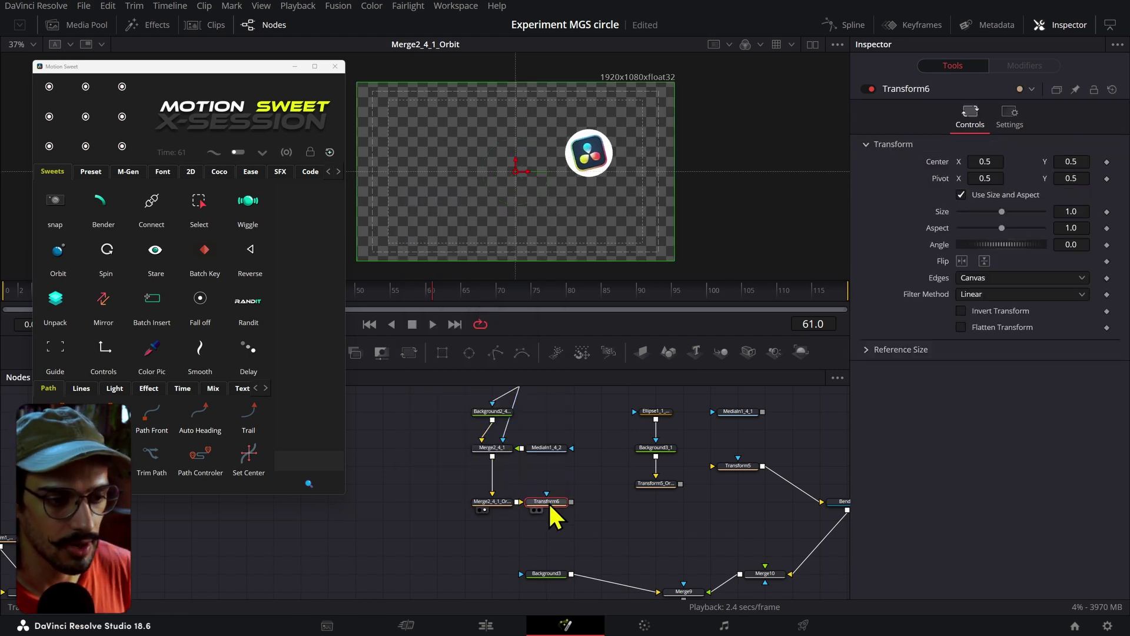
pyautogui.moveTo(550, 505); pyautogui.dragTo(492, 470)
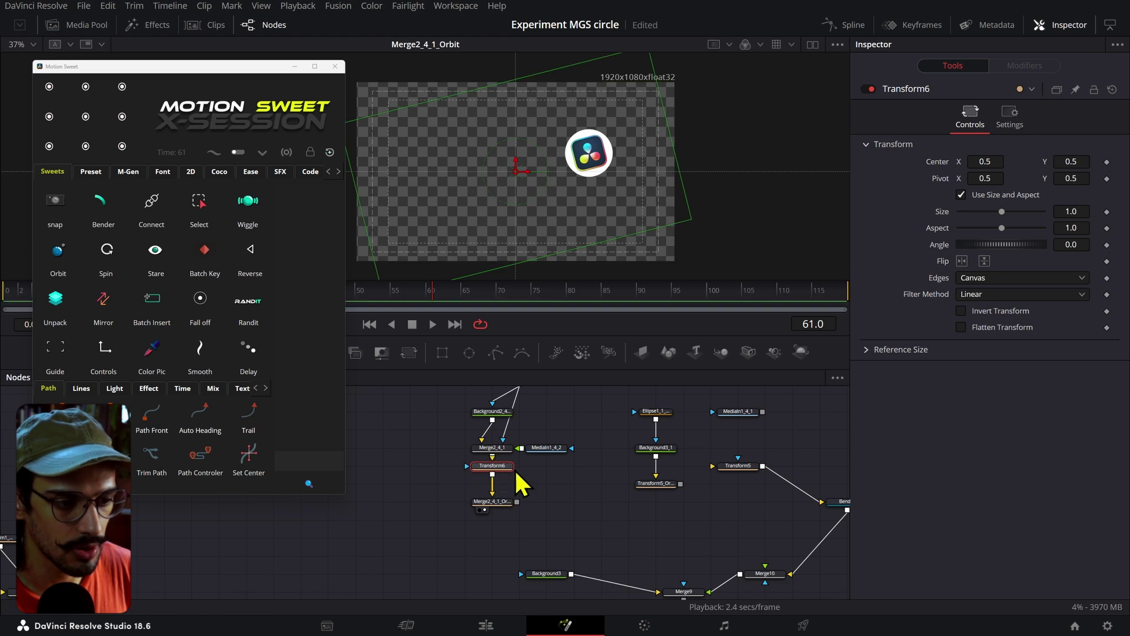
# Step: Drive Transform6's Angle with the expression Merge2_4_1_Orbit.Rotation*-1
pyautogui.rightClick(943, 259)
pyautogui.click(977, 368)
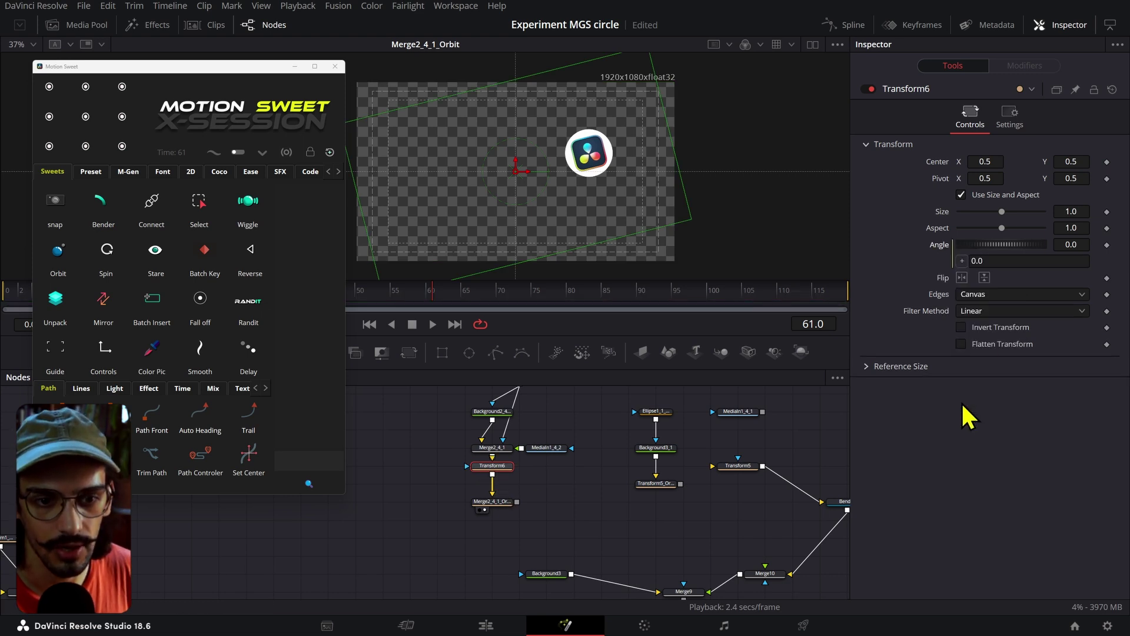
pyautogui.keyDown('ctrl'); pyautogui.click(493, 504); pyautogui.keyUp('ctrl')
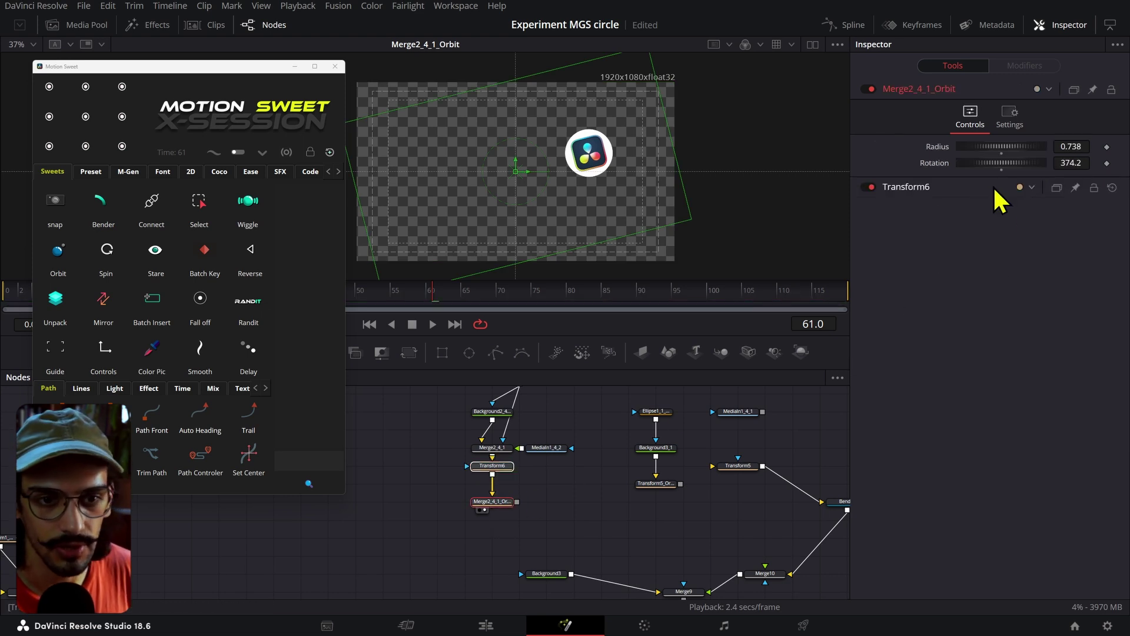
pyautogui.click(917, 192)
pyautogui.moveTo(961, 281); pyautogui.dragTo(953, 126)
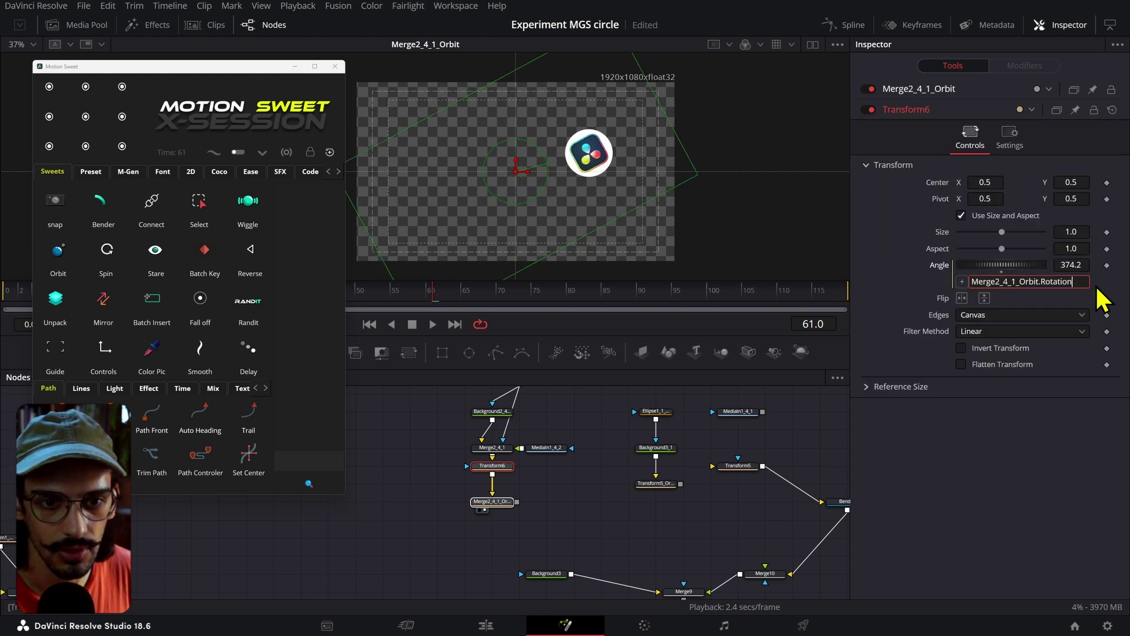
pyautogui.write('*')
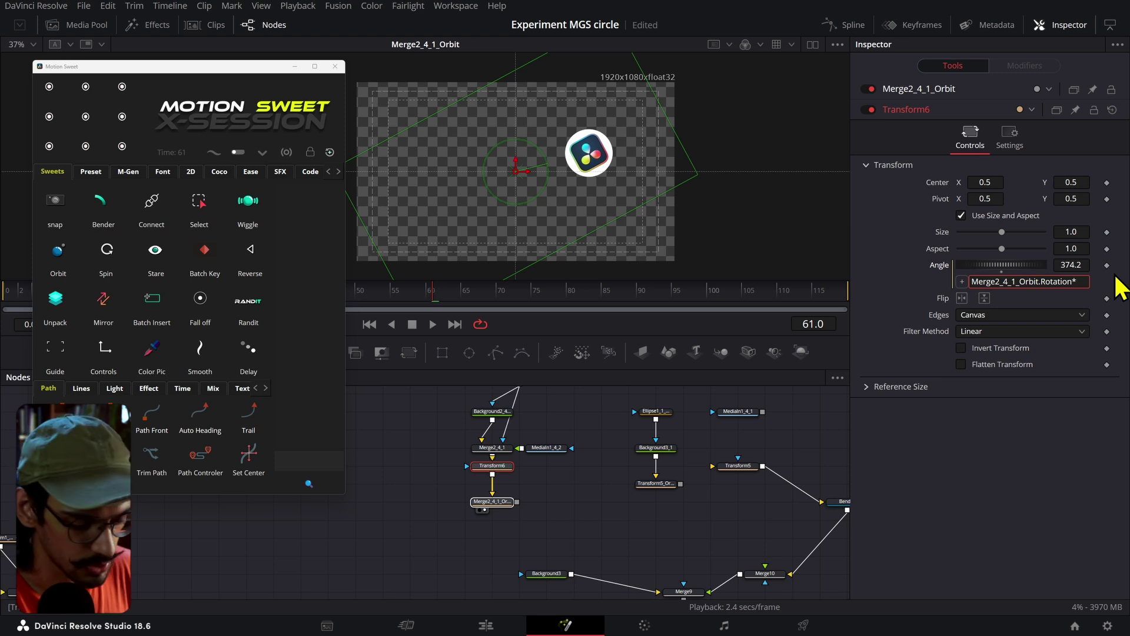
pyautogui.write('-1')
pyautogui.press('Return')
# Step: Test the counter-rotation by setting the orbit's Rotation to 333.0, and delete Transform6
pyautogui.moveTo(1070, 163); pyautogui.dragTo(1019, 162)
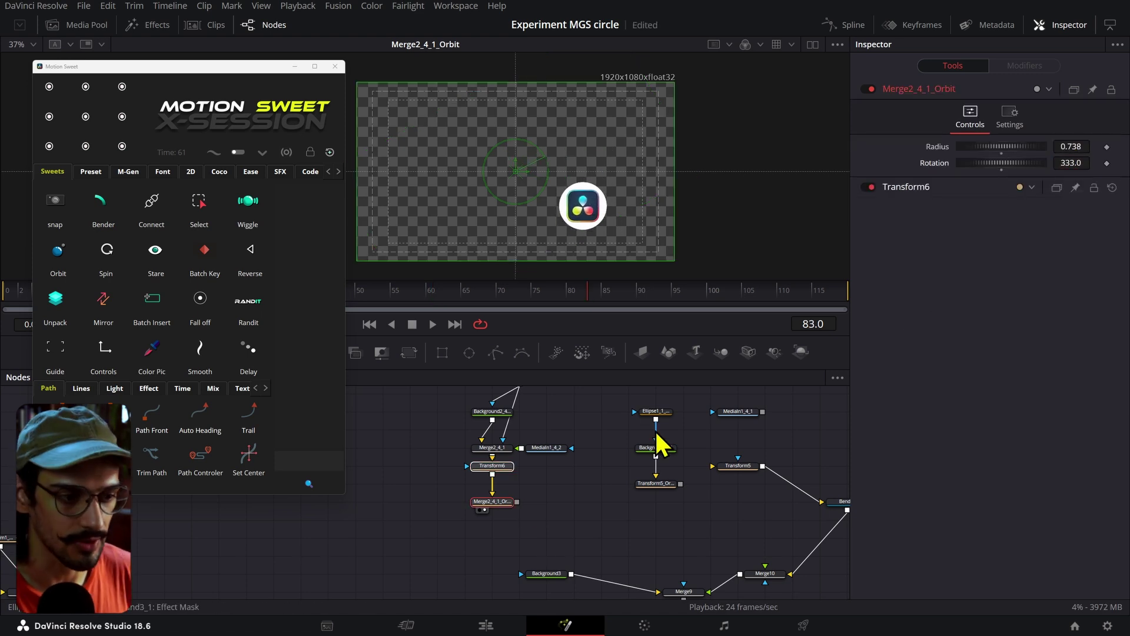
pyautogui.press('Delete')
# Step: Animate Merge2_4_1_Orbit's Rotation with an Anim Curves modifier and set its Radius to 0.62 during playback
pyautogui.click(497, 501)
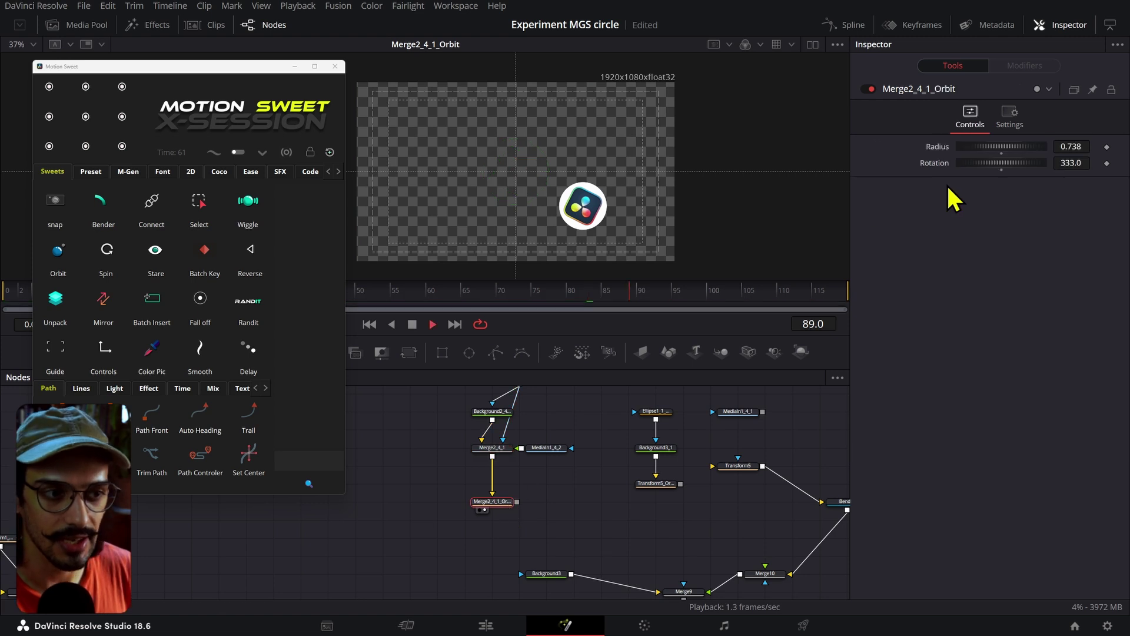
pyautogui.rightClick(925, 168)
pyautogui.moveTo(924, 218)
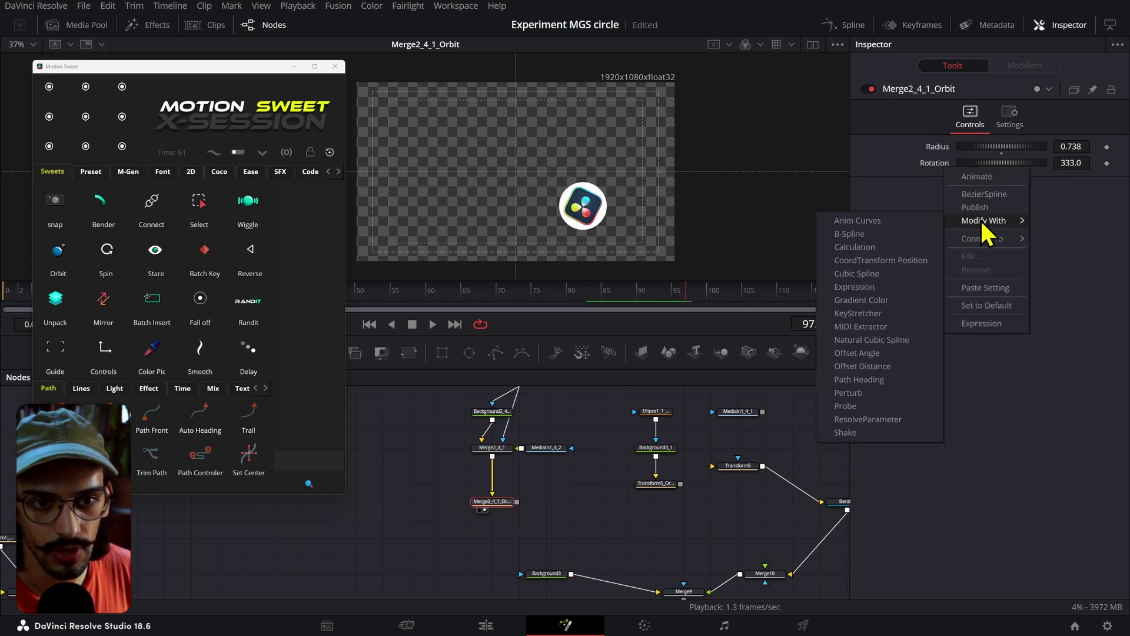
pyautogui.click(889, 219)
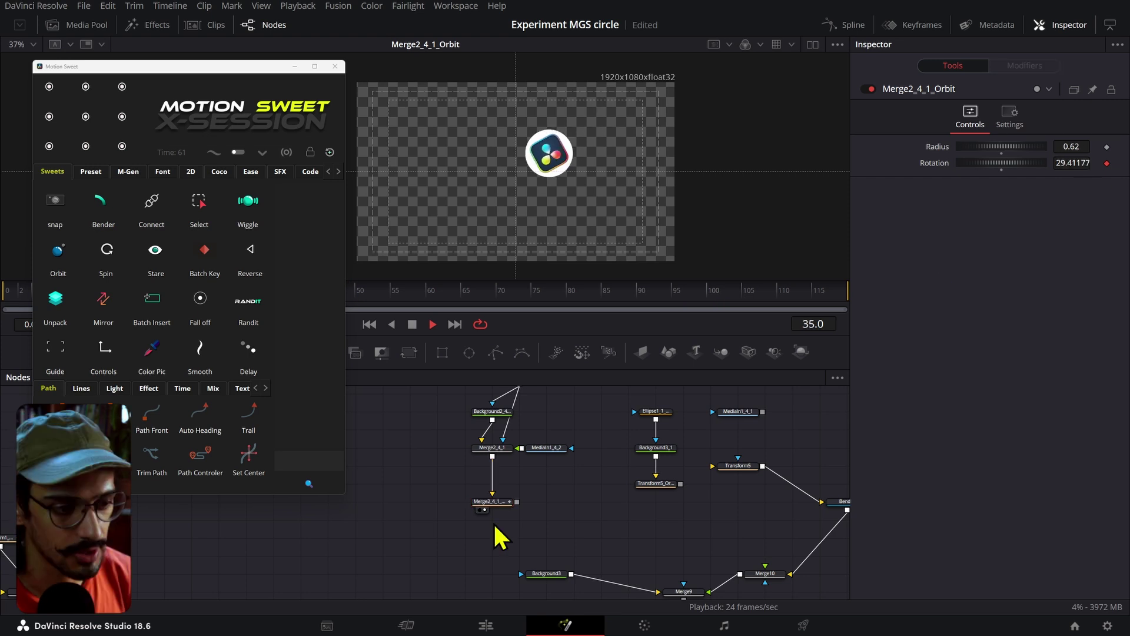
pyautogui.press('space')
# Step: Unpack Merge2_4_1_Orbit with Motion Sweet and expand the resulting Merge2_4_1_Orbit_1 group in the node area
pyautogui.moveTo(552, 499); pyautogui.dragTo(535, 518)
pyautogui.click(558, 501)
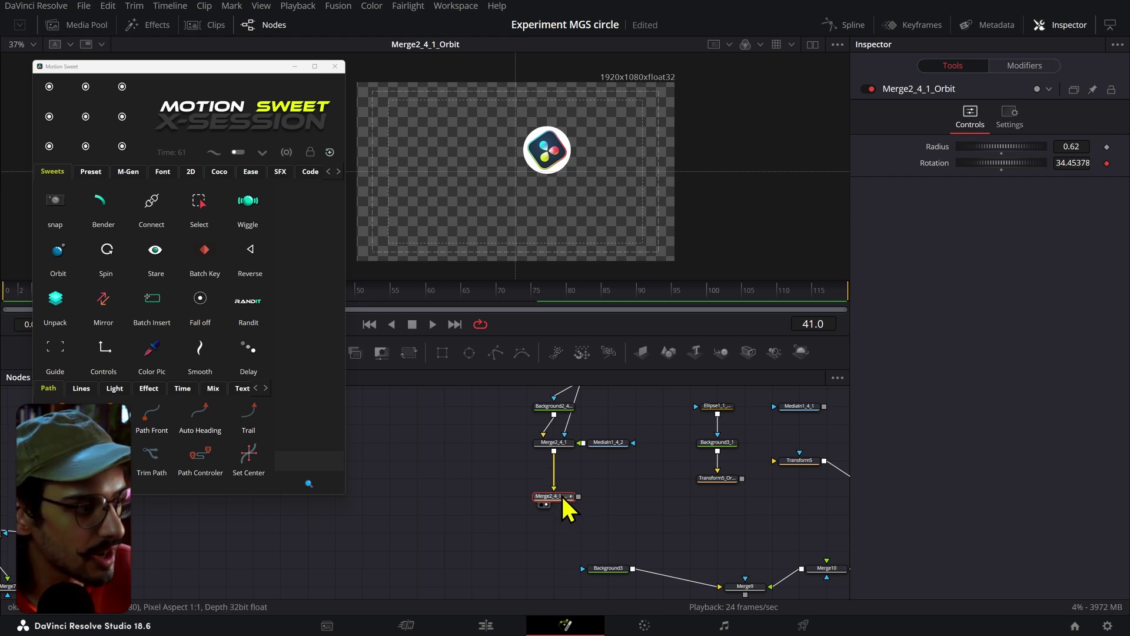
pyautogui.click(57, 300)
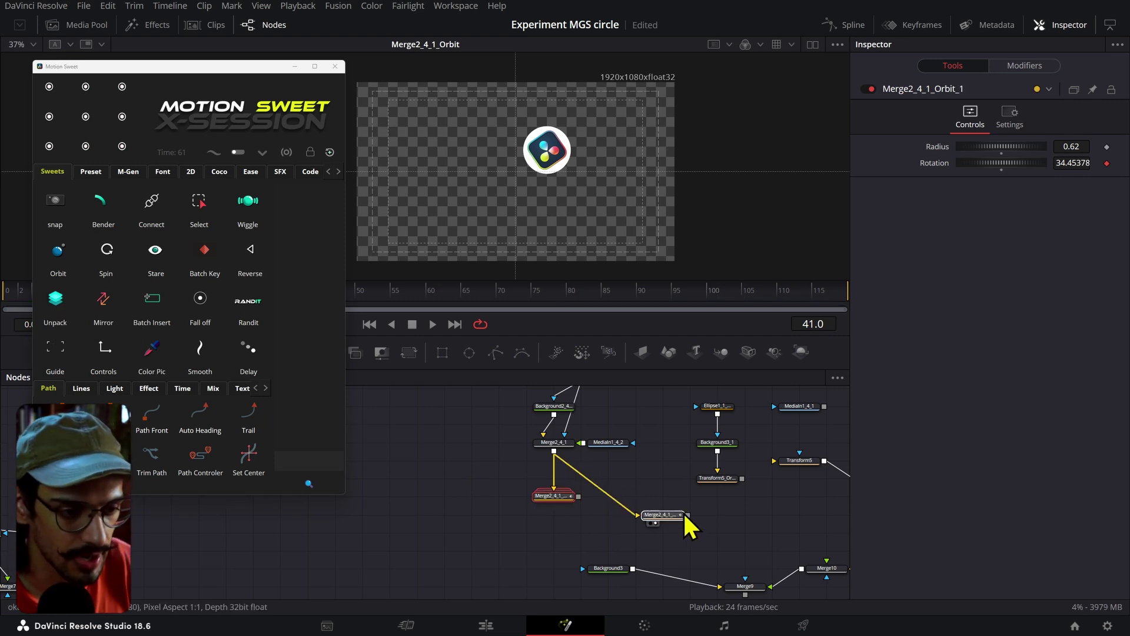
pyautogui.moveTo(688, 526); pyautogui.dragTo(555, 565)
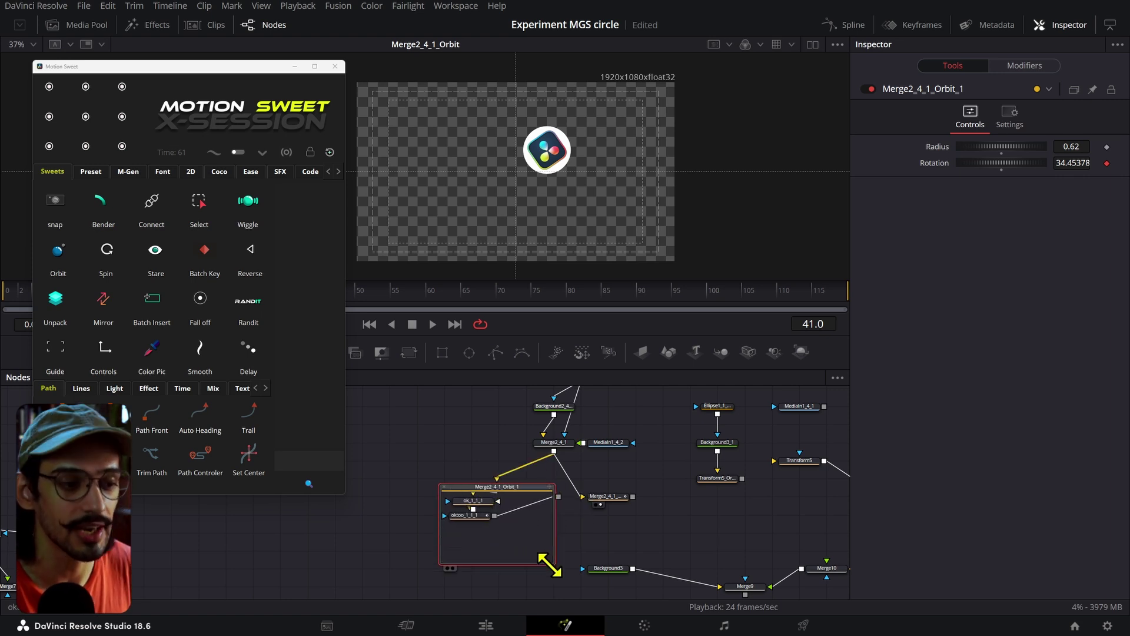
# Step: Examine the ok_1_1_1 and oktoo_1_1_1 nodes inside the orbit group in the viewer, playing back the second one
pyautogui.click(484, 505)
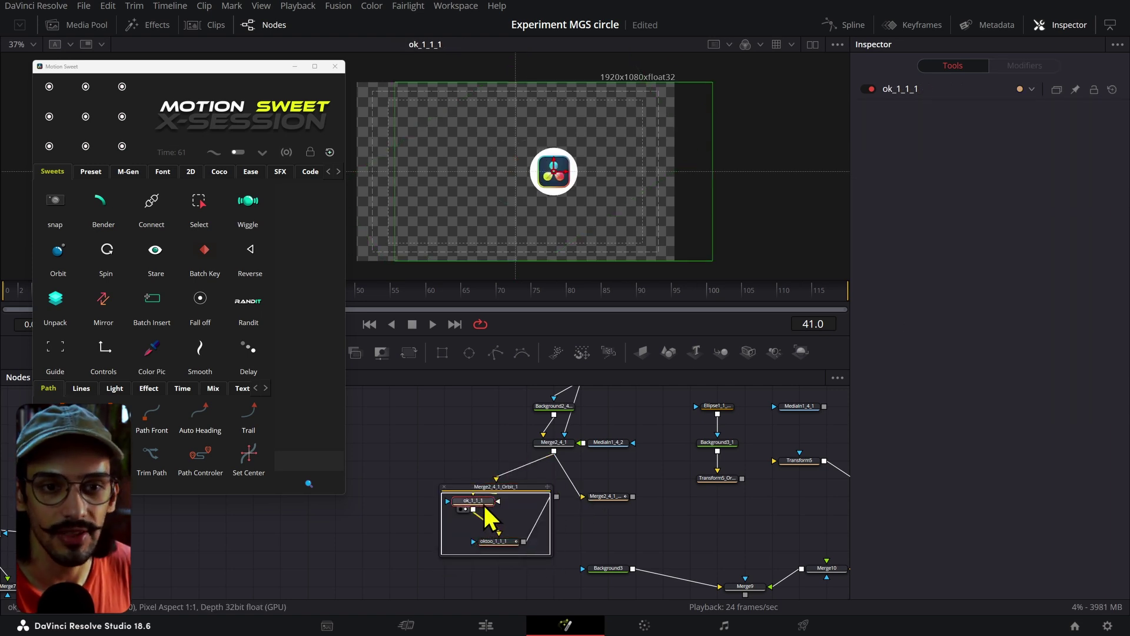
pyautogui.click(512, 540)
pyautogui.press('2')
pyautogui.press('space')
pyautogui.click(513, 489)
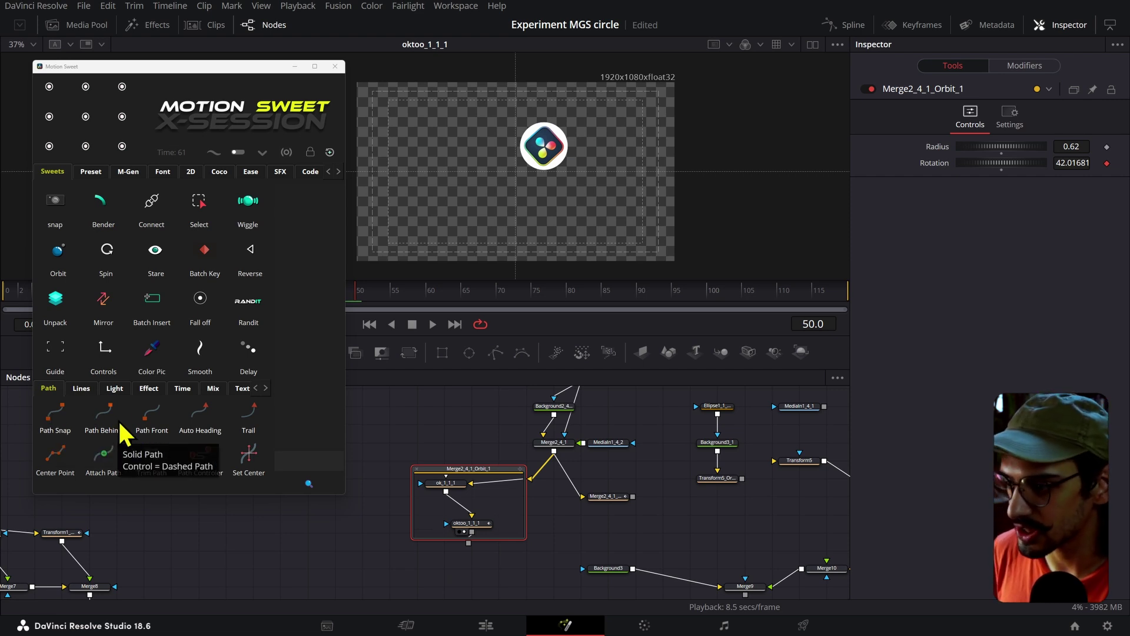
# Step: Add a Motion Sweet line to the output of the orbit group and show the Line node in the viewer
pyautogui.click(83, 389)
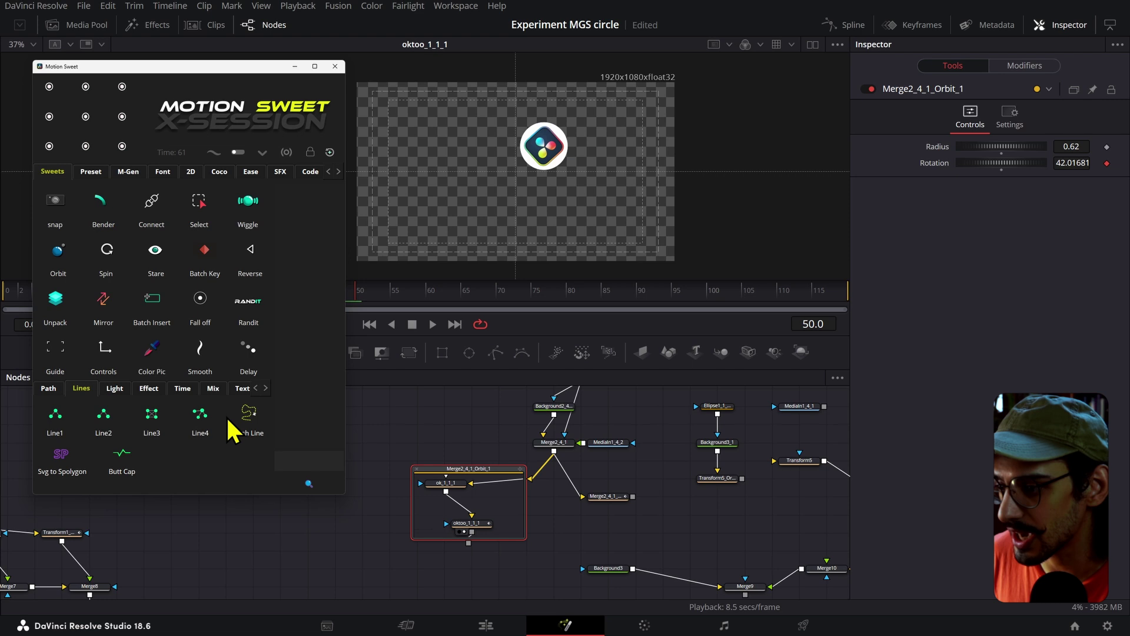
pyautogui.click(180, 415)
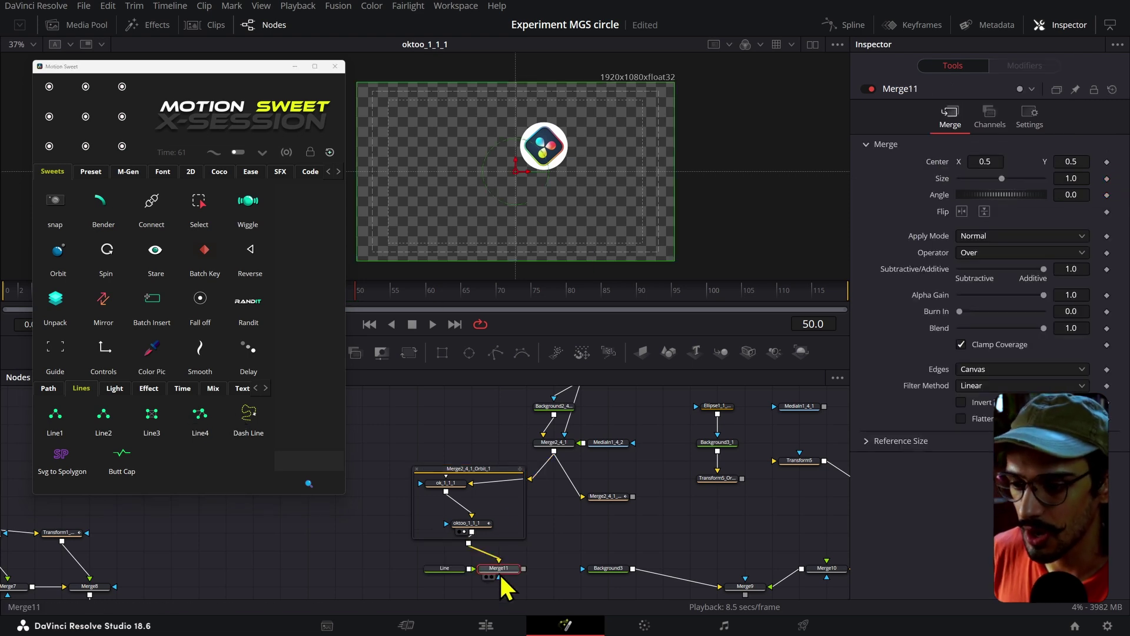
pyautogui.click(430, 570)
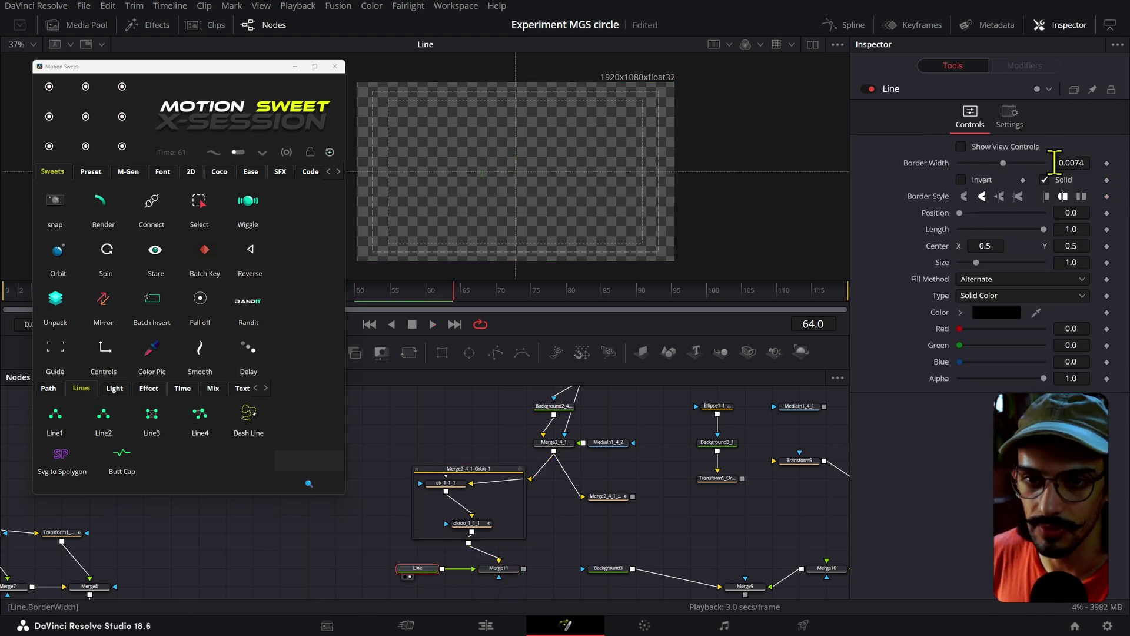
# Step: Set the line's Border Width to 0.0236 and Center X to 0.614, switching its view controls on and off
pyautogui.scroll(-2, 560, 222)
pyautogui.click(961, 146)
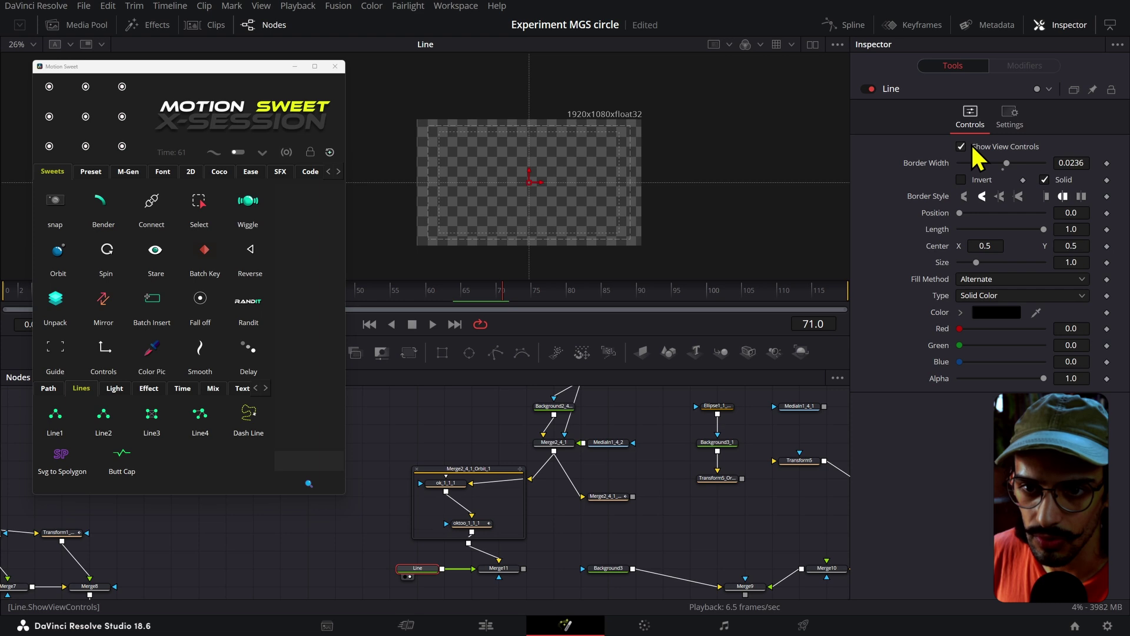
pyautogui.click(973, 149)
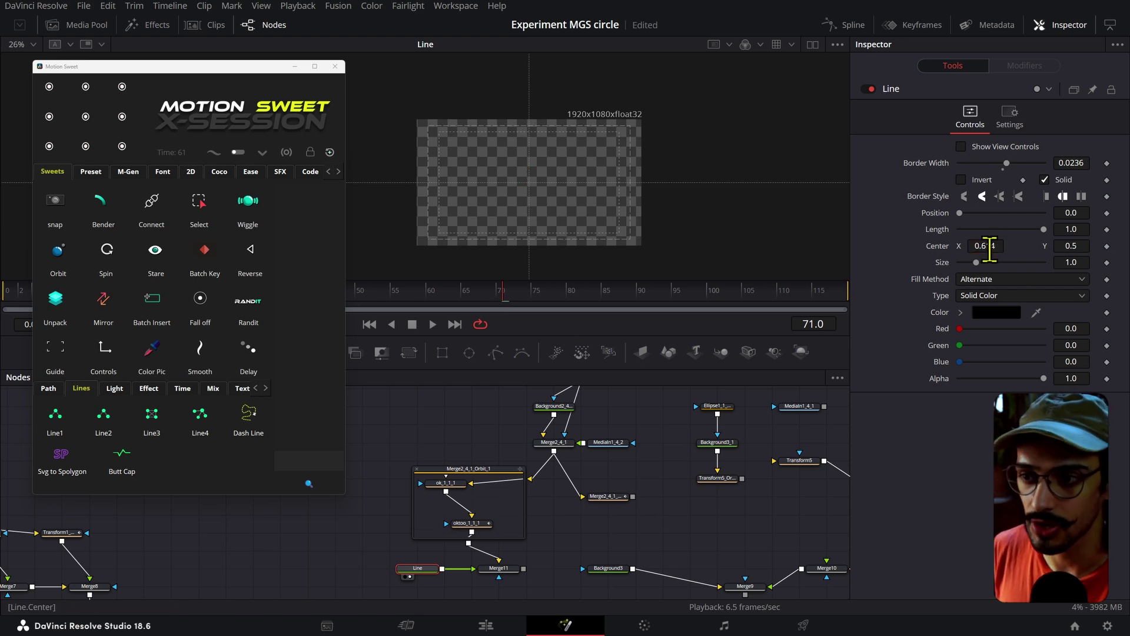
pyautogui.scroll(2, 564, 238)
# Step: Show Merge11 in the viewer to check the line, and delete the Line and Merge11 nodes
pyautogui.click(510, 567)
pyautogui.press('2')
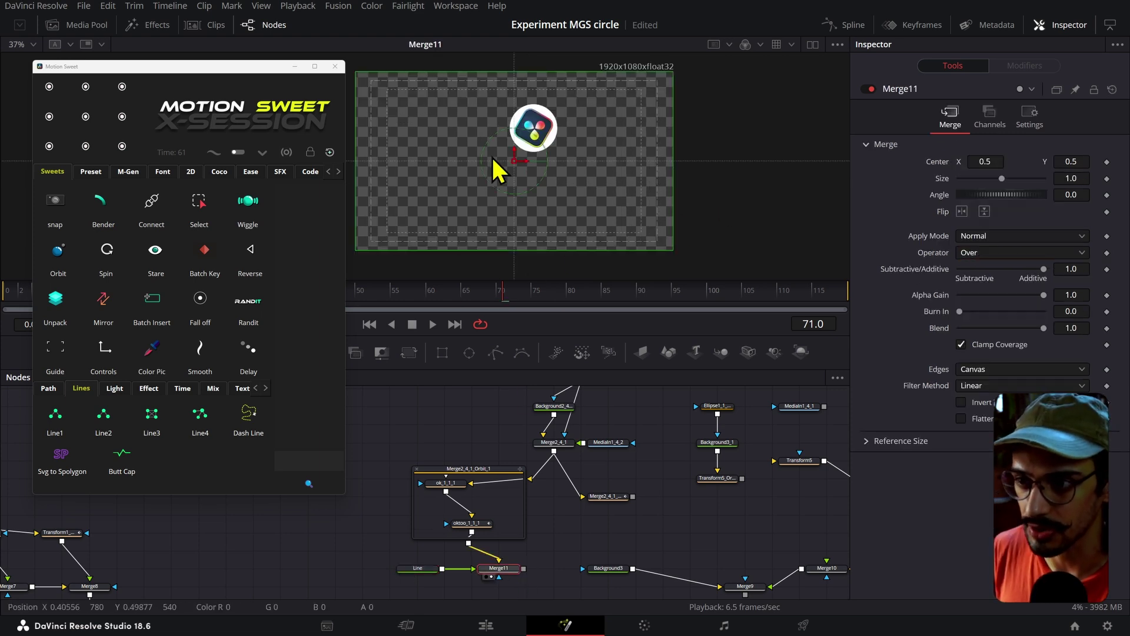
pyautogui.click(428, 568)
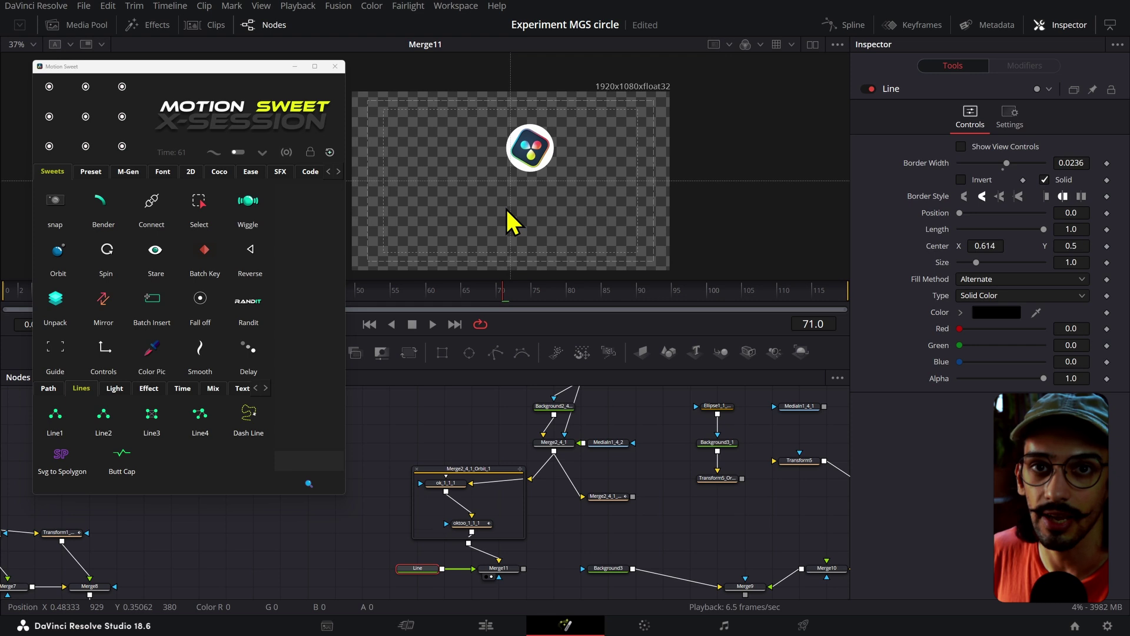
pyautogui.moveTo(556, 210); pyautogui.dragTo(594, 189)
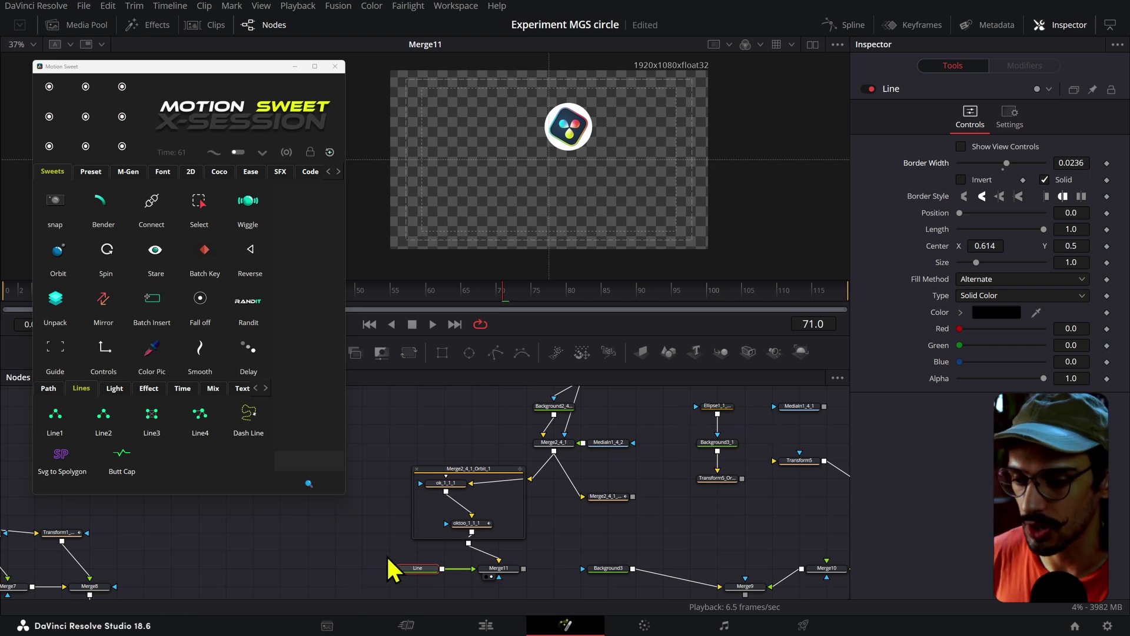
pyautogui.moveTo(388, 559); pyautogui.dragTo(535, 591)
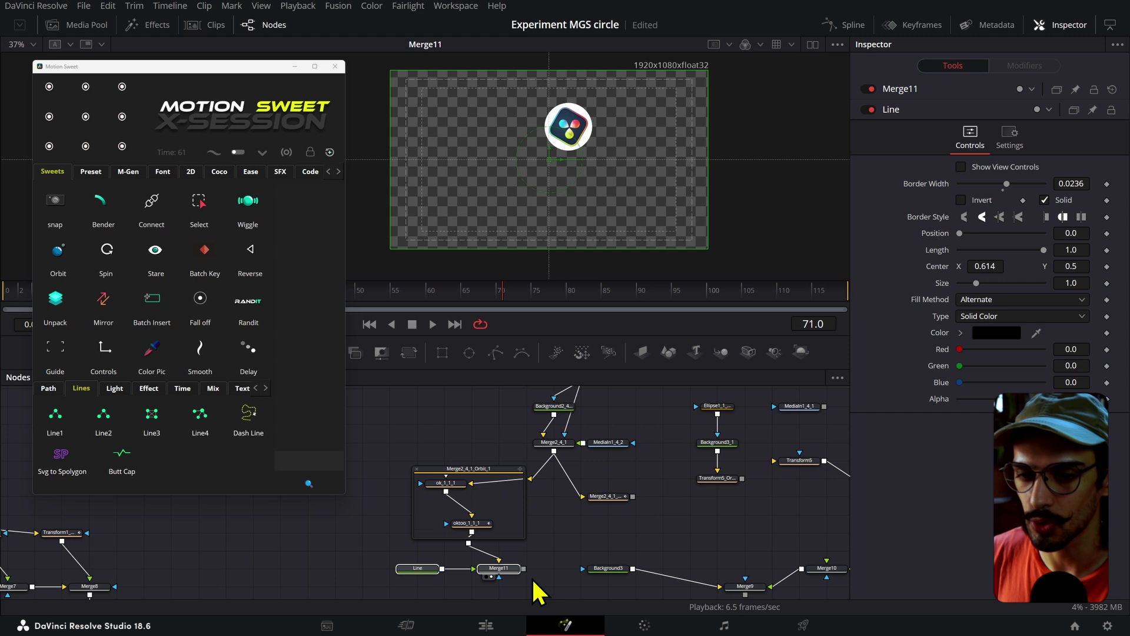
pyautogui.press('Delete')
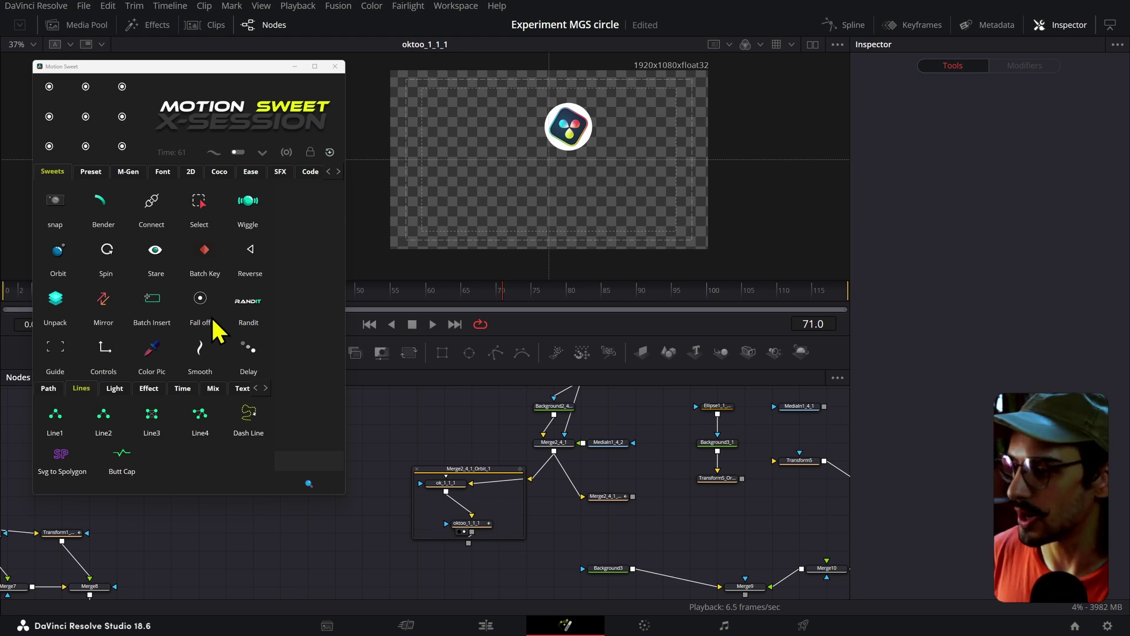
# Step: Browse Motion Sweet's light effects and delete the unpacked Merge2_4_1_Orbit_1 group
pyautogui.click(118, 390)
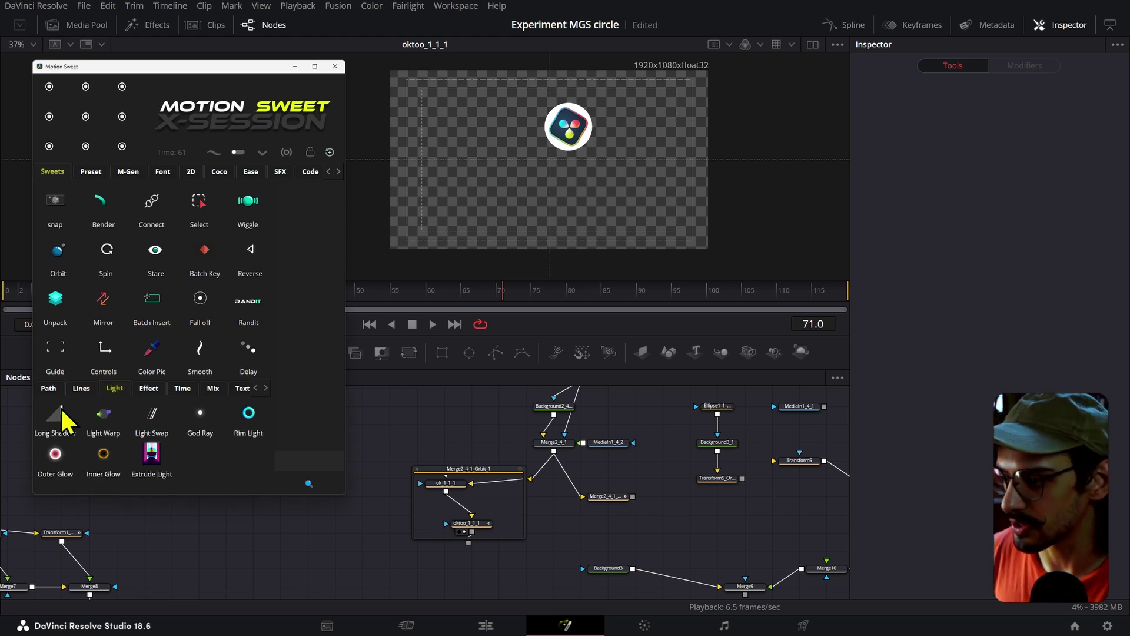
pyautogui.click(493, 469)
pyautogui.press('Delete')
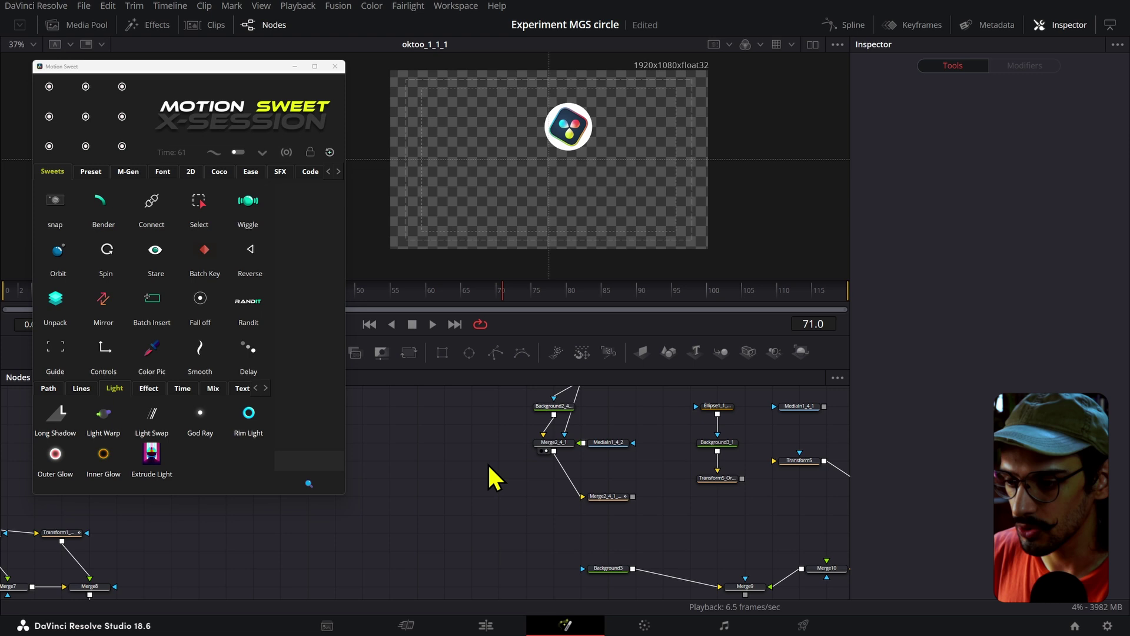
pyautogui.moveTo(490, 470); pyautogui.dragTo(535, 466)
pyautogui.hotkey('shift', 'space')
pyautogui.write('text')
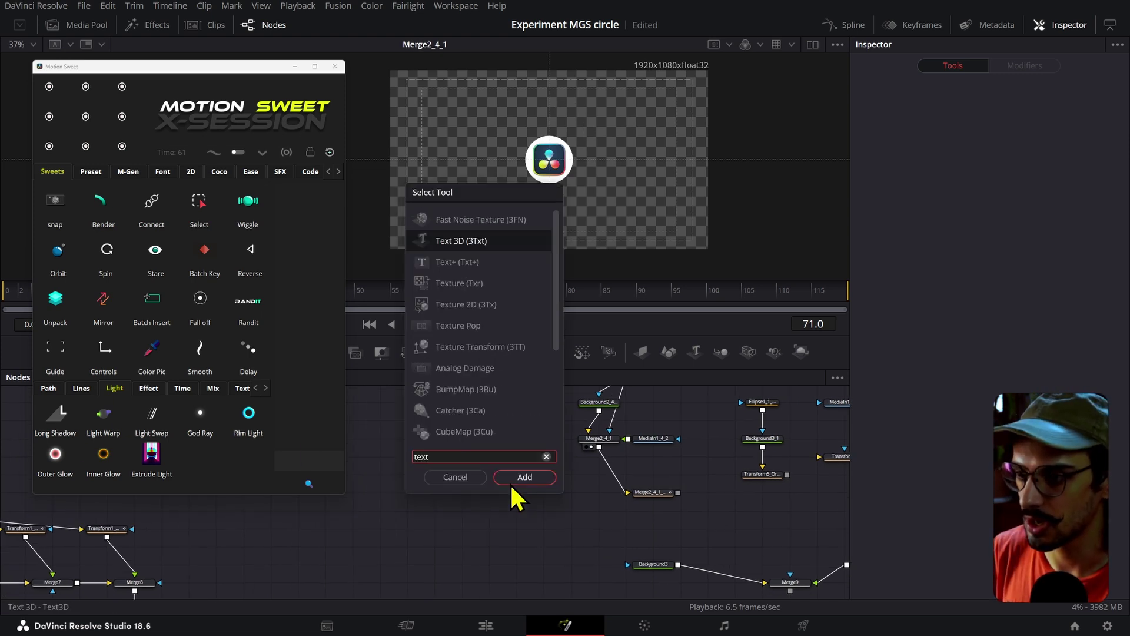
pyautogui.press('Return')
pyautogui.press('Delete')
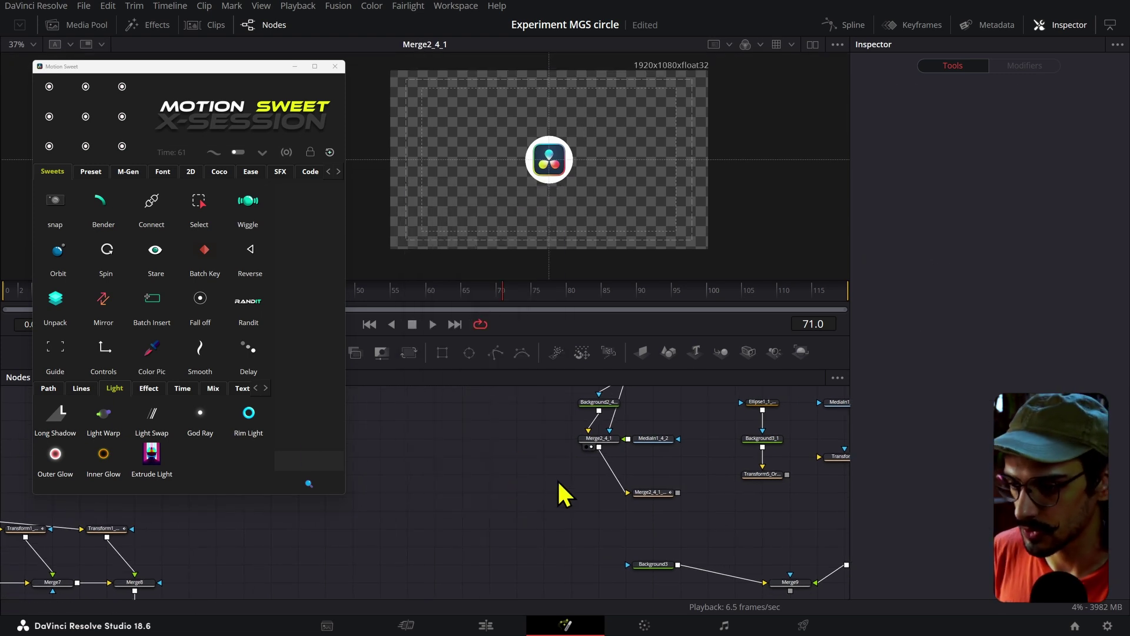
# Step: Add a Text+ node reading "gggg", attach Motion Sweet's Long Shadow effect to it, and show the result in the viewer
pyautogui.hotkey('shift', 'space')
pyautogui.write('text')
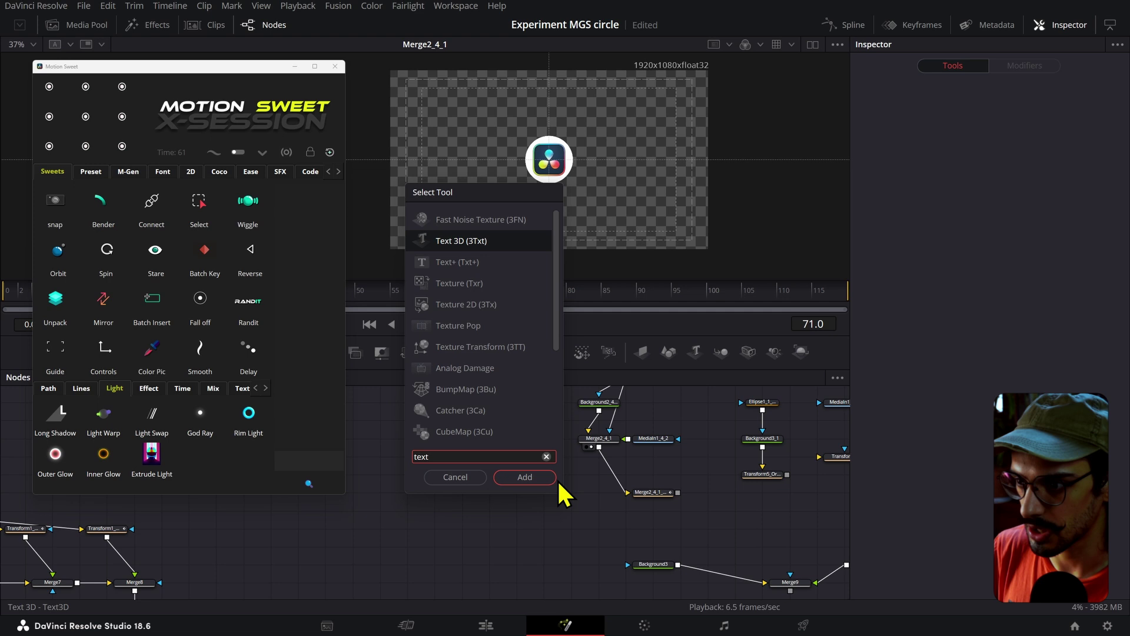
pyautogui.press('Down')
pyautogui.press('Return')
pyautogui.click(951, 250)
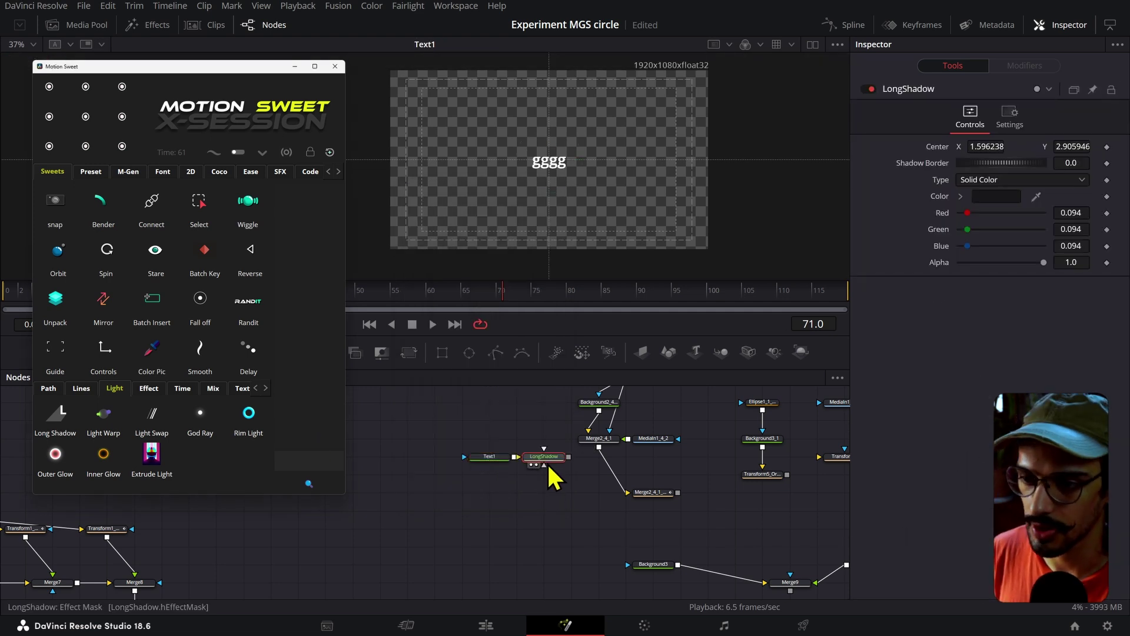
pyautogui.moveTo(547, 460); pyautogui.dragTo(534, 495)
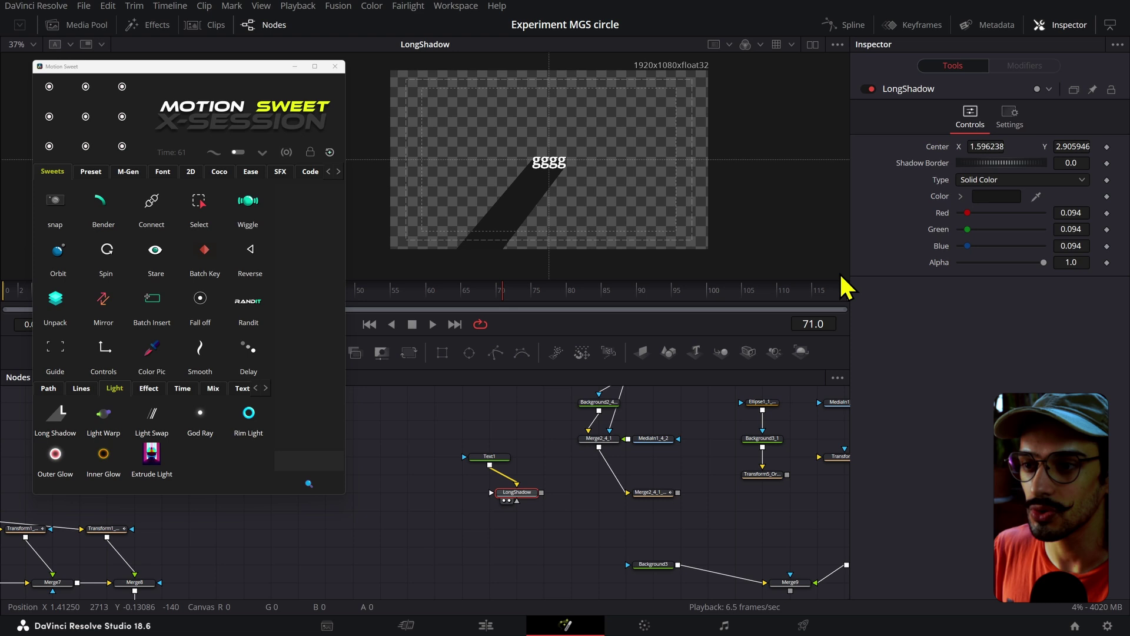
# Step: Set the text size of Text1 to 0.1551 and select the LongShadow node
pyautogui.click(490, 457)
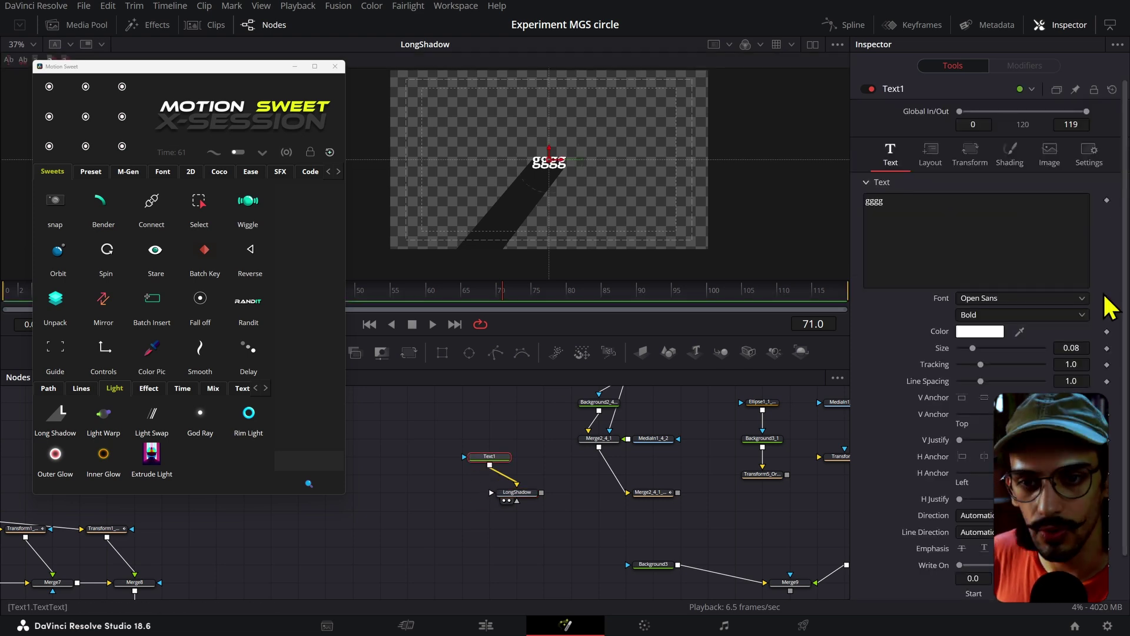
pyautogui.moveTo(1066, 348); pyautogui.dragTo(1110, 348)
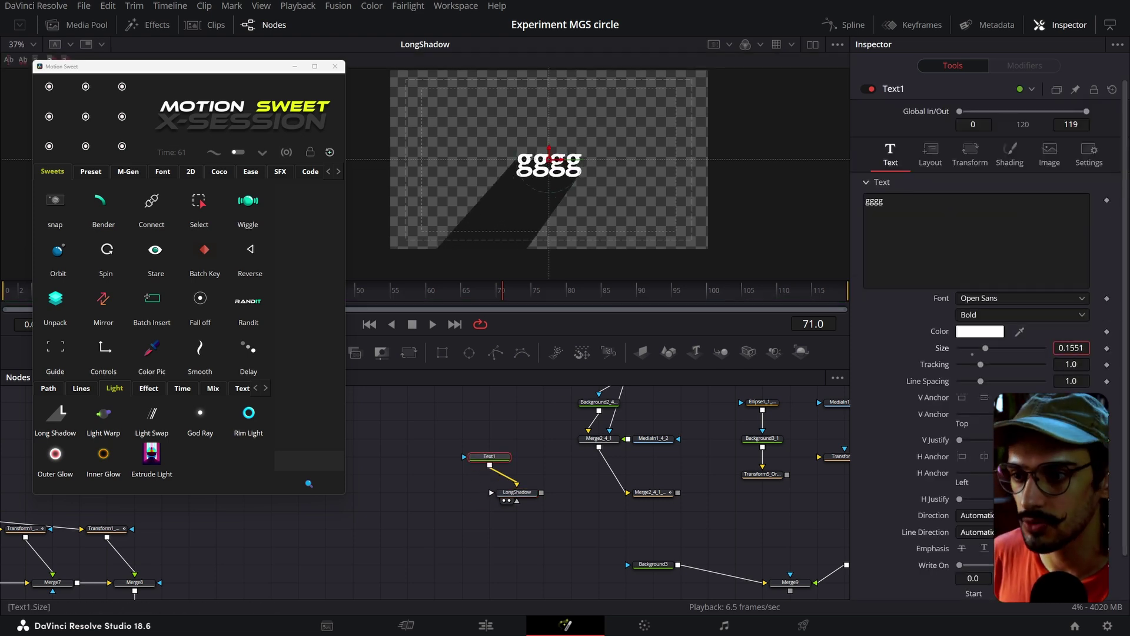
pyautogui.click(528, 494)
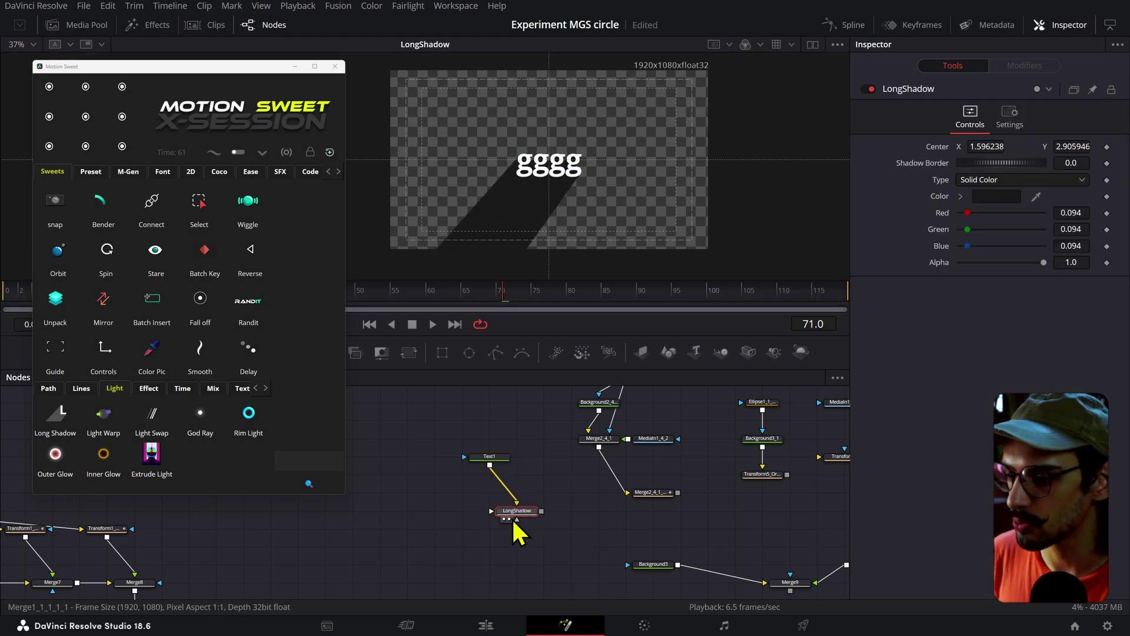
# Step: Unpack the LongShadow effect and open the unpacked group to inspect the nodes inside it
pyautogui.click(53, 303)
pyautogui.moveTo(525, 509); pyautogui.dragTo(431, 581)
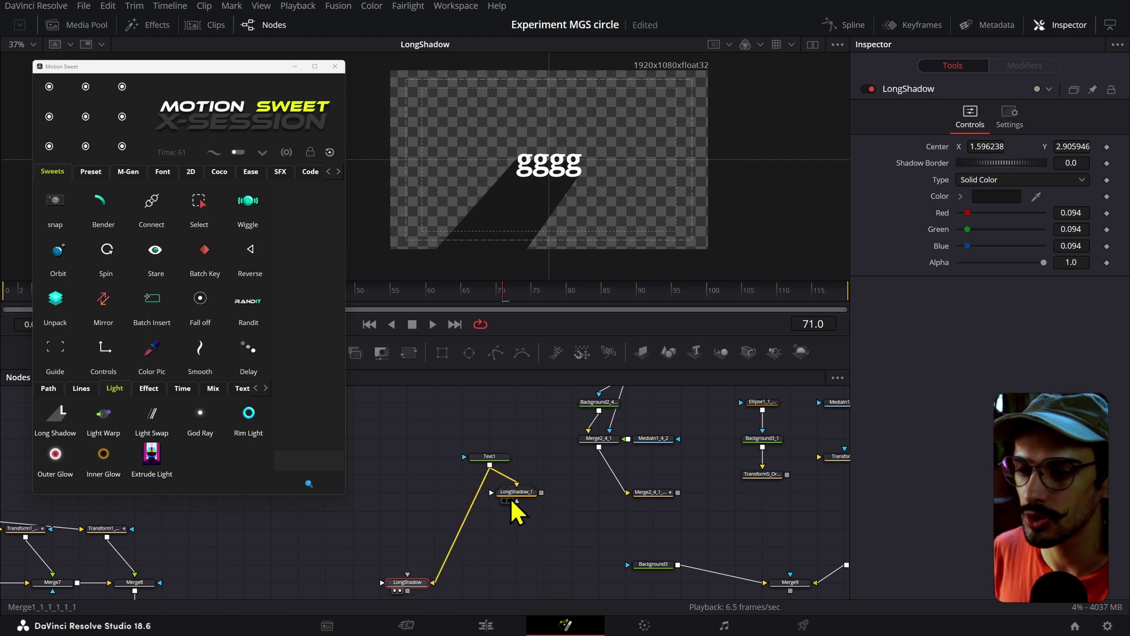
pyautogui.moveTo(513, 496); pyautogui.dragTo(547, 533)
pyautogui.doubleClick(546, 532)
pyautogui.scroll(-3, 552, 530)
pyautogui.scroll(2, 565, 441)
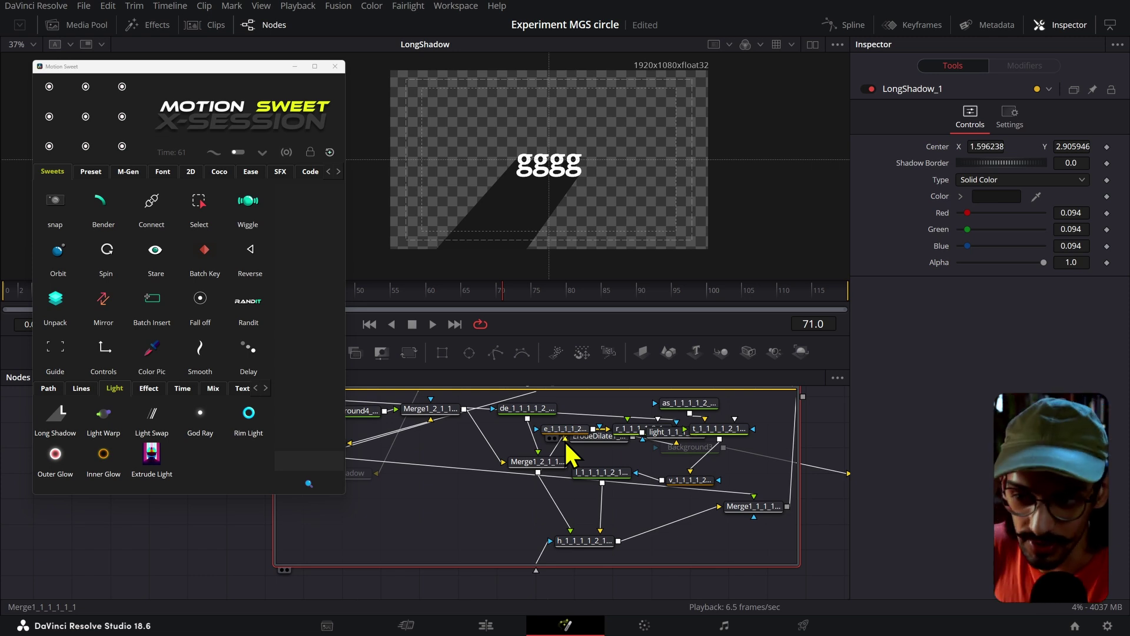
pyautogui.scroll(3, 564, 440)
pyautogui.scroll(-3, 597, 461)
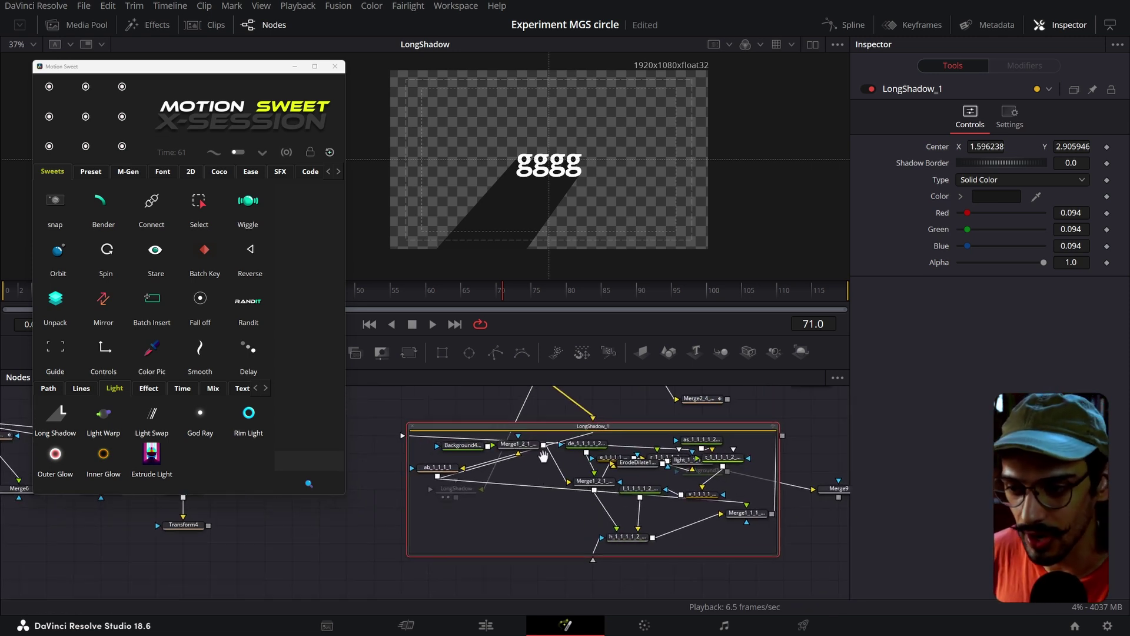
pyautogui.click(526, 476)
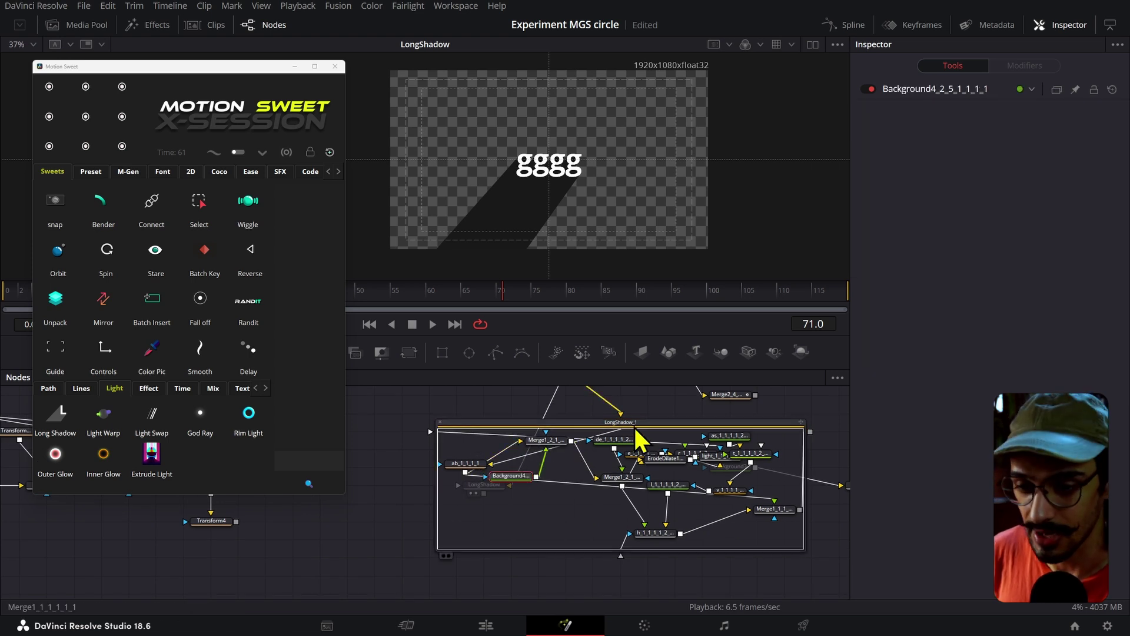
# Step: Delete the unpacked LongShadow_1 group and place the original LongShadow node directly below Text1
pyautogui.click(669, 422)
pyautogui.press('Delete')
pyautogui.moveTo(540, 440); pyautogui.dragTo(586, 478)
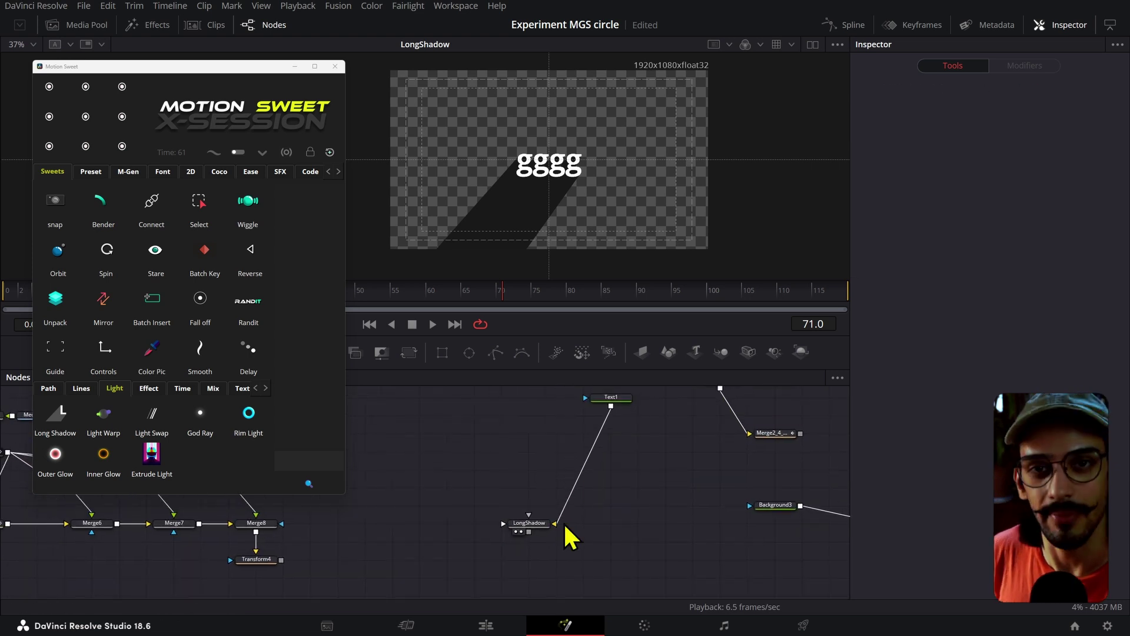
pyautogui.moveTo(548, 524); pyautogui.dragTo(623, 503)
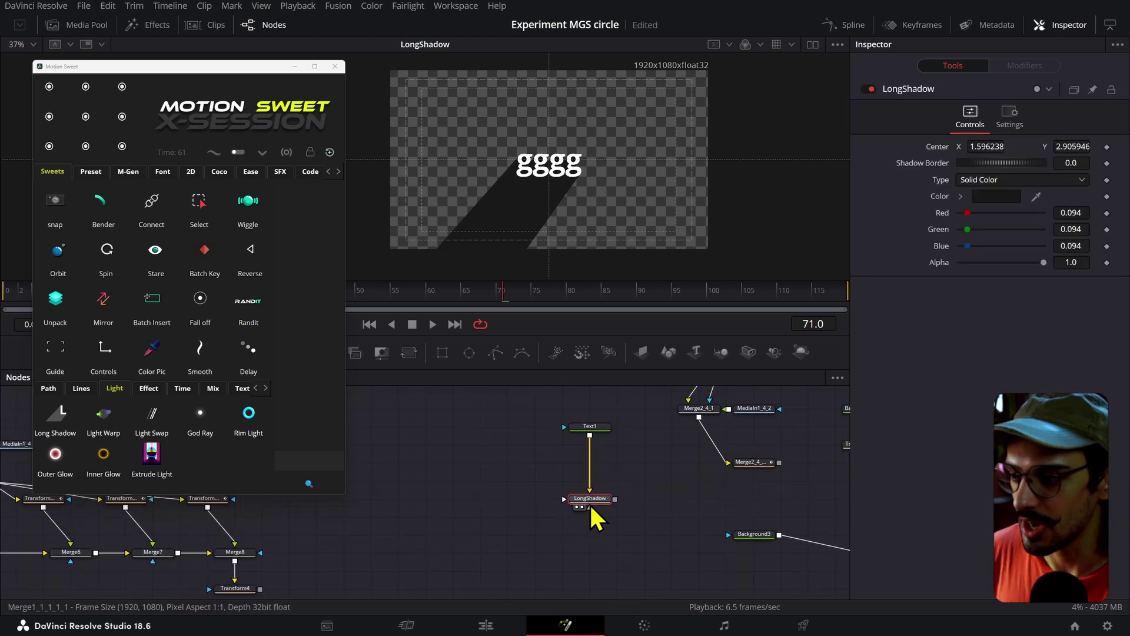
# Step: Try Extrude Light after LongShadow with X Amount 0.117 and Y Amount 0.005, and delete both effect nodes
pyautogui.click(154, 454)
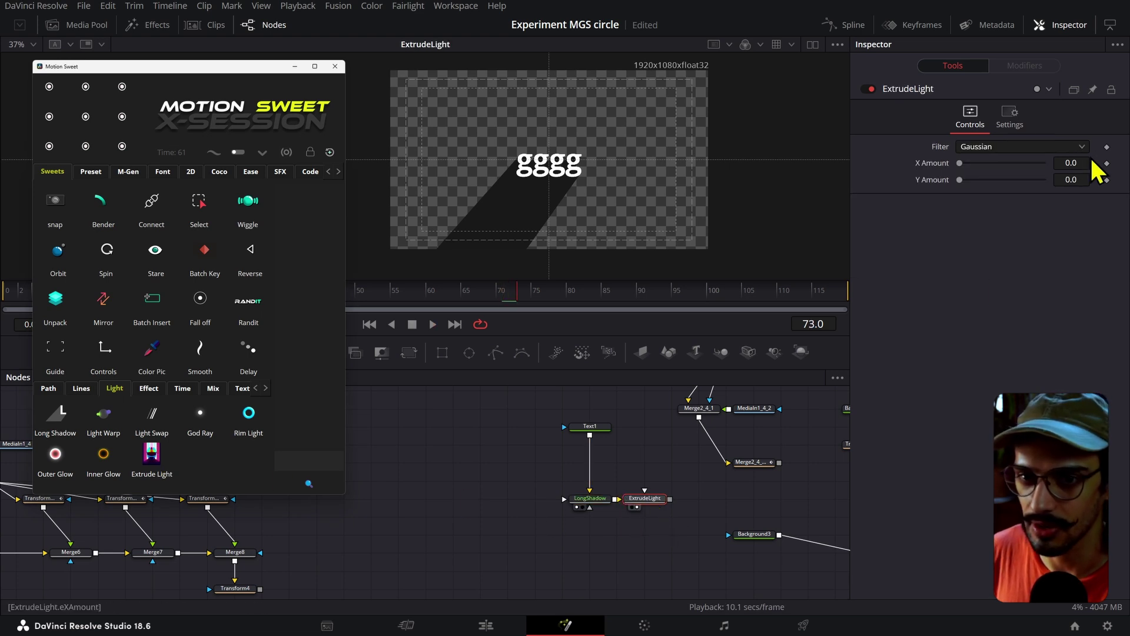
pyautogui.moveTo(1068, 163)
pyautogui.mouseDown()
pyautogui.moveTo(1097, 163)
pyautogui.moveTo(1105, 180)
pyautogui.moveTo(1069, 179)
pyautogui.mouseUp()
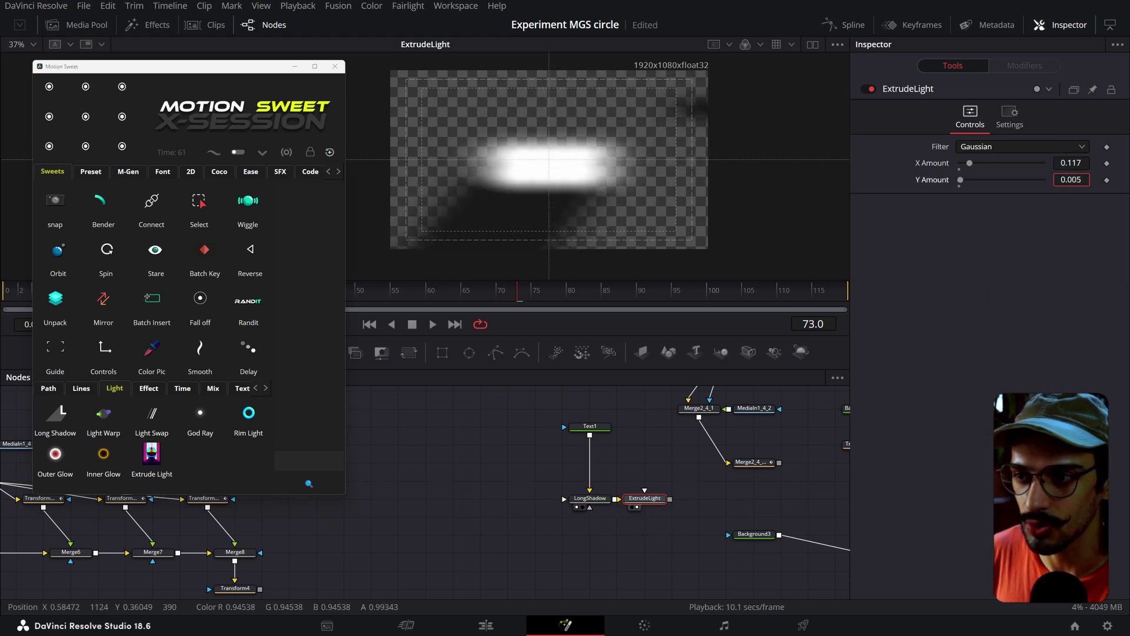
pyautogui.moveTo(711, 481); pyautogui.dragTo(577, 507)
pyautogui.press('Delete')
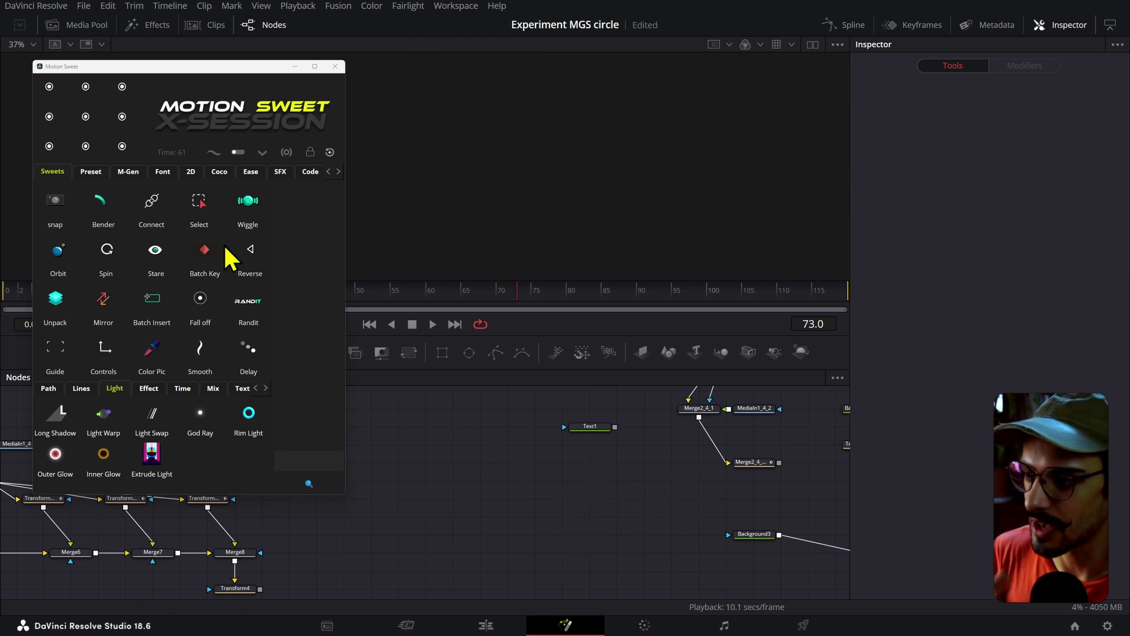
# Step: Bring up Motion Sweet's ease presets and show the path-animated Transform1_4 node in the viewer
pyautogui.click(253, 174)
pyautogui.click(588, 426)
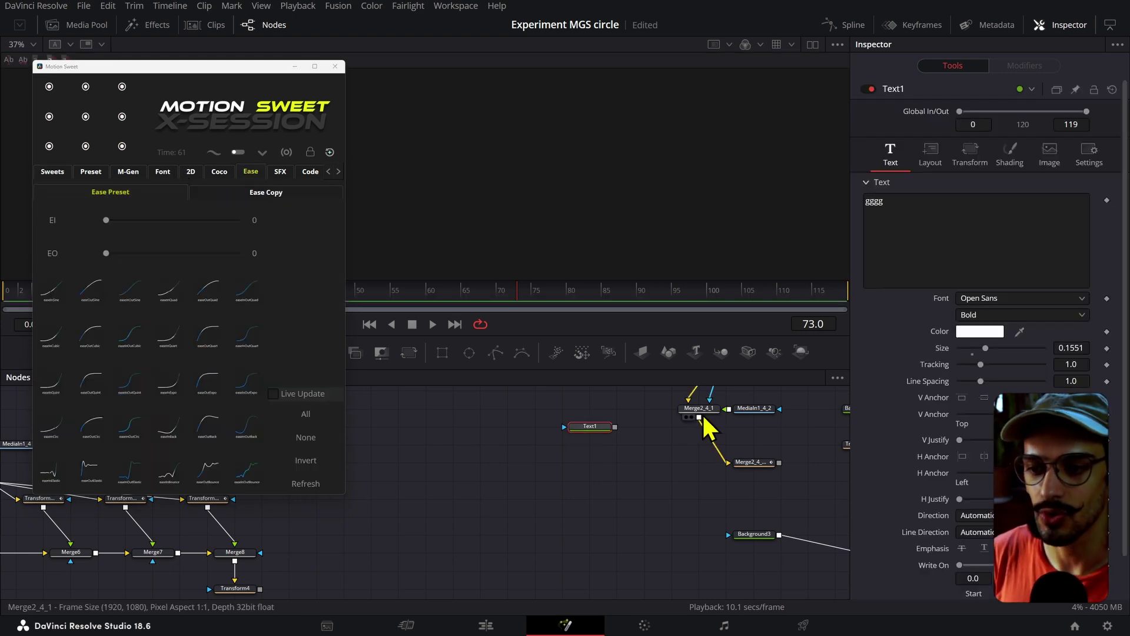
pyautogui.click(751, 463)
pyautogui.moveTo(761, 433); pyautogui.dragTo(543, 474)
pyautogui.click(645, 485)
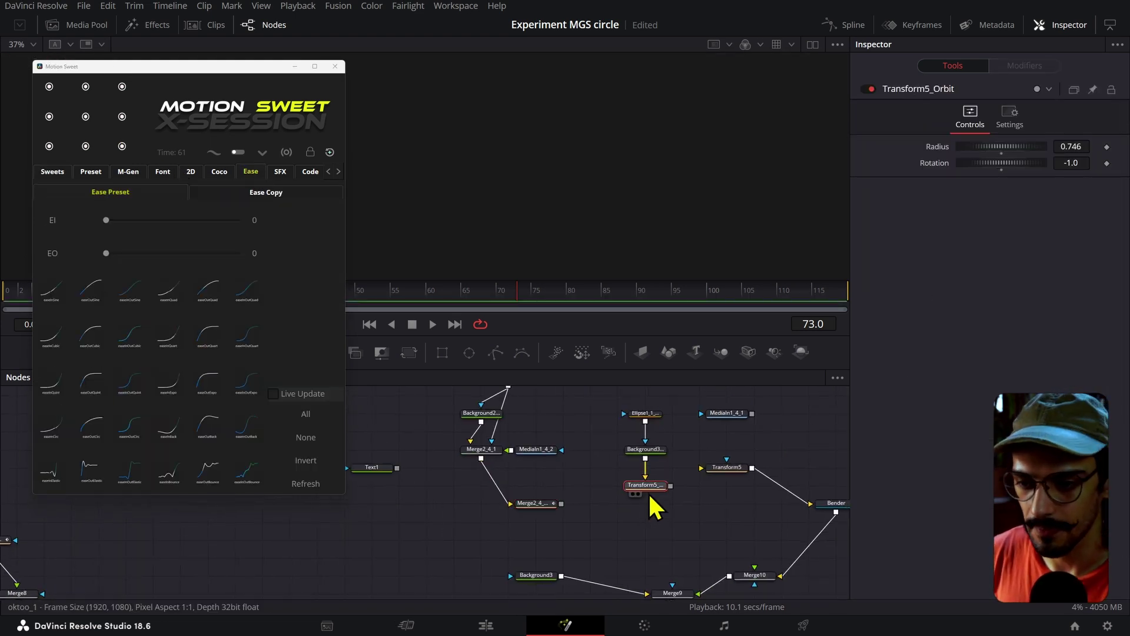
pyautogui.press('1')
pyautogui.moveTo(300, 567); pyautogui.dragTo(771, 503)
pyautogui.moveTo(409, 505); pyautogui.dragTo(551, 498)
pyautogui.click(355, 529)
pyautogui.press('2')
# Step: Display Transform1_4's path displacement curve in the Spline editor and fit it to the view
pyautogui.click(833, 28)
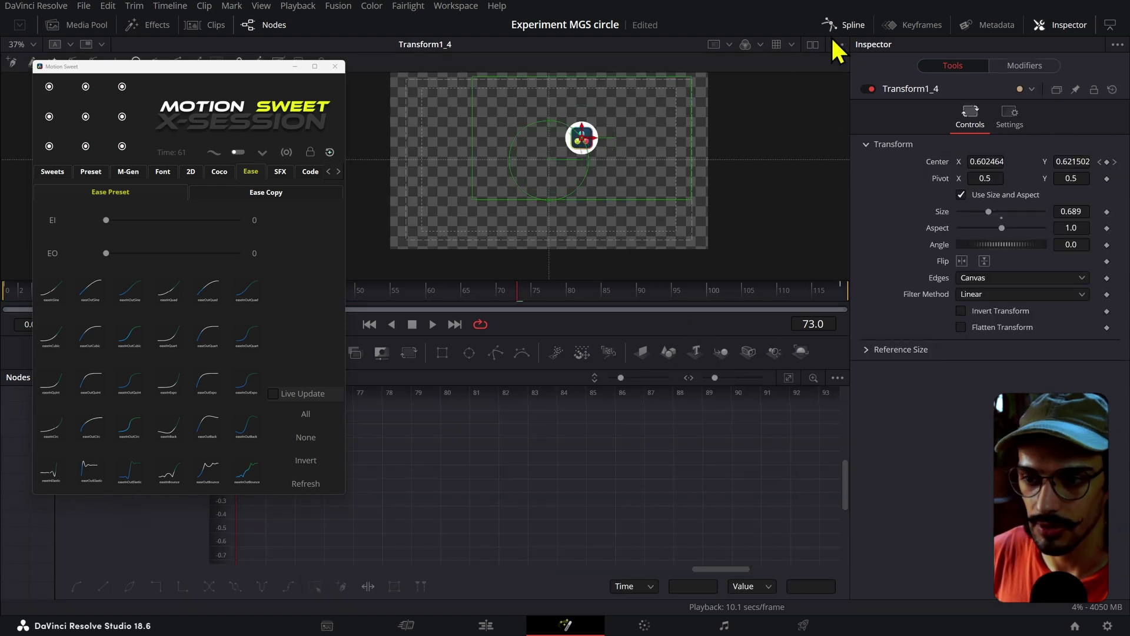
pyautogui.moveTo(55, 550); pyautogui.dragTo(342, 550)
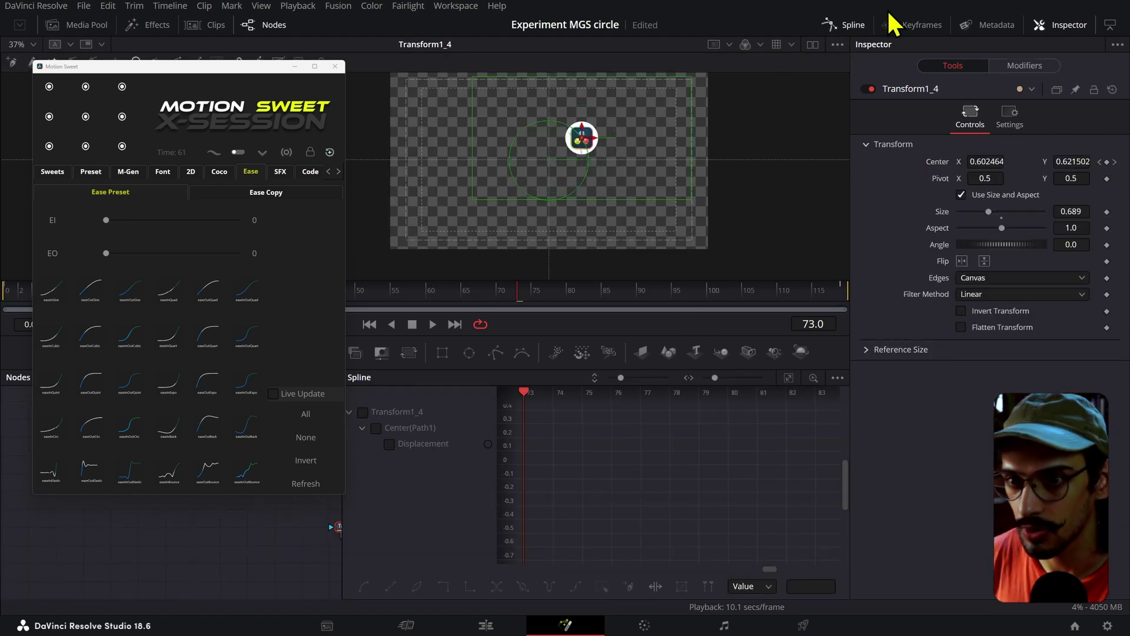
pyautogui.click(425, 416)
pyautogui.click(788, 377)
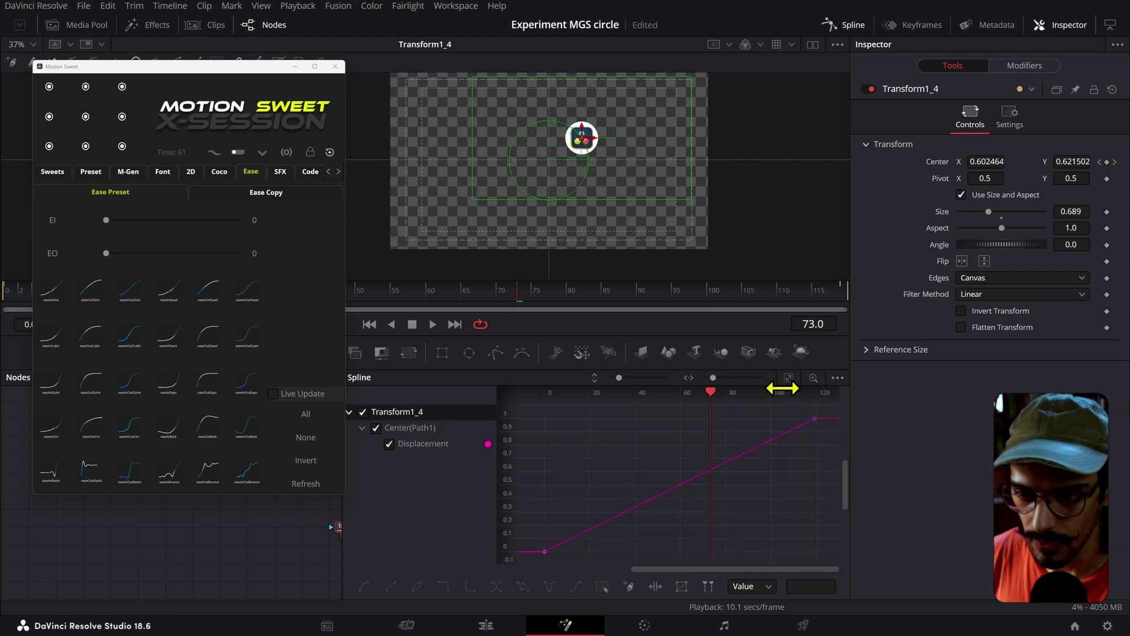
# Step: Load the selected displacement keyframes into the ease tool with Live Update on, apply an ease-out preset, and play the animation
pyautogui.moveTo(817, 416); pyautogui.dragTo(550, 598)
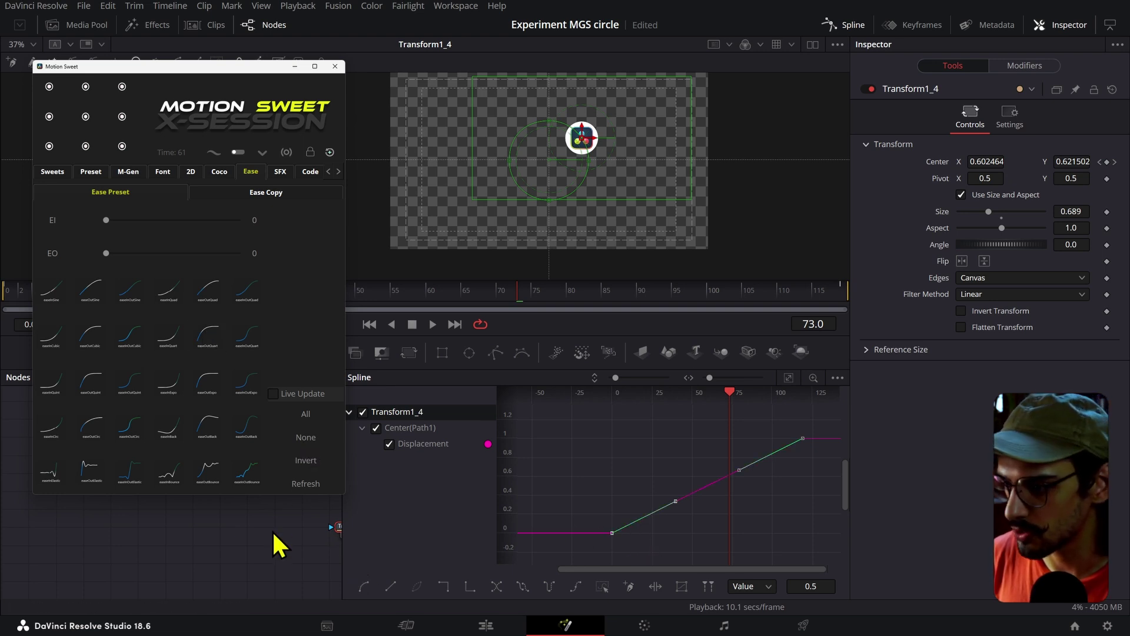
pyautogui.click(274, 394)
pyautogui.click(306, 485)
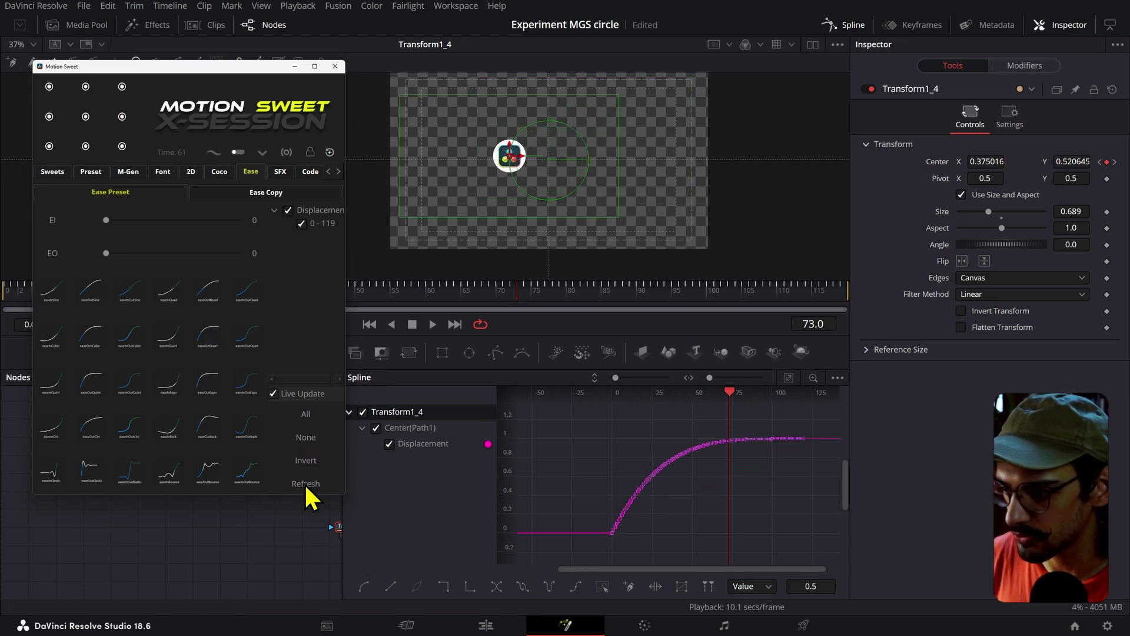
pyautogui.moveTo(429, 292); pyautogui.dragTo(5, 306)
pyautogui.press('space')
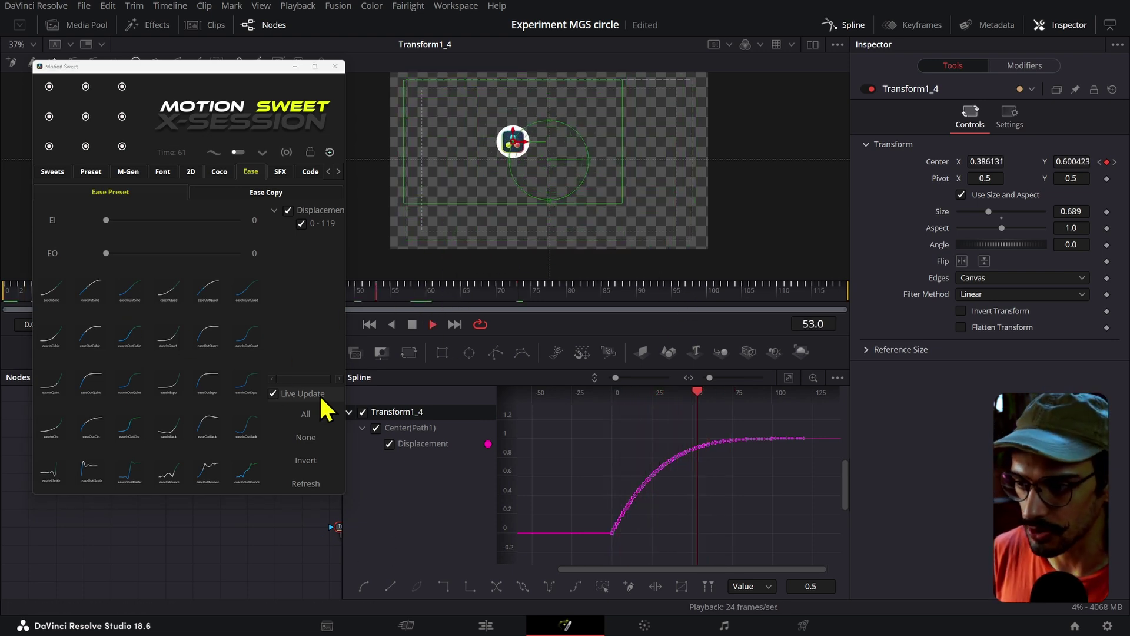
pyautogui.press('space')
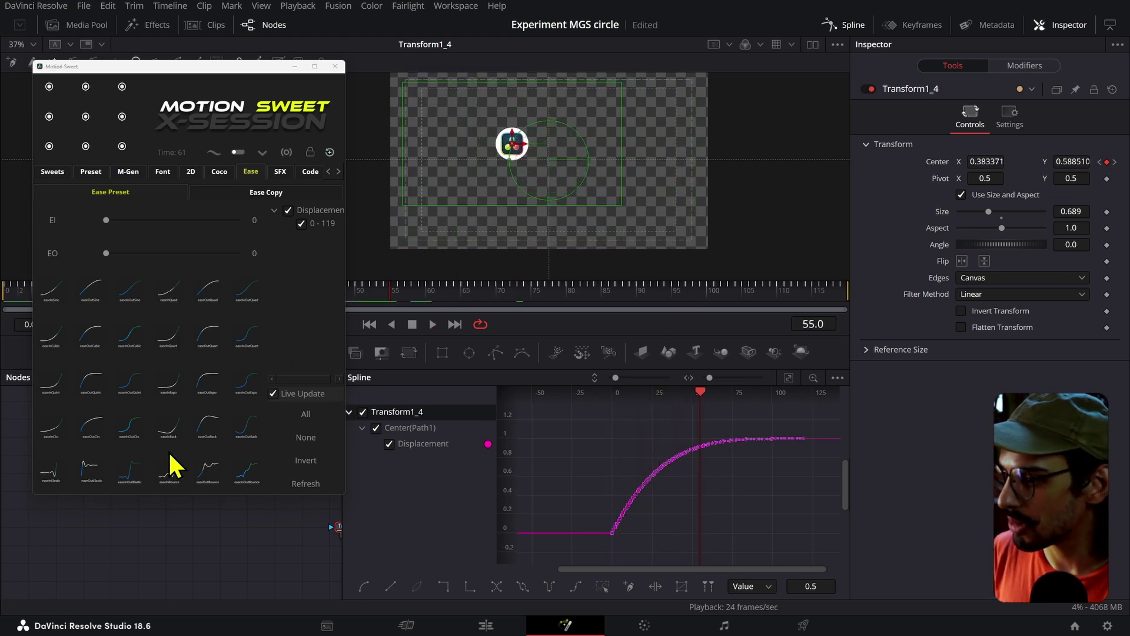
# Step: Apply the circular ease-in-out preset to the displacement curve and play the animation from the first frame
pyautogui.click(134, 436)
pyautogui.press('Home')
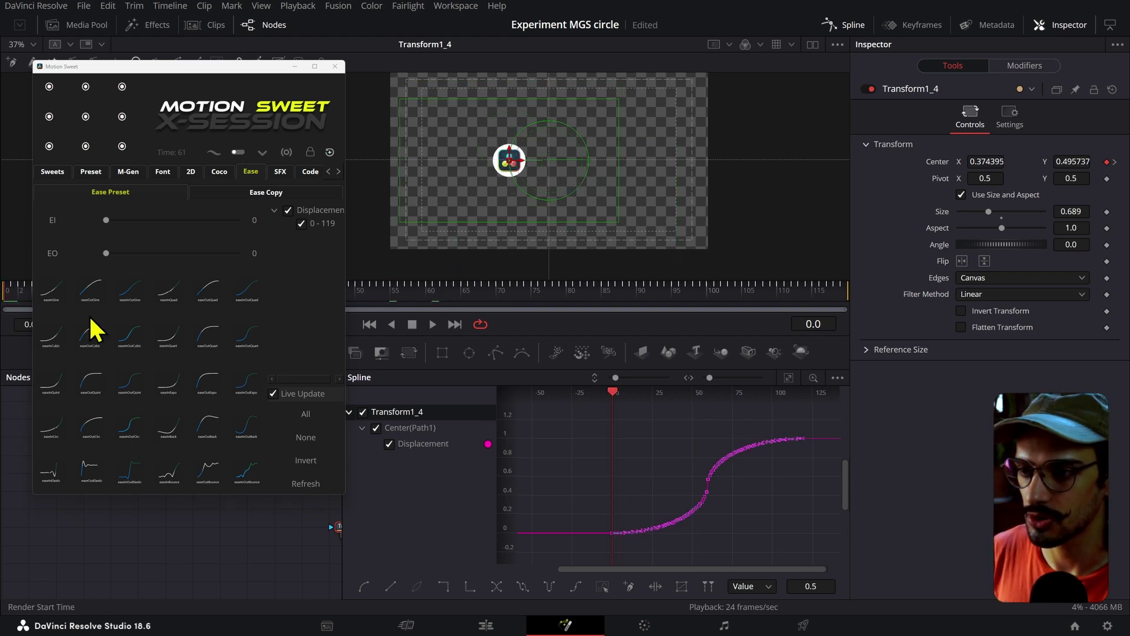
pyautogui.press('space')
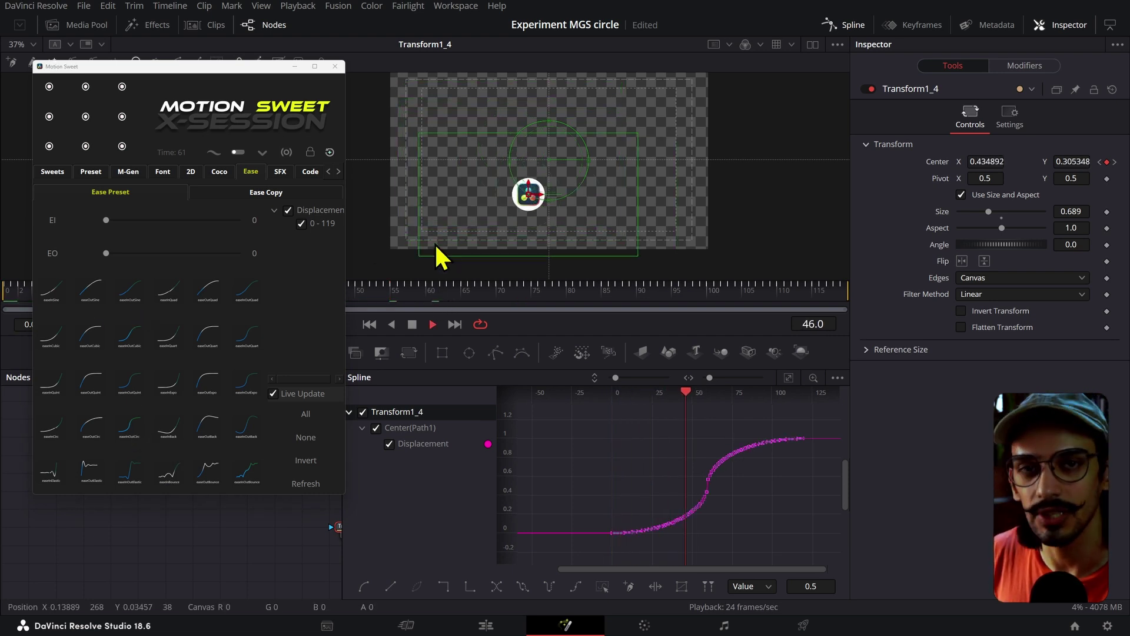
pyautogui.press('space')
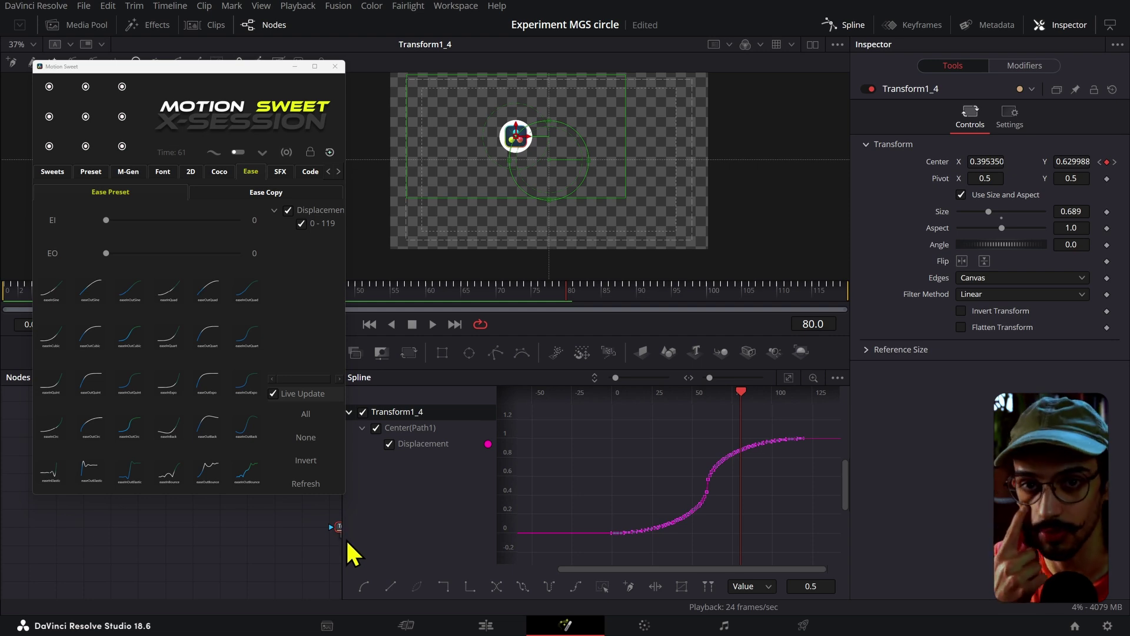
# Step: Browse Motion Sweet's 2D shape, font and preset collections and return to its Sweets tools
pyautogui.click(284, 182)
pyautogui.click(223, 175)
pyautogui.click(184, 174)
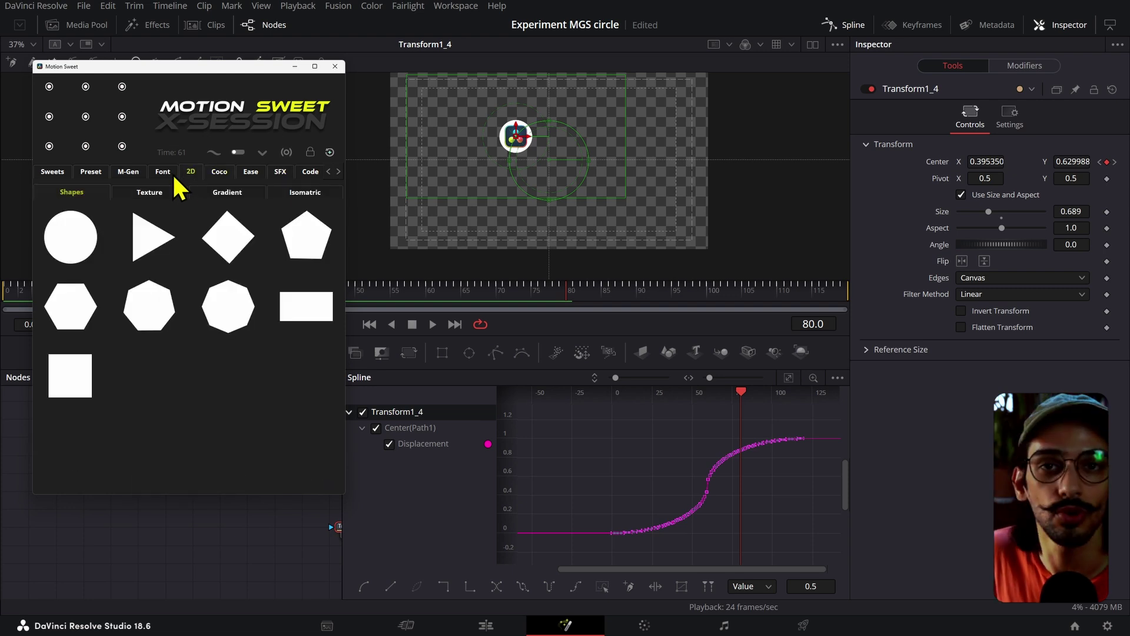
pyautogui.click(170, 174)
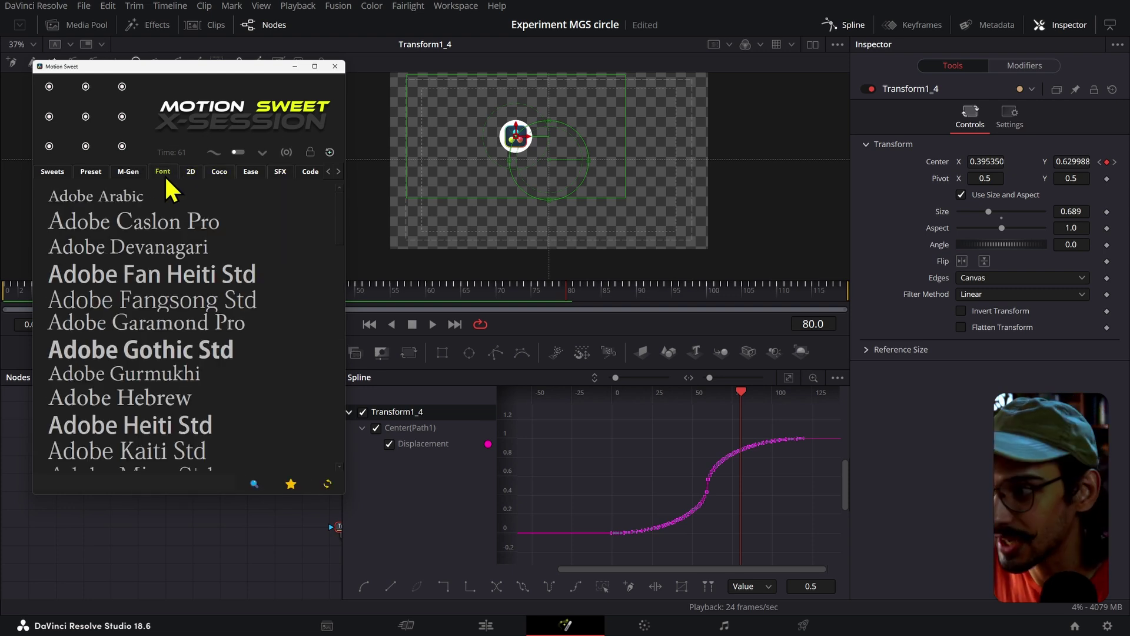
pyautogui.click(91, 174)
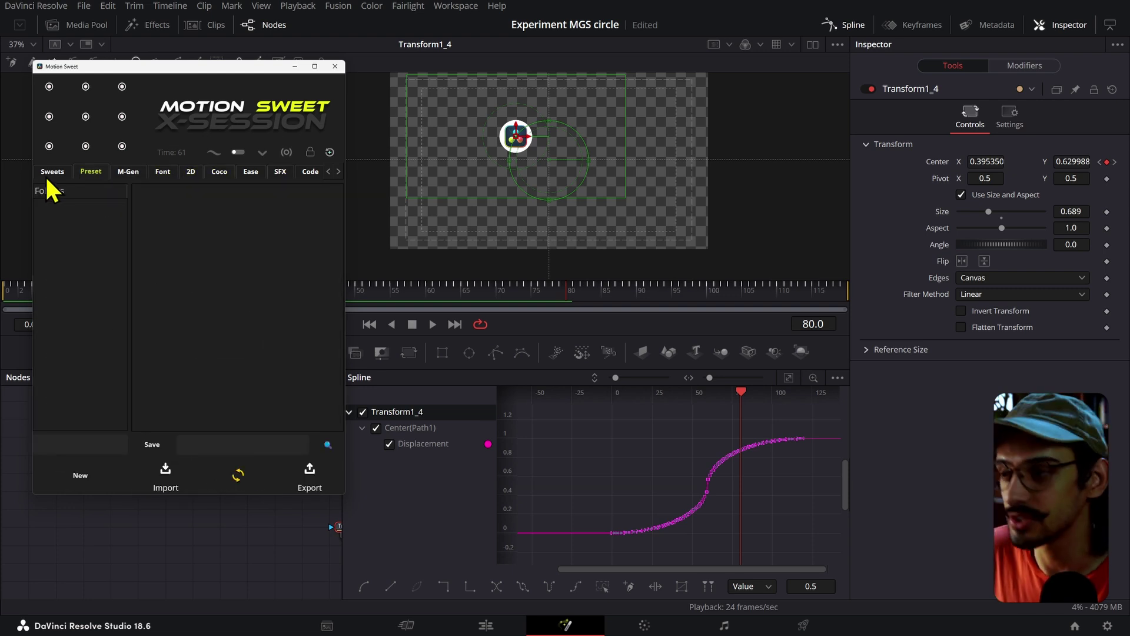
pyautogui.click(51, 172)
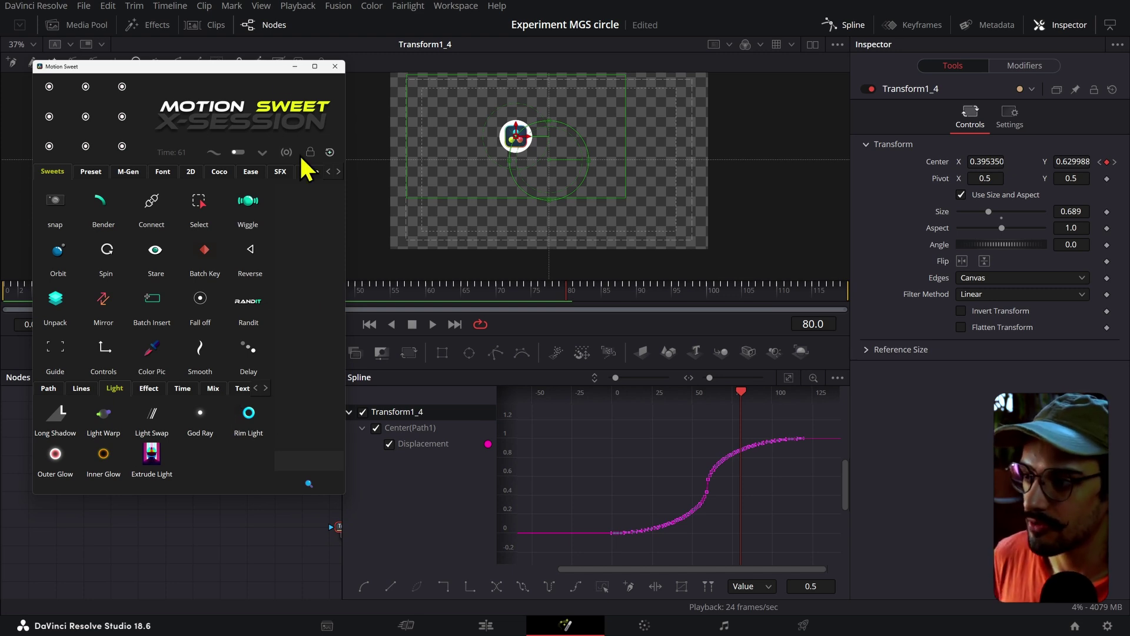
# Step: Close the Spline editor and bring the Transform5 orbit nodes into view in the node graph
pyautogui.click(836, 25)
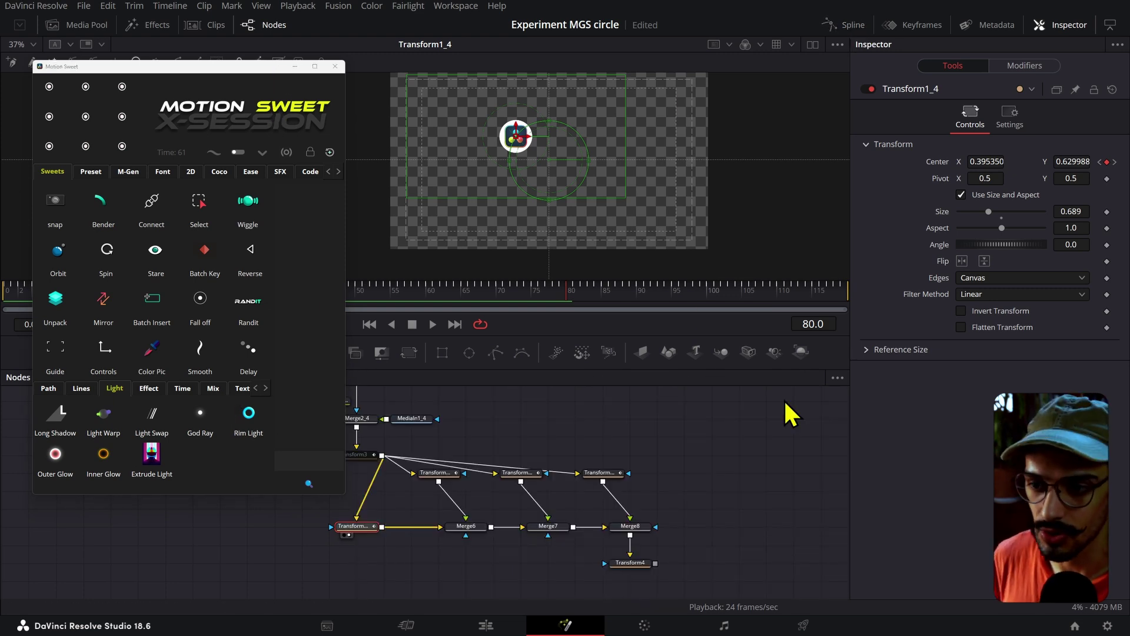
pyautogui.scroll(-3, 785, 403)
pyautogui.moveTo(647, 447); pyautogui.dragTo(442, 471)
pyautogui.scroll(3, 519, 412)
pyautogui.moveTo(545, 473); pyautogui.dragTo(568, 494)
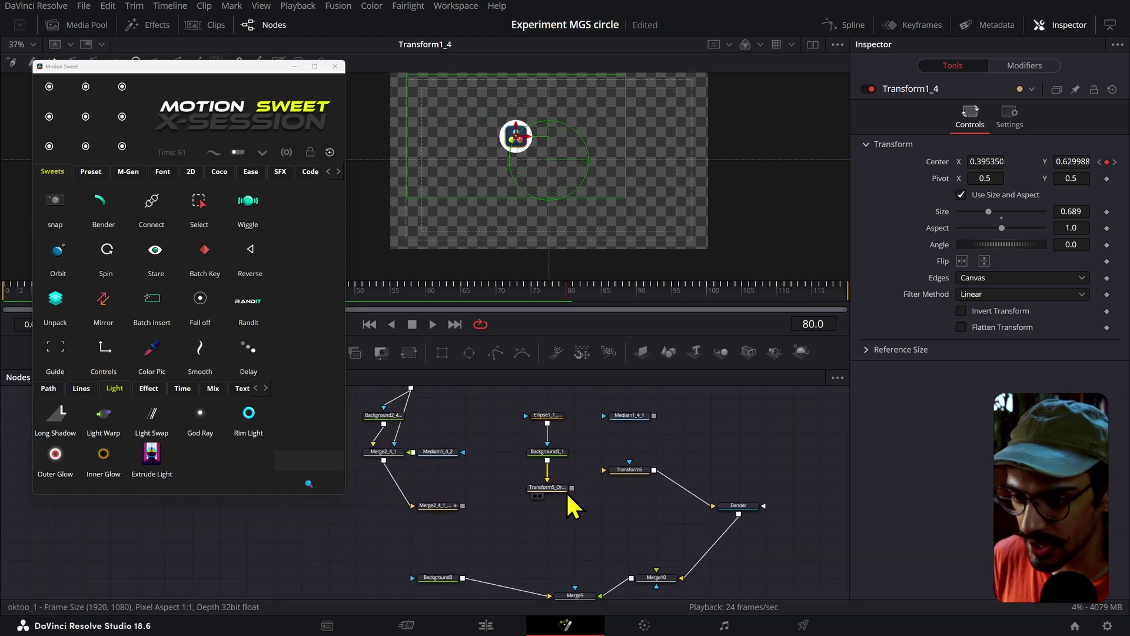
# Step: Try adding a Motion Sweet Bender to the output of the Transform5_Orbit node, and undo it
pyautogui.click(565, 492)
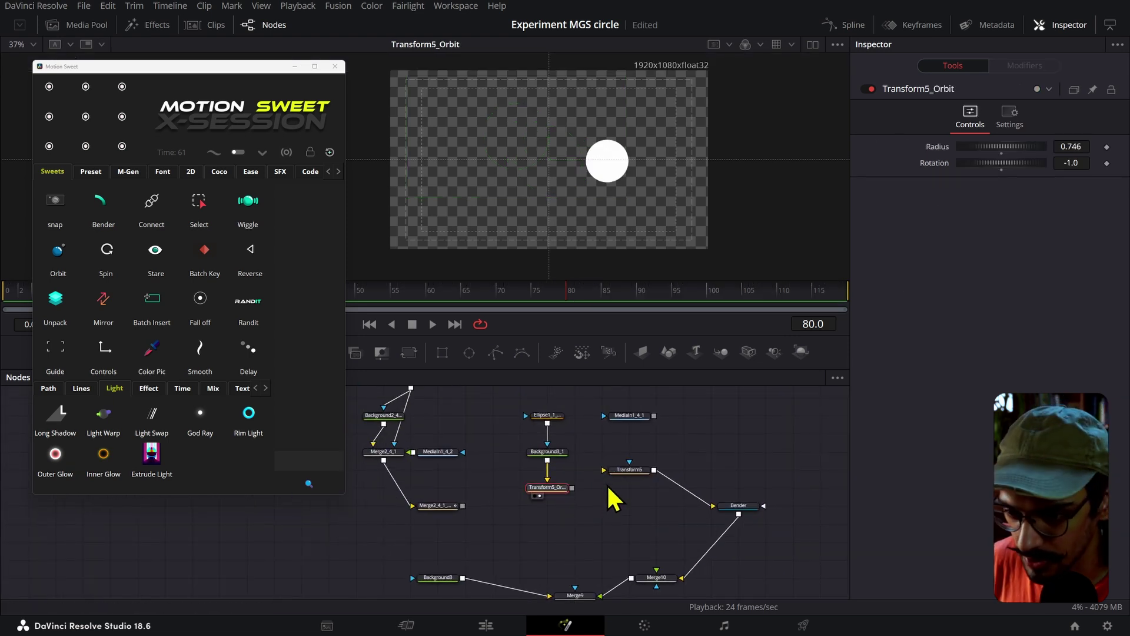
pyautogui.scroll(-5, 615, 498)
pyautogui.scroll(3, 606, 515)
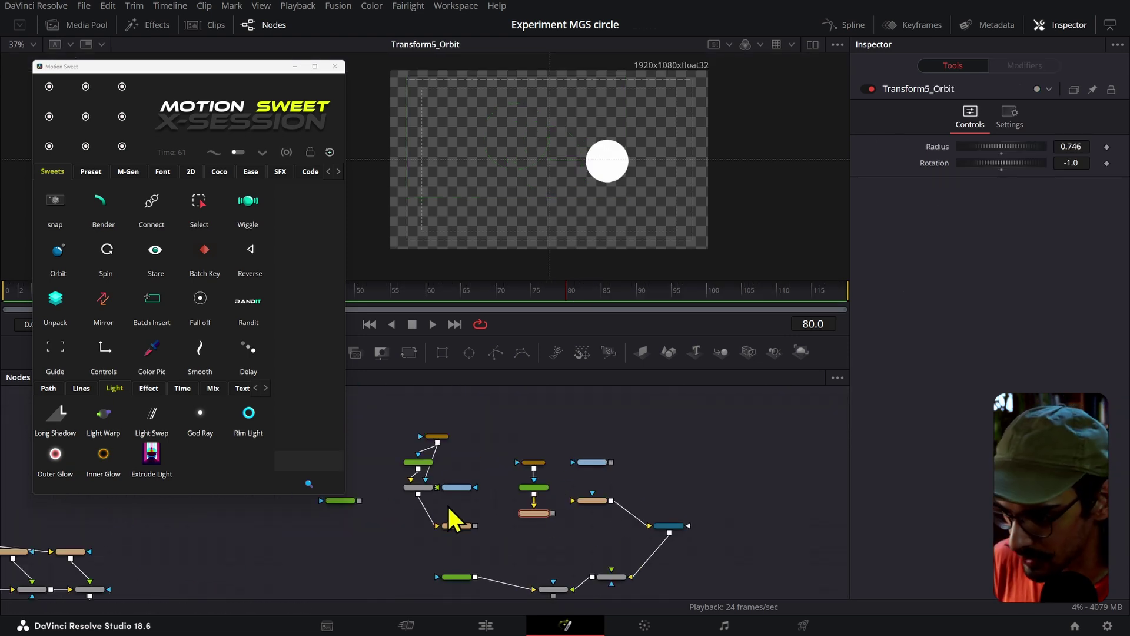
pyautogui.scroll(2, 369, 494)
pyautogui.scroll(-3, 634, 542)
pyautogui.scroll(-1, 743, 485)
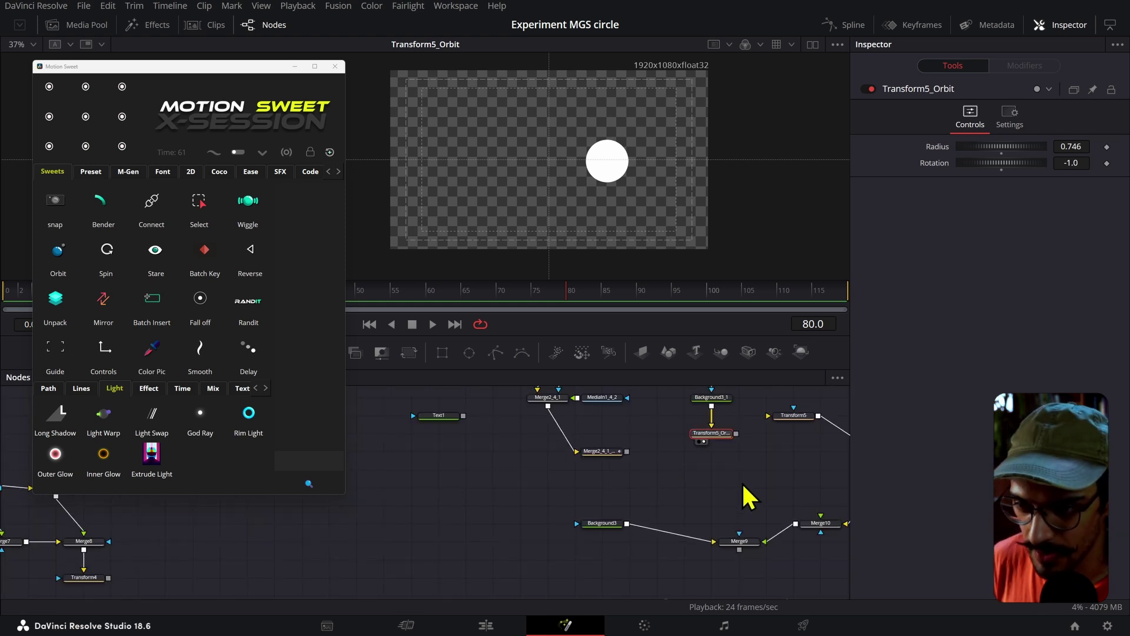
pyautogui.moveTo(743, 485); pyautogui.dragTo(618, 538)
pyautogui.click(592, 415)
pyautogui.click(607, 485)
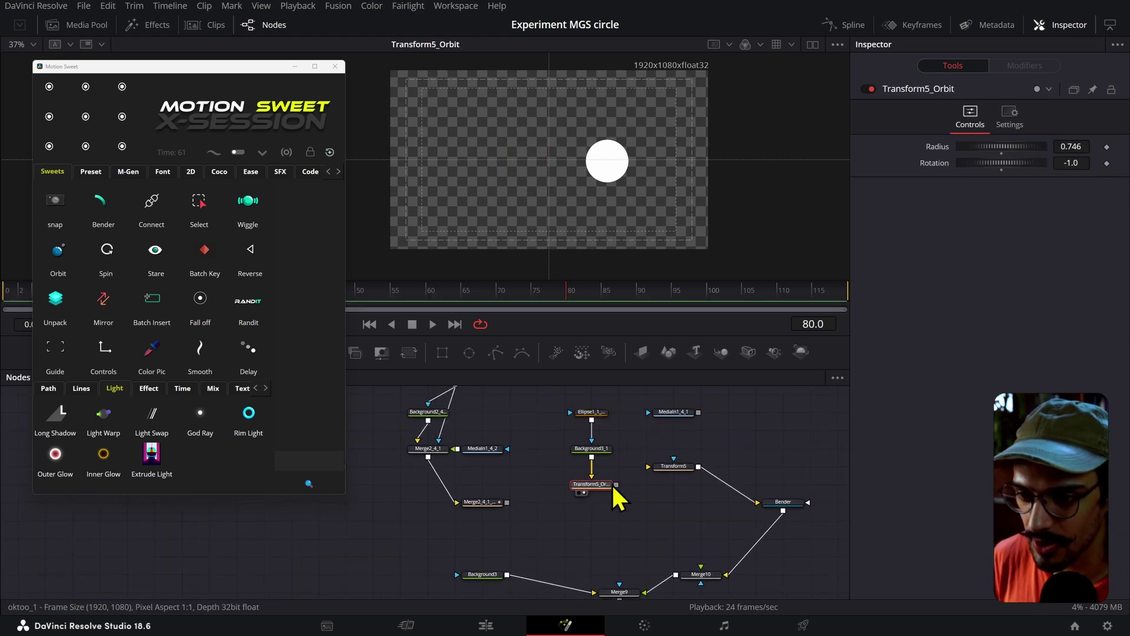
pyautogui.click(100, 218)
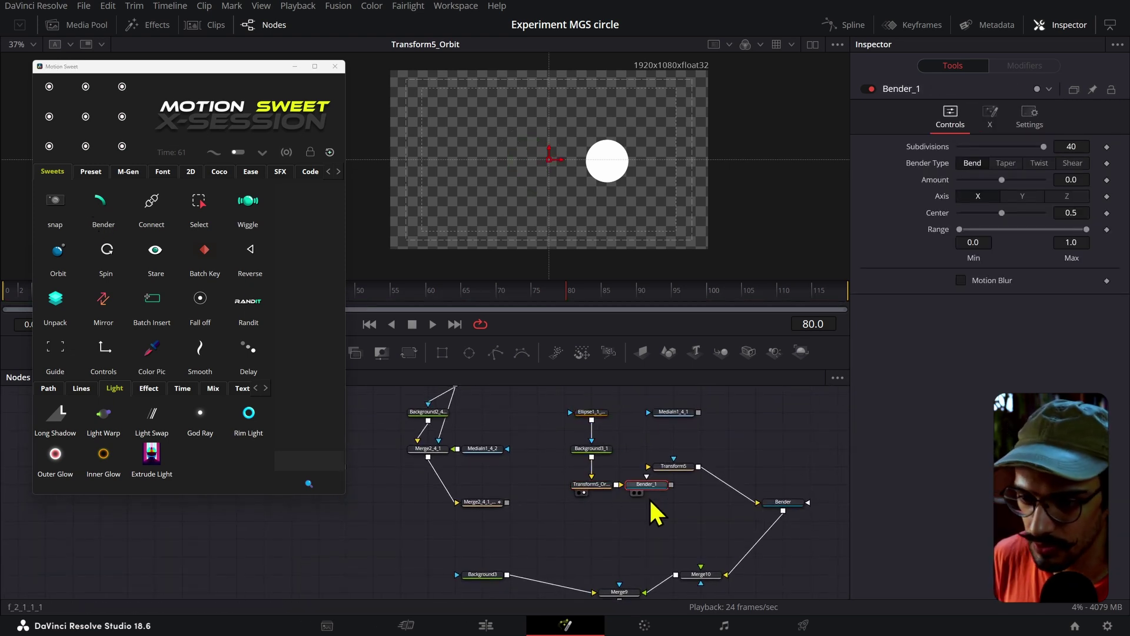
pyautogui.hotkey('ctrl', 'z')
pyautogui.hotkey('ctrl', 'z')
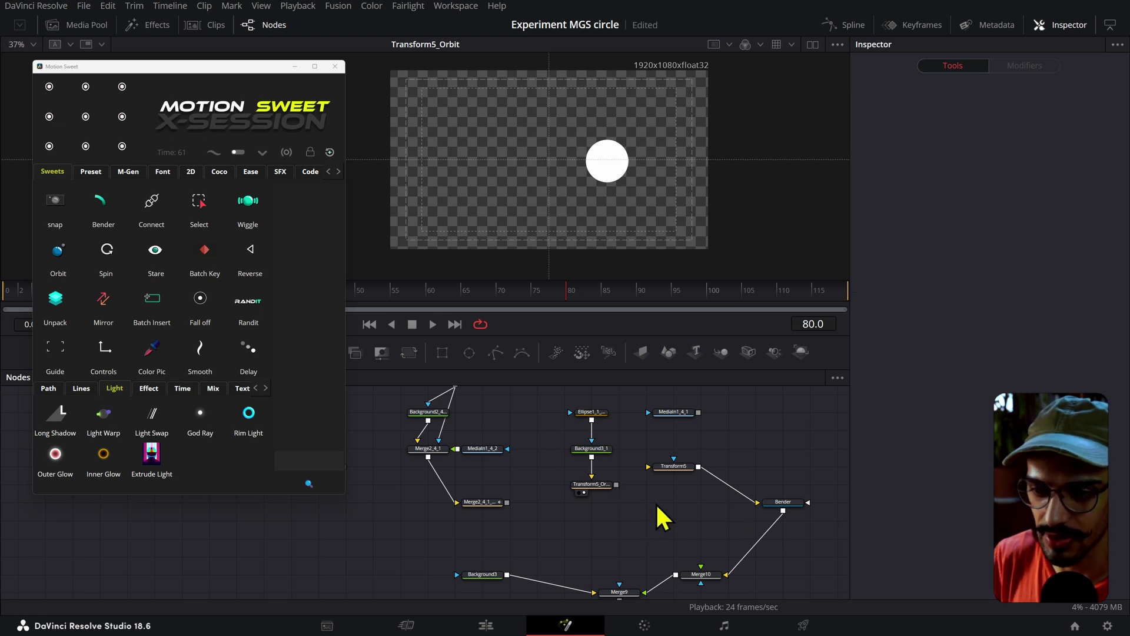
# Step: Feed Background3_1 into Transform5 and display the output of the existing Bender node in the viewer
pyautogui.click(775, 504)
pyautogui.press('2')
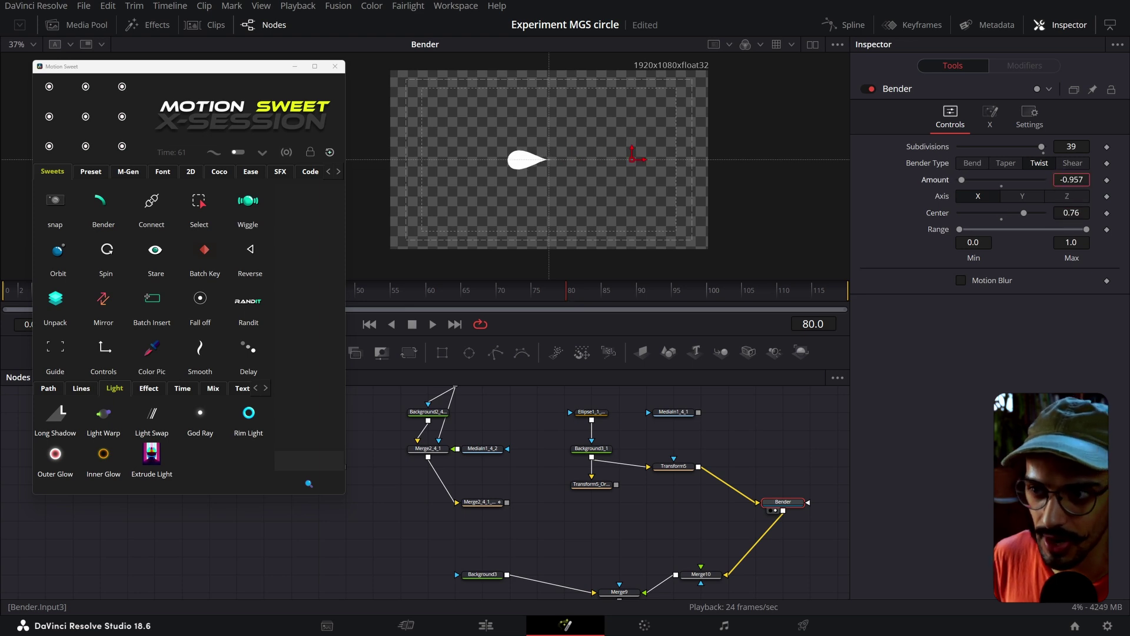
# Step: Select the ellipse mask feeding Background3_1 and move its center around the frame to test how the Bender deforms the circle
pyautogui.click(589, 414)
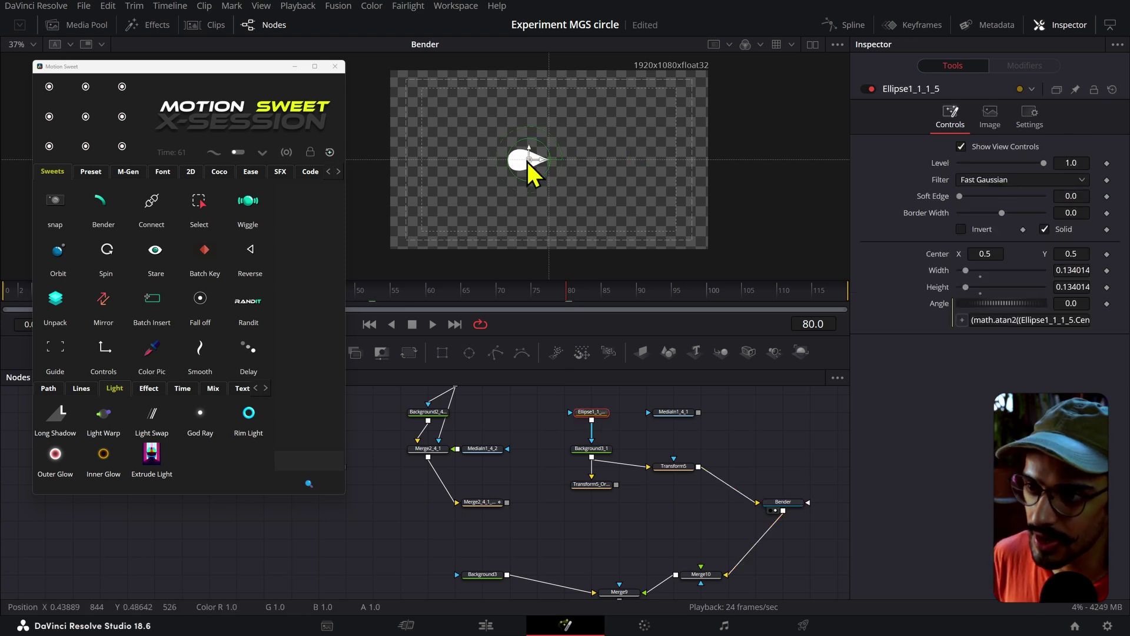
pyautogui.moveTo(532, 167); pyautogui.dragTo(484, 98)
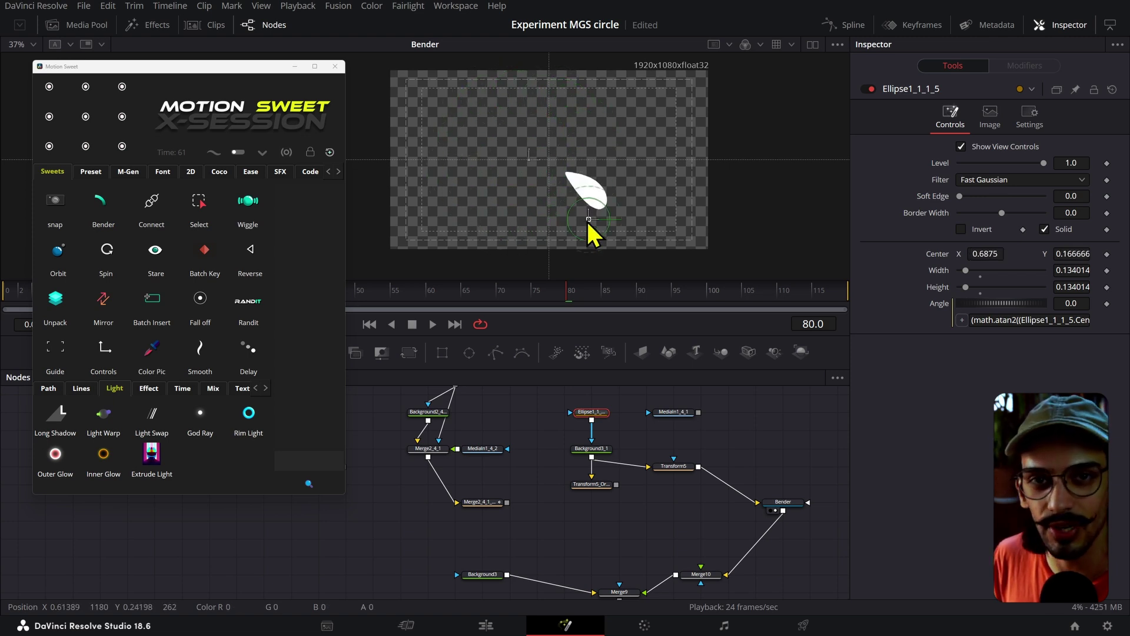
pyautogui.moveTo(588, 219); pyautogui.dragTo(522, 231)
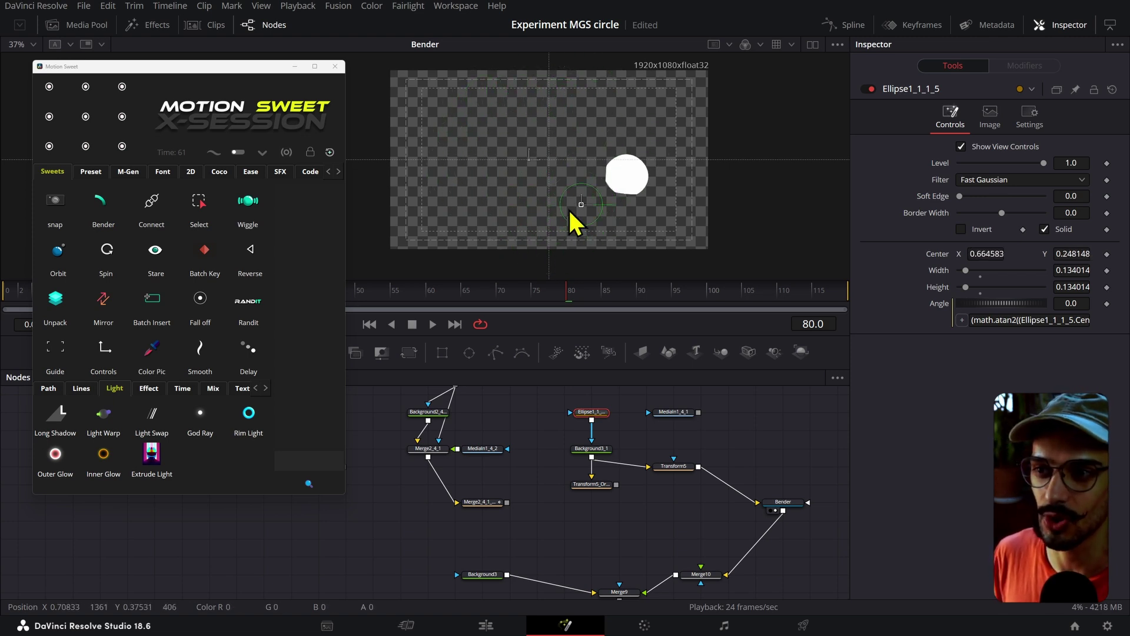